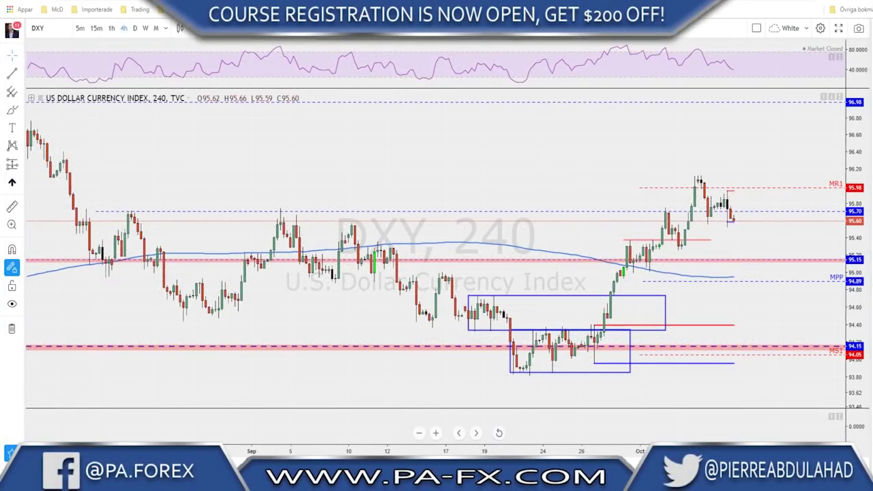
# Review the US Dollar Currency Index on the daily timeframe, followed by the weekly timeframe.
pyautogui.scroll(1, 284, 125)
pyautogui.click(136, 28)
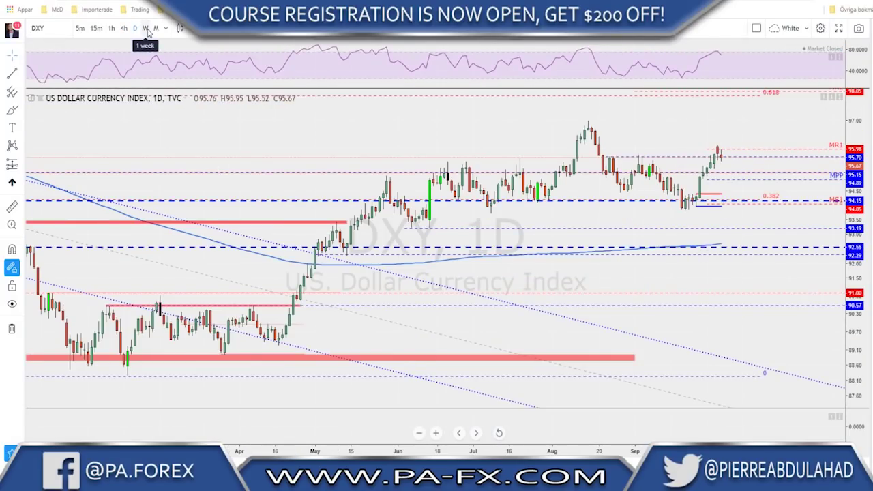
pyautogui.click(146, 28)
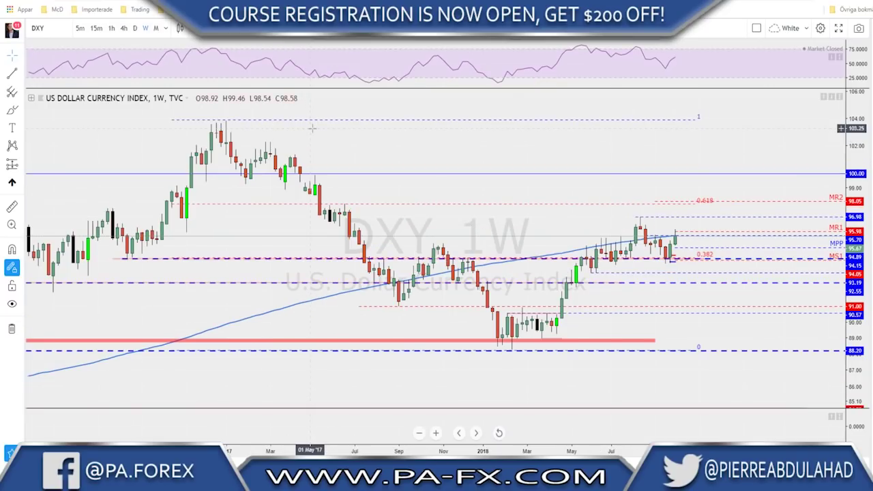
pyautogui.scroll(1, 359, 141)
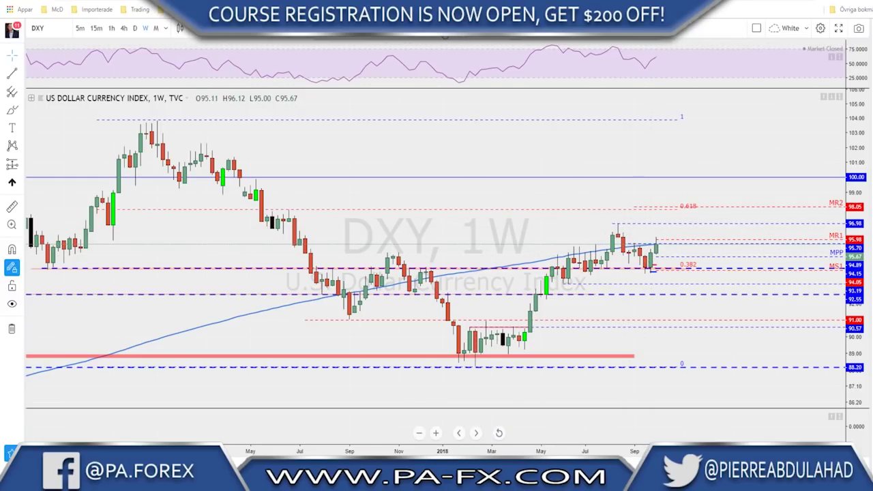
pyautogui.hotkey('alt', 't')
pyautogui.click(617, 223)
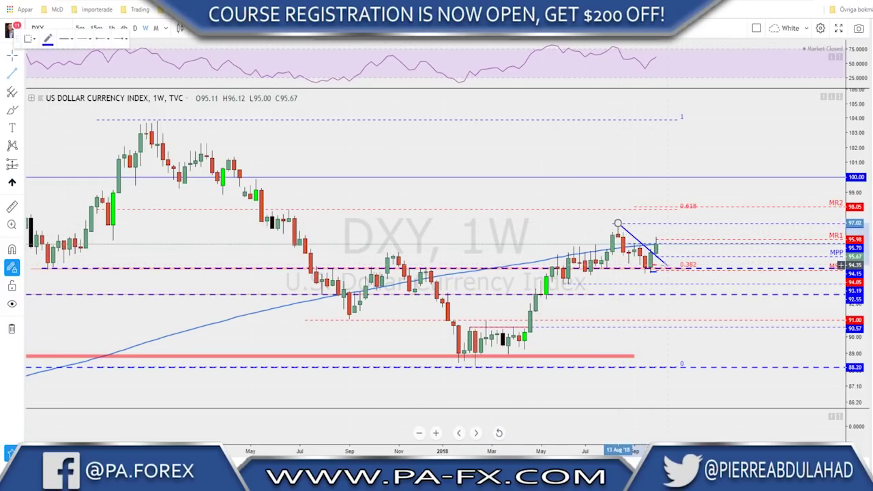
pyautogui.press('Escape')
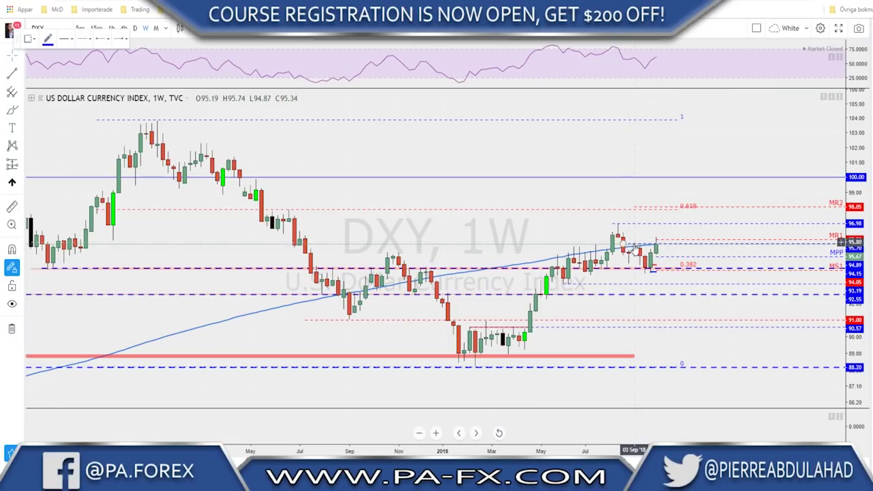
# Switch the dollar index chart to the daily timeframe and examine the recent candles around MR1 together with the RSI.
pyautogui.scroll(2, 633, 250)
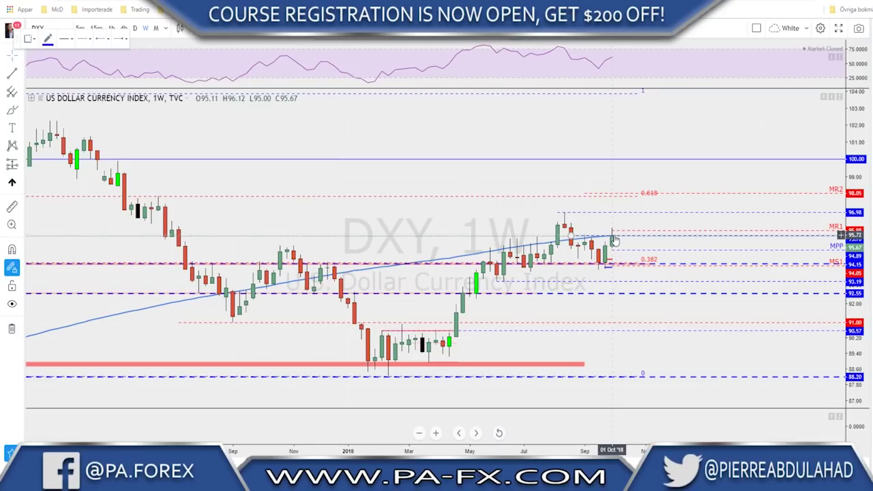
pyautogui.click(136, 28)
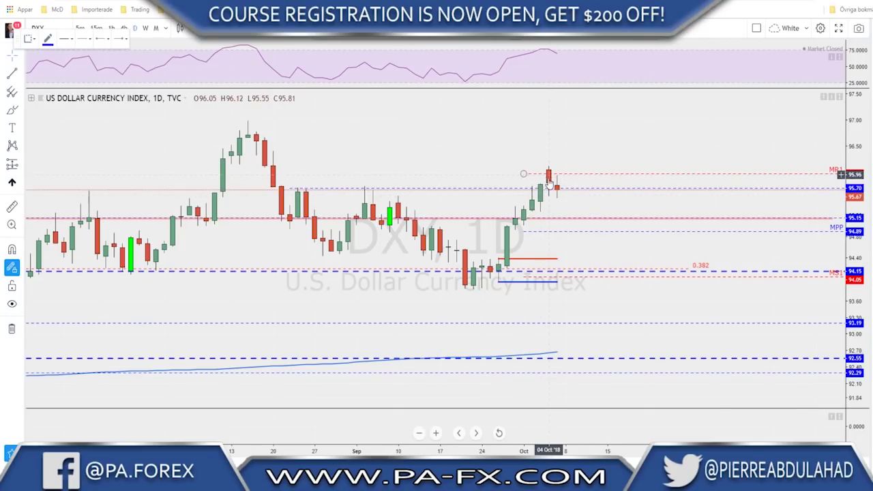
pyautogui.scroll(-3, 557, 195)
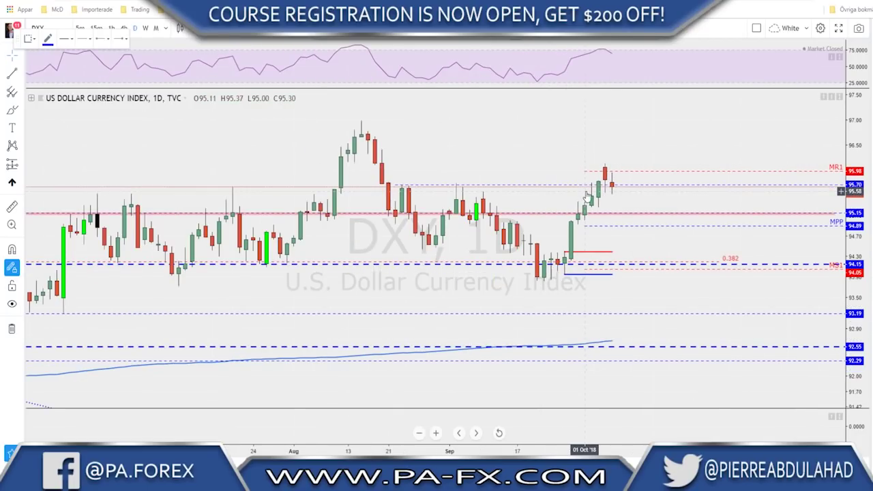
pyautogui.scroll(-2, 579, 137)
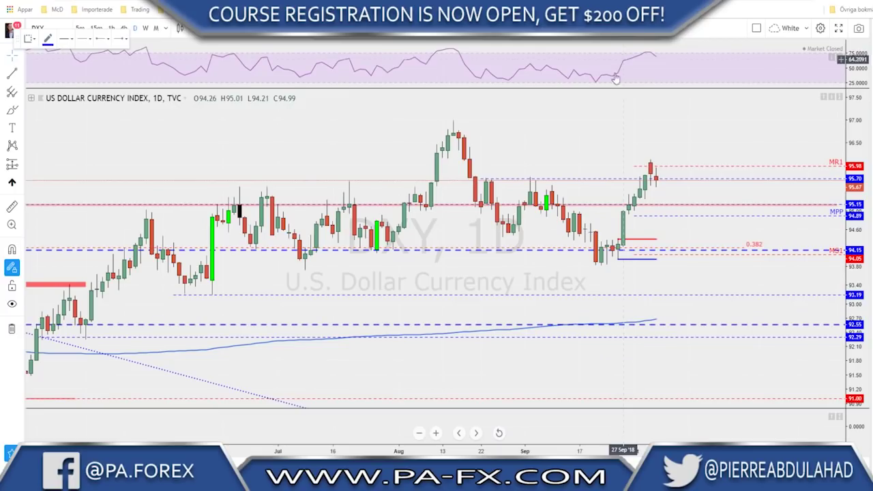
pyautogui.scroll(-1, 565, 117)
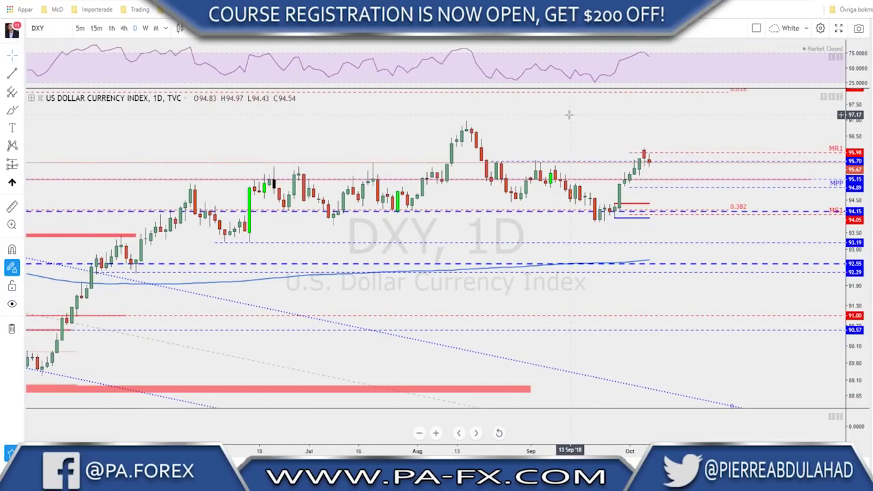
pyautogui.scroll(1, 568, 115)
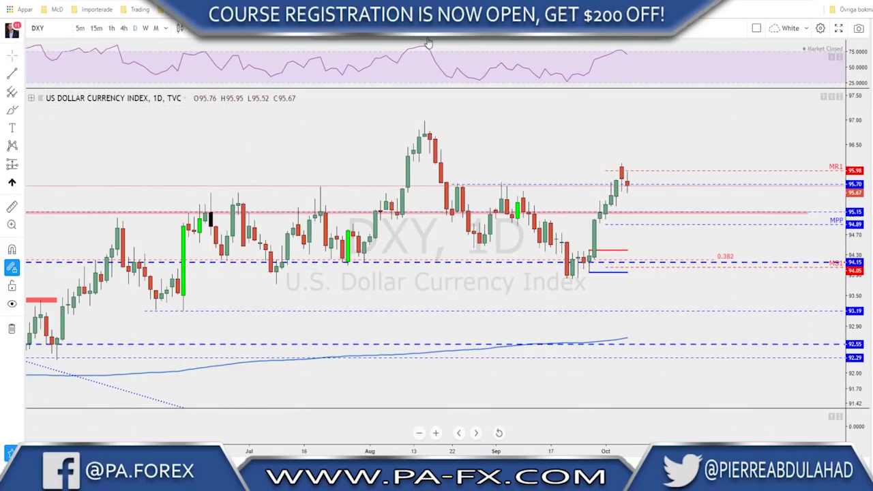
# Draw a blue trend line in the RSI pane from the 04 Sep '18 peak to the early October peak.
pyautogui.hotkey('alt', 't')
pyautogui.click(501, 63)
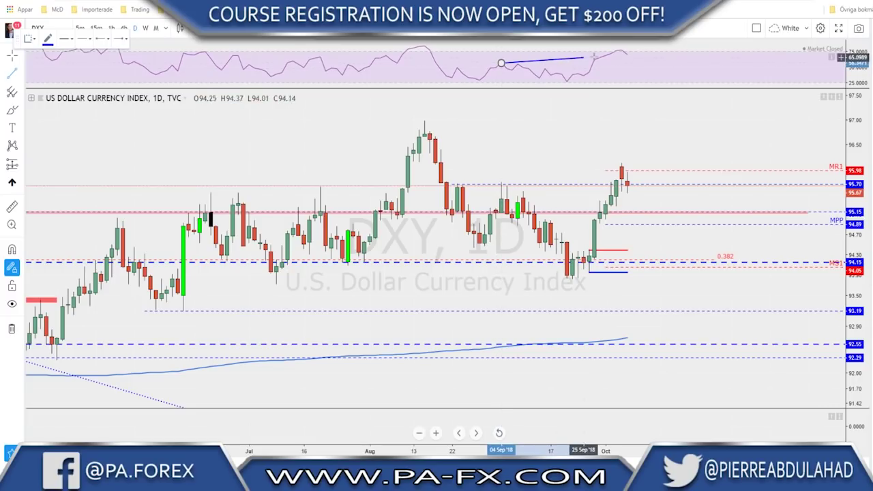
pyautogui.click(626, 50)
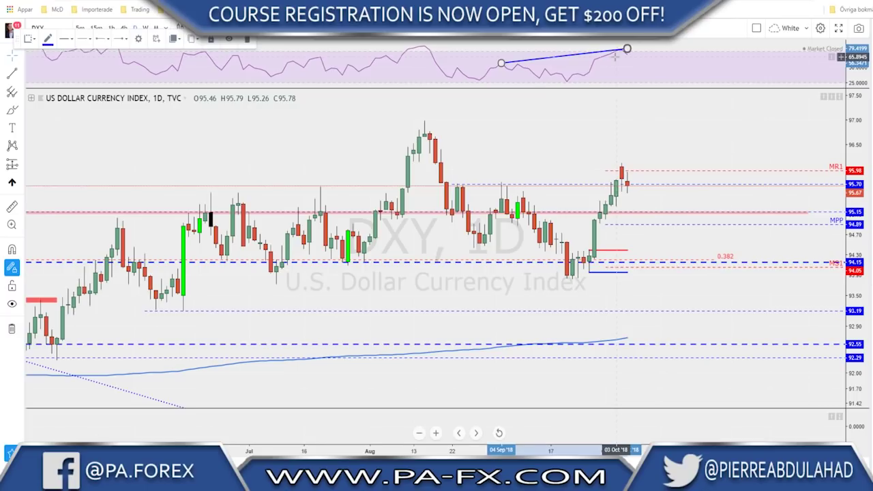
pyautogui.click(615, 57)
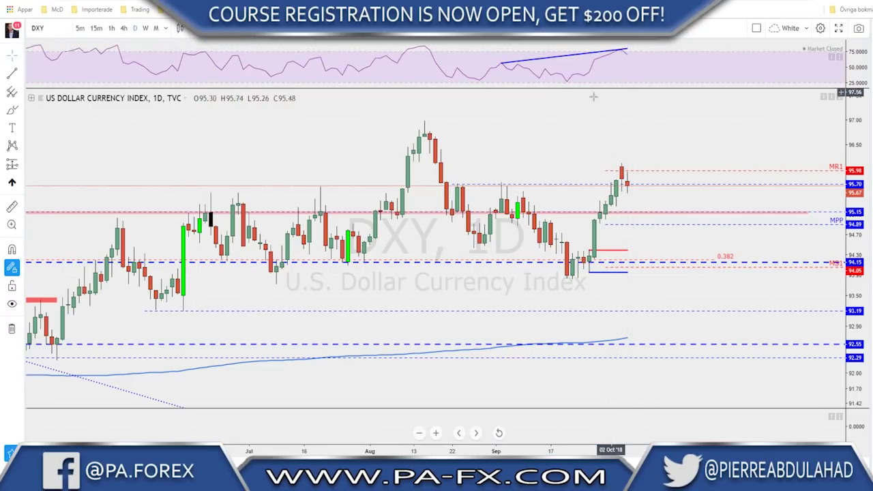
# Draw two connected red arrows projecting price from about 95.82 down to about 95.11, then back up above MR1.
pyautogui.scroll(-2, 621, 75)
pyautogui.click(495, 37)
pyautogui.moveTo(654, 158); pyautogui.dragTo(659, 177)
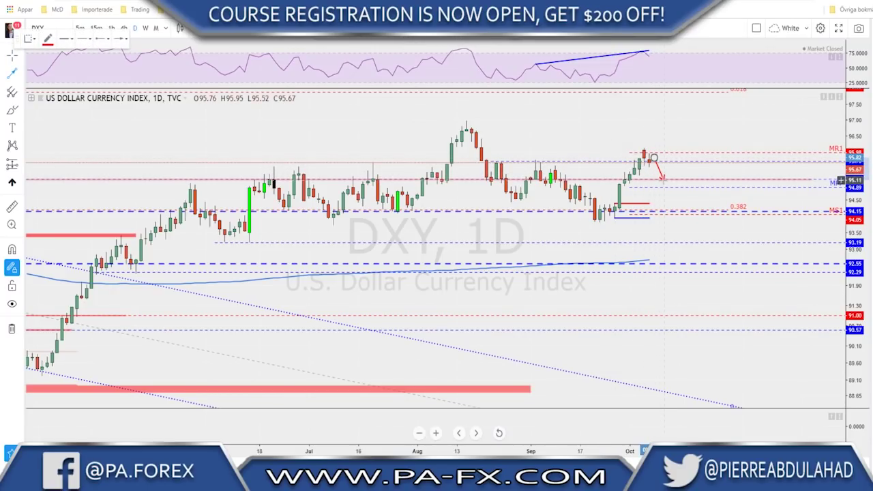
pyautogui.click(663, 180)
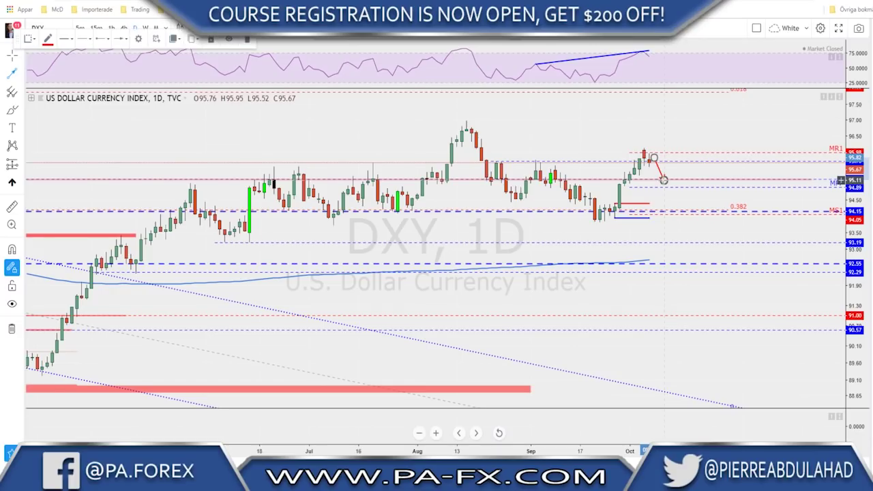
pyautogui.click(678, 145)
pyautogui.click(624, 129)
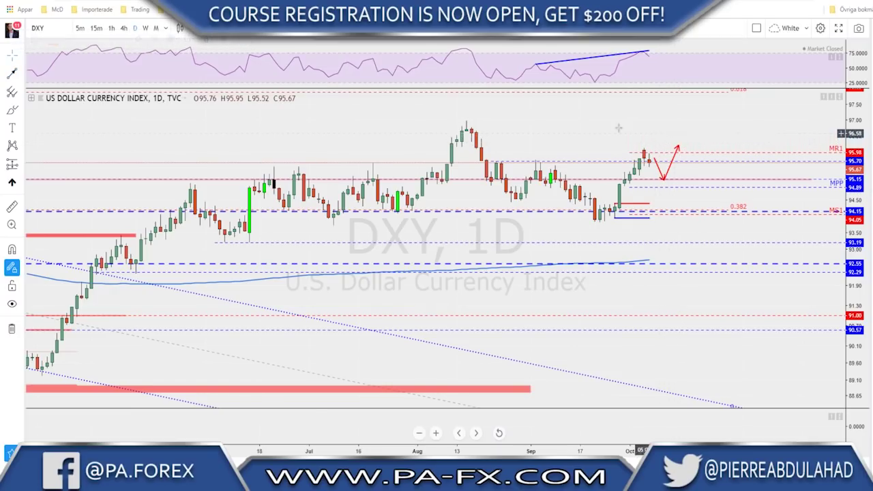
# Switch the dollar index to the 4-hour timeframe and examine recent price action against the projected arrows and support levels.
pyautogui.scroll(-2, 617, 128)
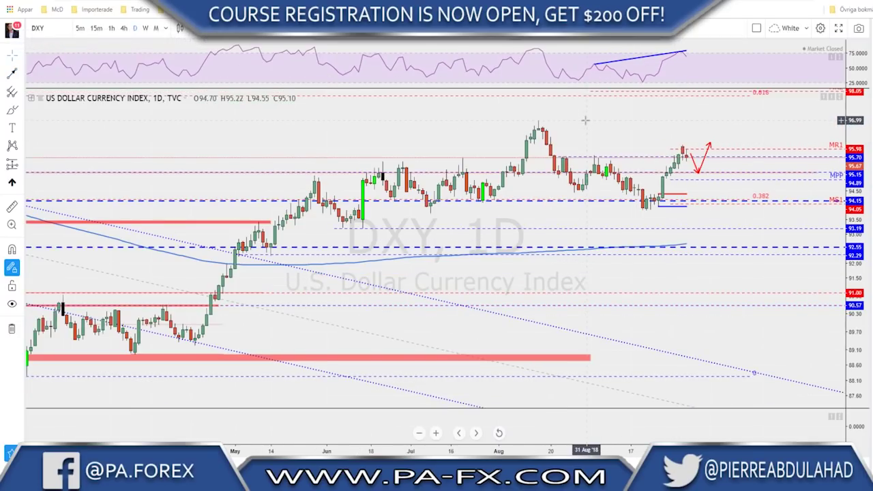
pyautogui.click(123, 28)
pyautogui.scroll(2, 635, 204)
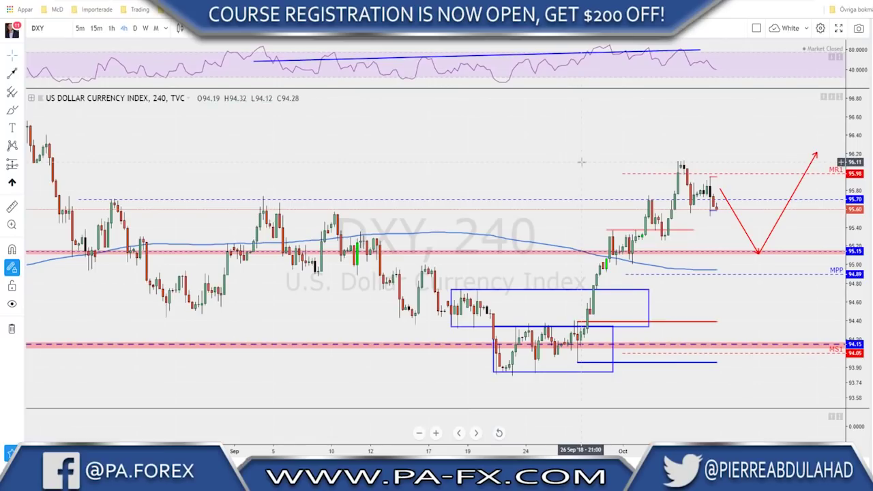
pyautogui.scroll(1, 633, 215)
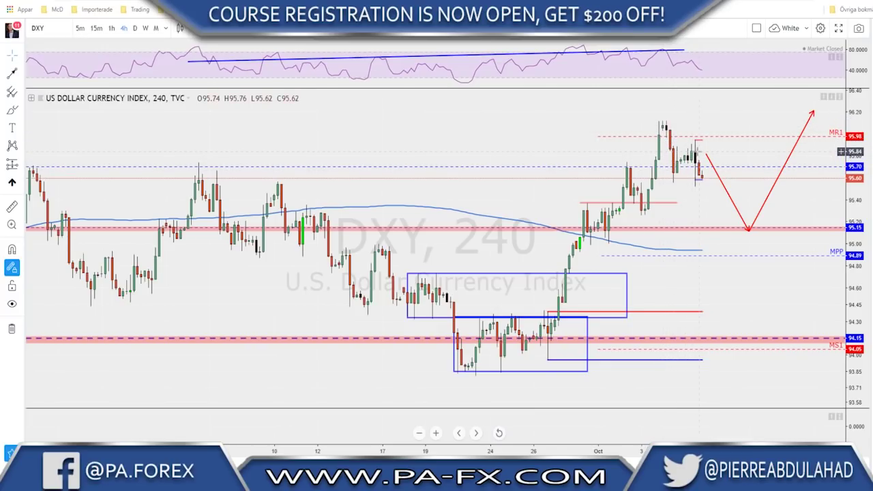
pyautogui.scroll(2, 701, 184)
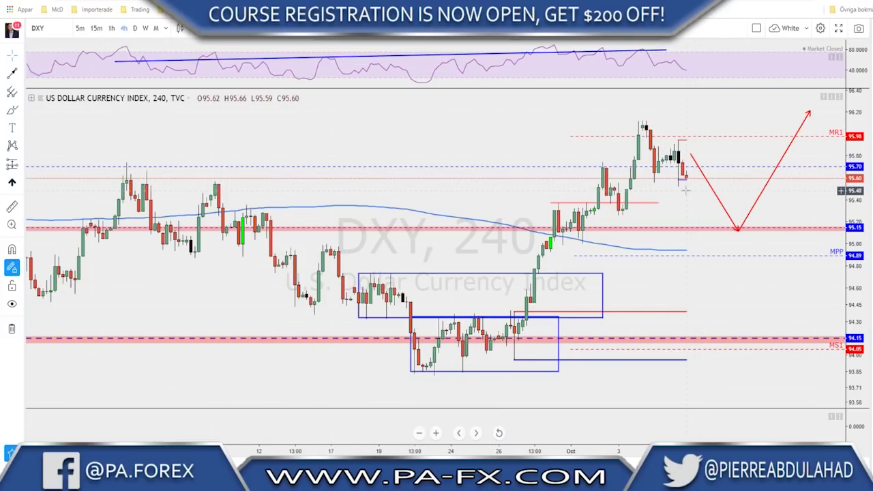
pyautogui.scroll(1, 686, 191)
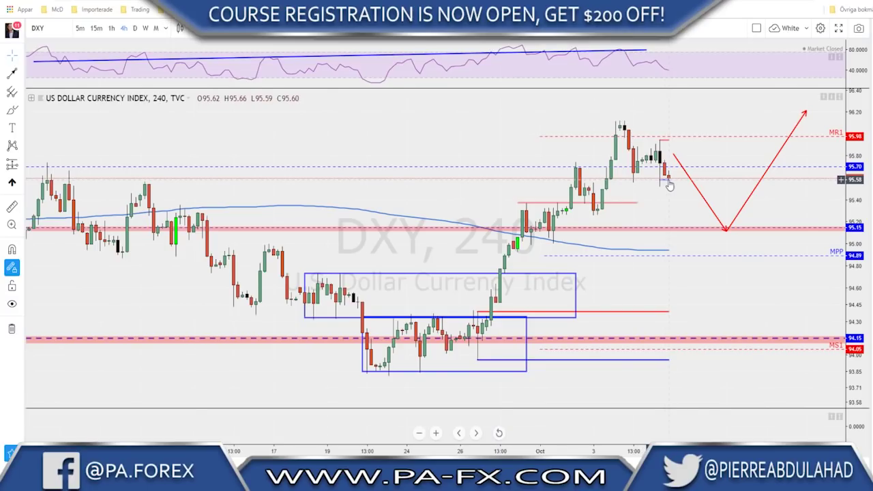
pyautogui.scroll(-2, 671, 185)
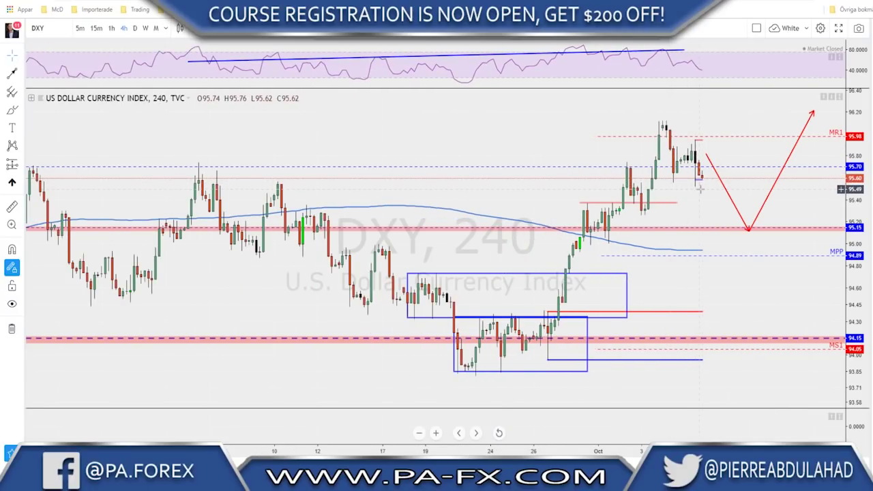
pyautogui.scroll(-3, 695, 193)
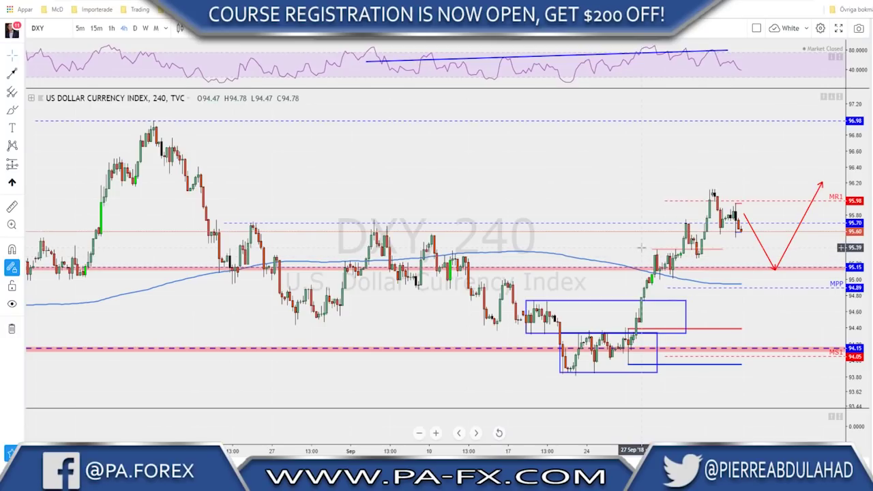
pyautogui.scroll(-1, 634, 246)
pyautogui.scroll(-1, 624, 243)
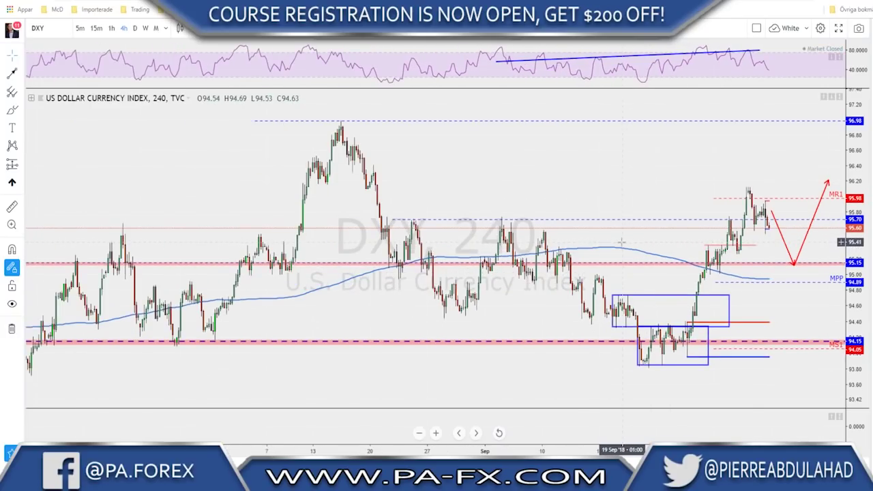
# Bring up the GOLD chart and examine price against the trend lines and key levels on the weekly and daily timeframes.
pyautogui.scroll(-1, 624, 243)
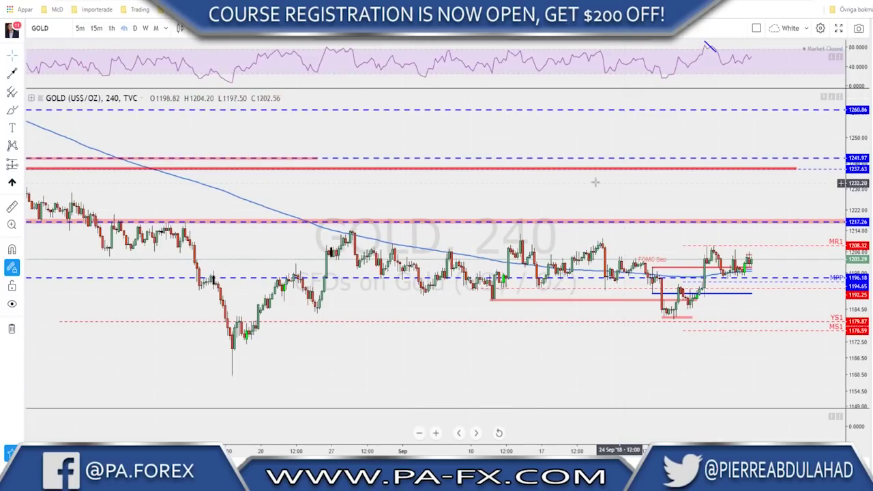
pyautogui.scroll(3, 586, 181)
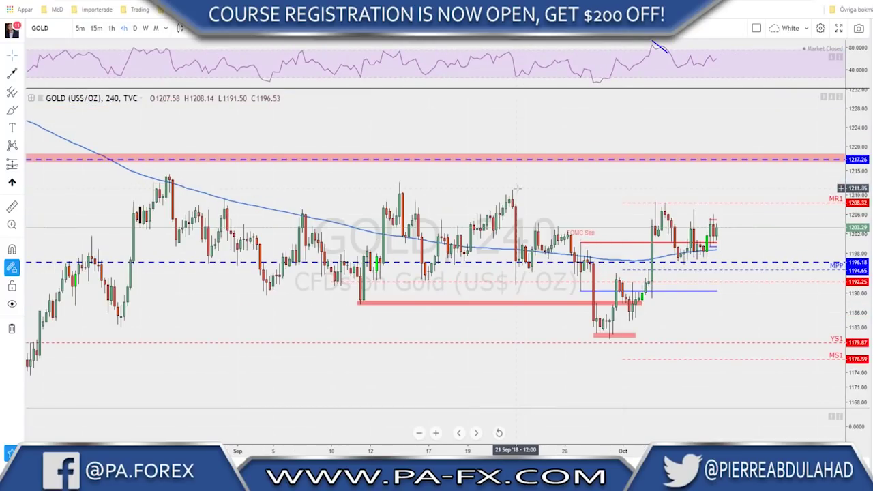
pyautogui.scroll(1, 516, 187)
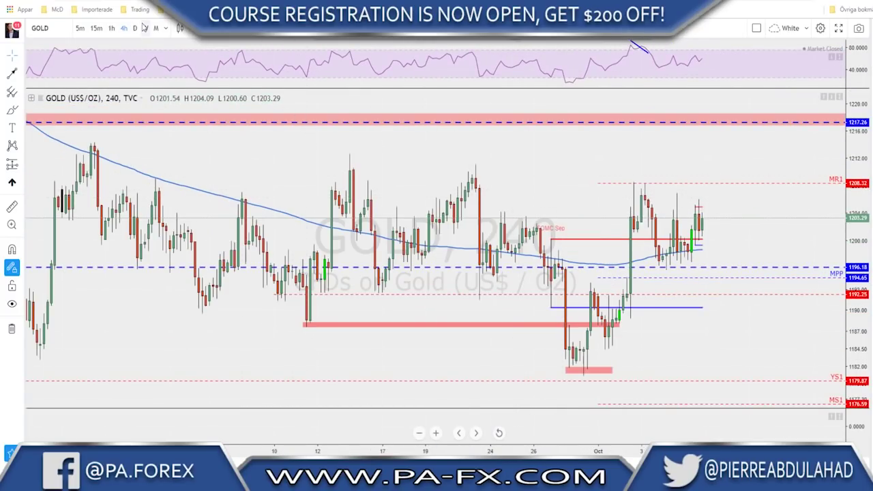
pyautogui.click(146, 28)
pyautogui.scroll(1, 341, 273)
pyautogui.scroll(1, 478, 280)
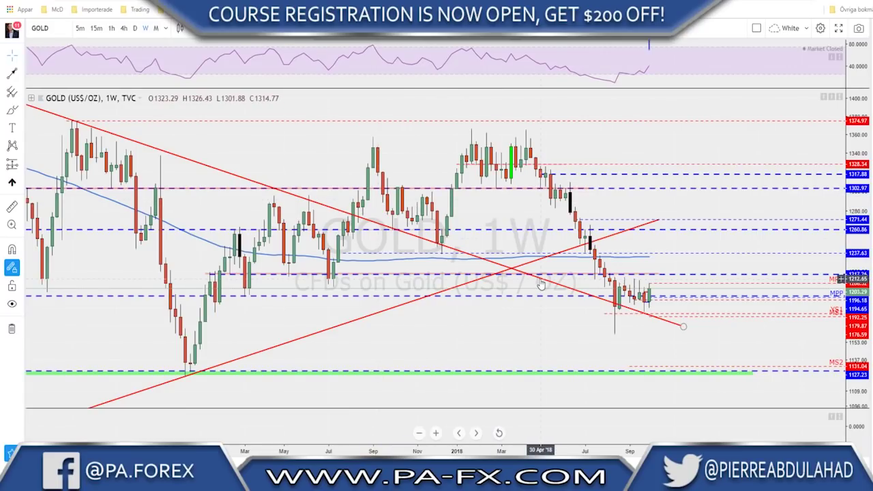
pyautogui.scroll(1, 629, 304)
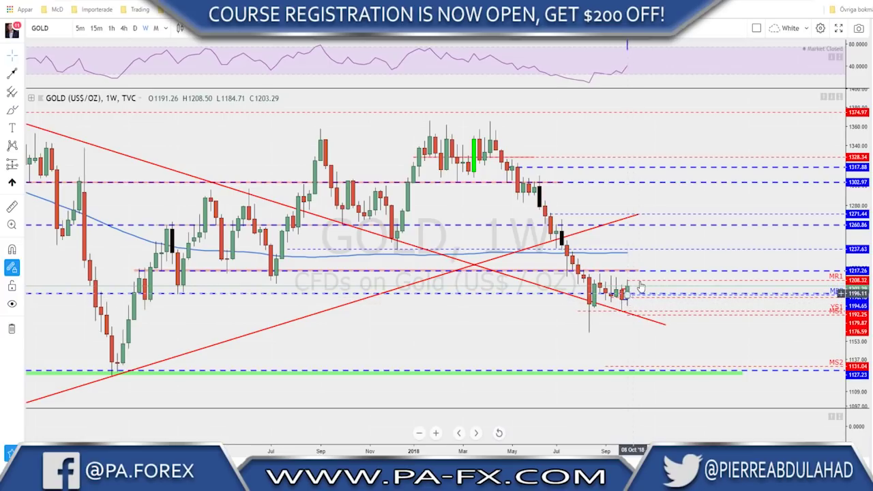
pyautogui.scroll(-1, 641, 286)
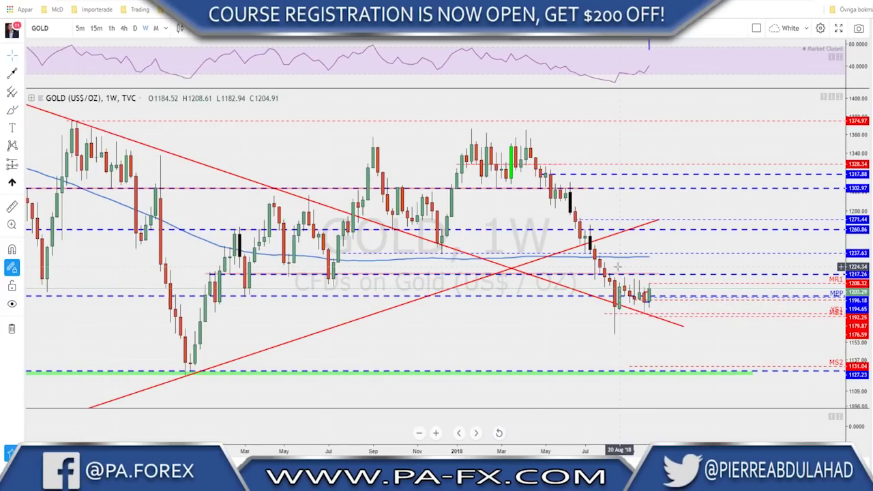
pyautogui.click(136, 29)
pyautogui.scroll(1, 545, 327)
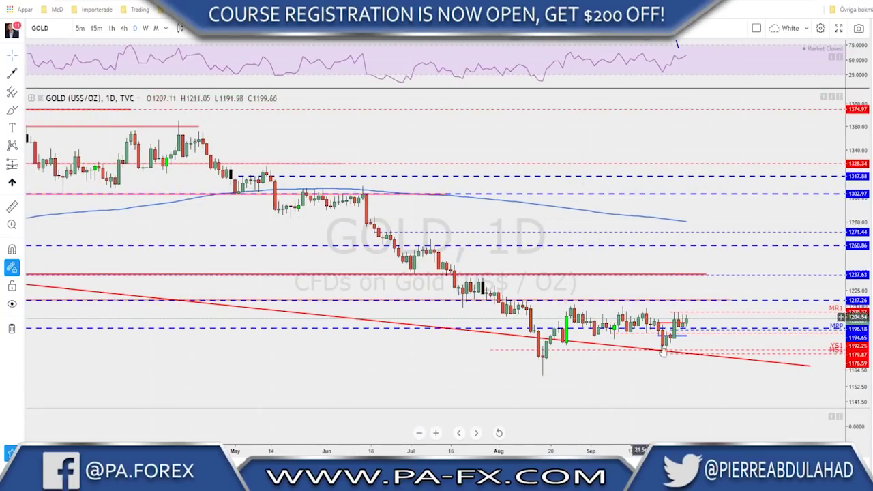
# On the 4-hour gold chart, draw connected red arrows from about 1204.8 up to about 1212, then back down to MR1.
pyautogui.click(124, 28)
pyautogui.scroll(-2, 633, 223)
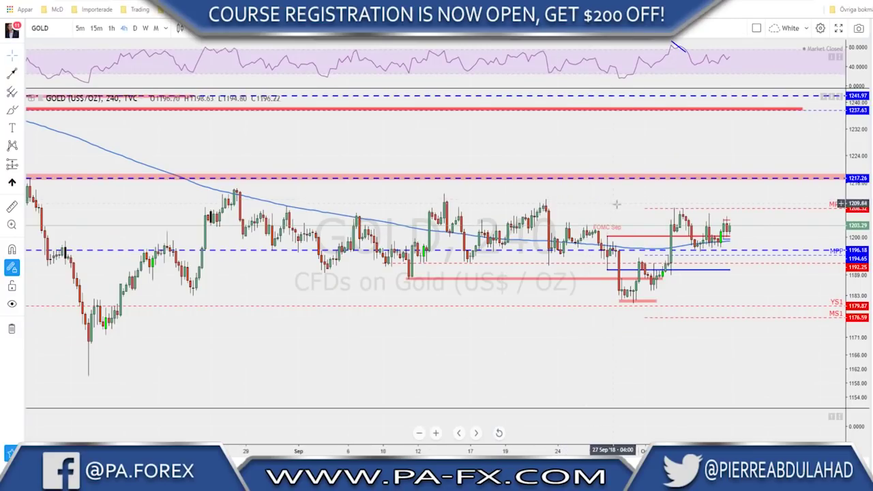
pyautogui.scroll(2, 633, 224)
pyautogui.scroll(-1, 633, 223)
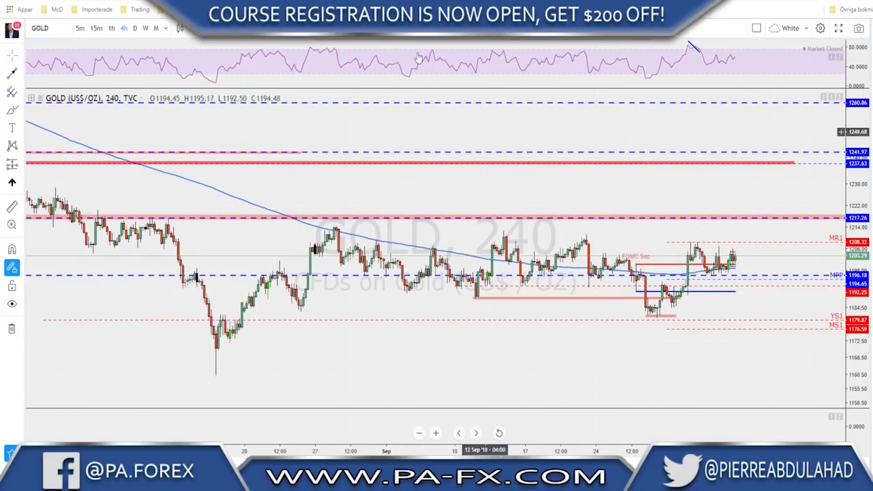
pyautogui.click(735, 251)
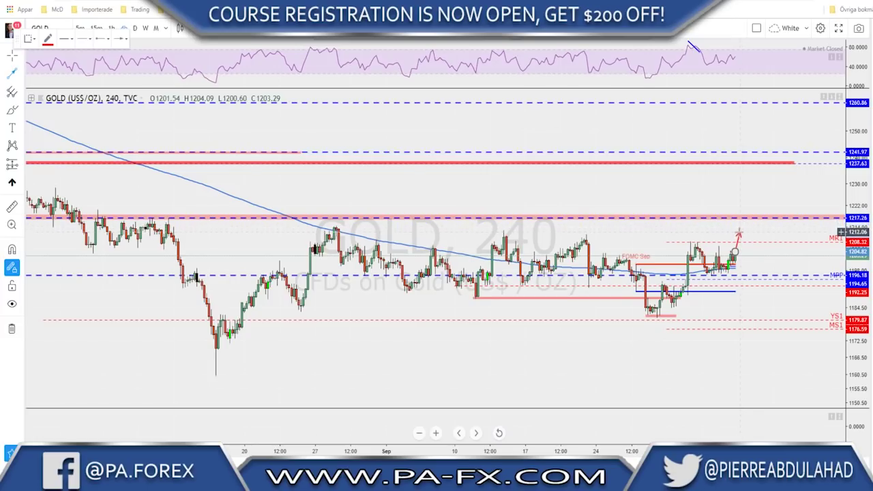
pyautogui.moveTo(717, 239)
pyautogui.mouseDown()
pyautogui.moveTo(766, 238)
pyautogui.moveTo(758, 216)
pyautogui.mouseUp()
pyautogui.click(742, 234)
pyautogui.click(742, 235)
pyautogui.click(749, 242)
# Continue the gold projection with red arrows from MR1 above 1217.26, back to that level, then up to just below 1237.63.
pyautogui.click(749, 242)
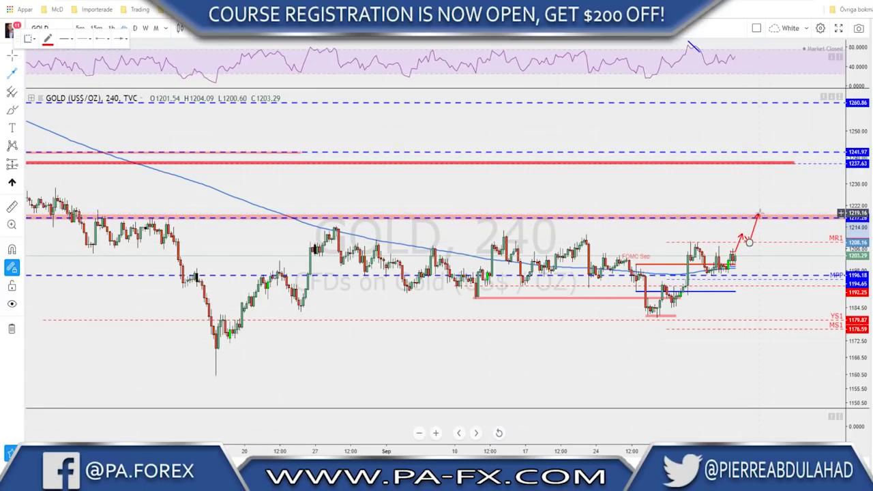
pyautogui.click(761, 209)
pyautogui.click(763, 210)
pyautogui.click(768, 219)
pyautogui.doubleClick(787, 167)
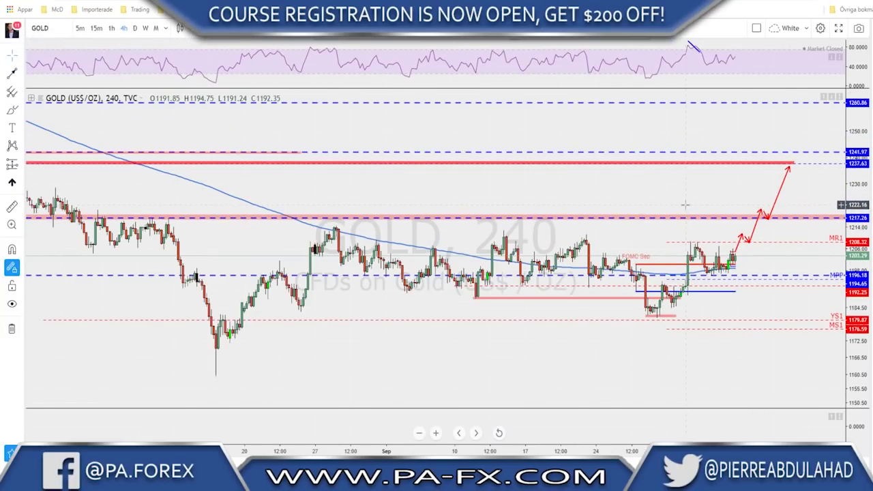
# Extend the red support zone near 1189, starting at 11 Sep '18, beyond the projected arrows.
pyautogui.click(473, 296)
pyautogui.moveTo(806, 297); pyautogui.dragTo(820, 298)
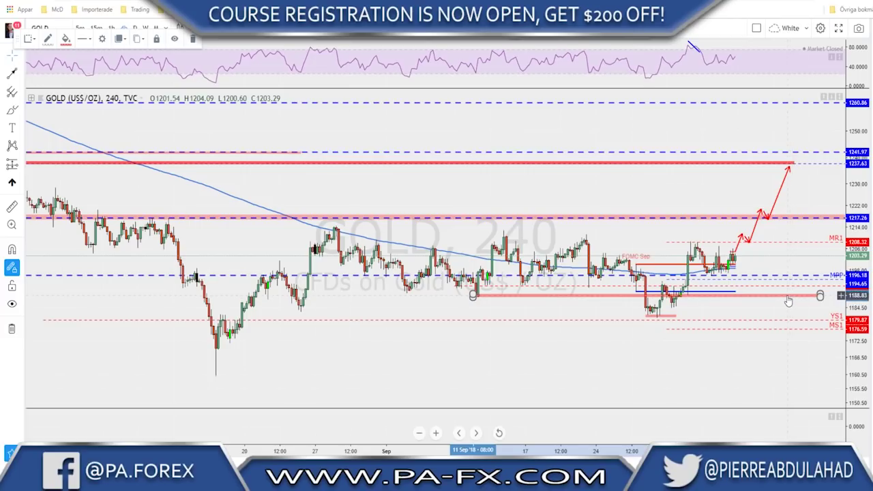
pyautogui.scroll(-1, 762, 306)
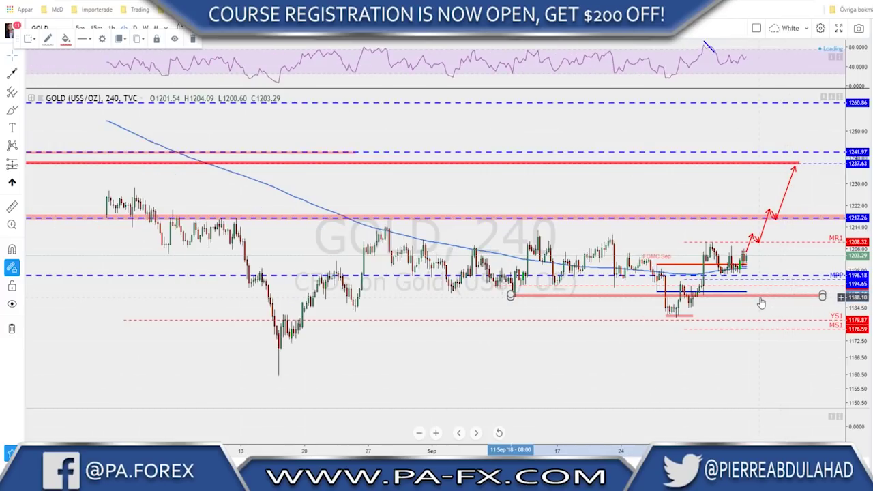
pyautogui.moveTo(754, 315); pyautogui.dragTo(708, 312)
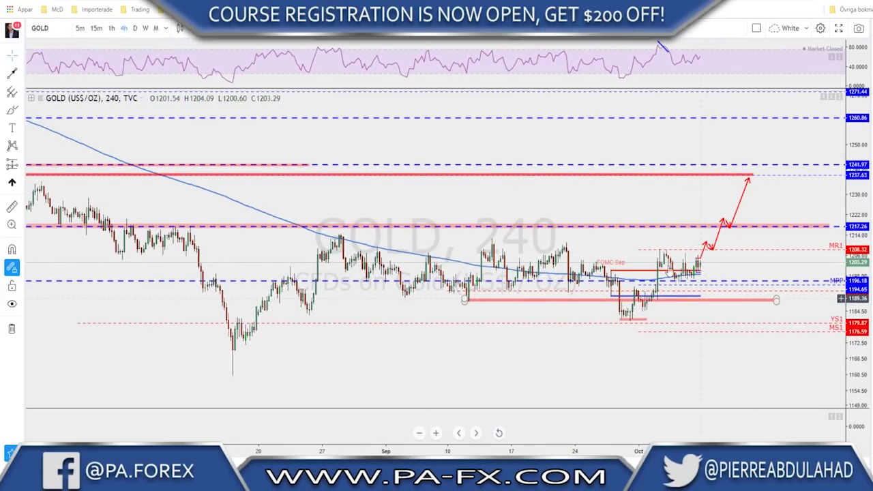
# Try a bearish red arrow from about 1204.3 down to the support zone near 1188.8, and remove it.
pyautogui.click(841, 280)
pyautogui.click(698, 260)
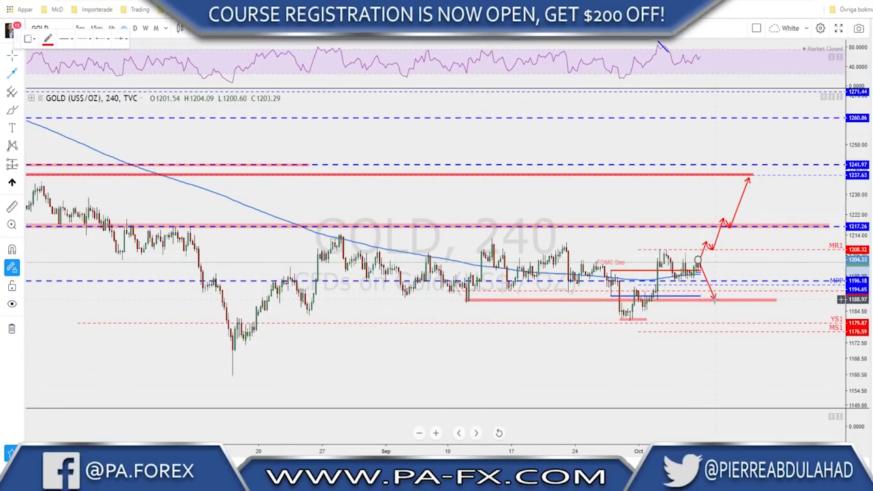
pyautogui.click(714, 299)
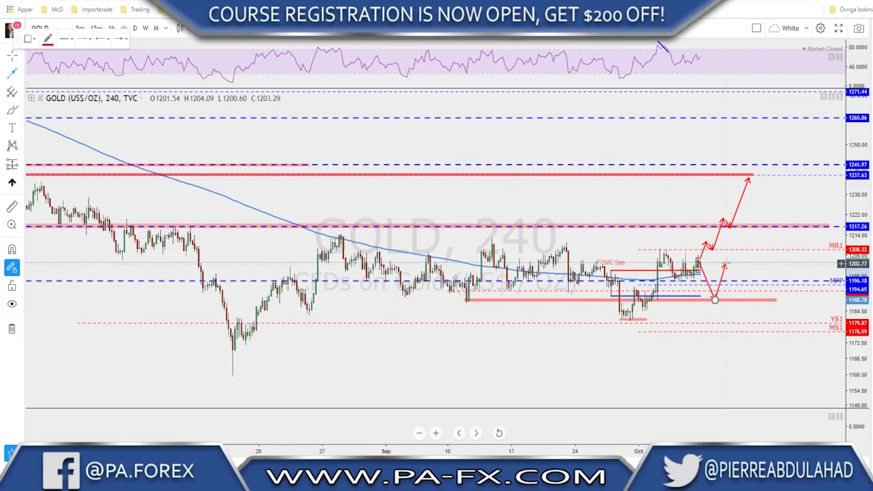
pyautogui.press('Escape')
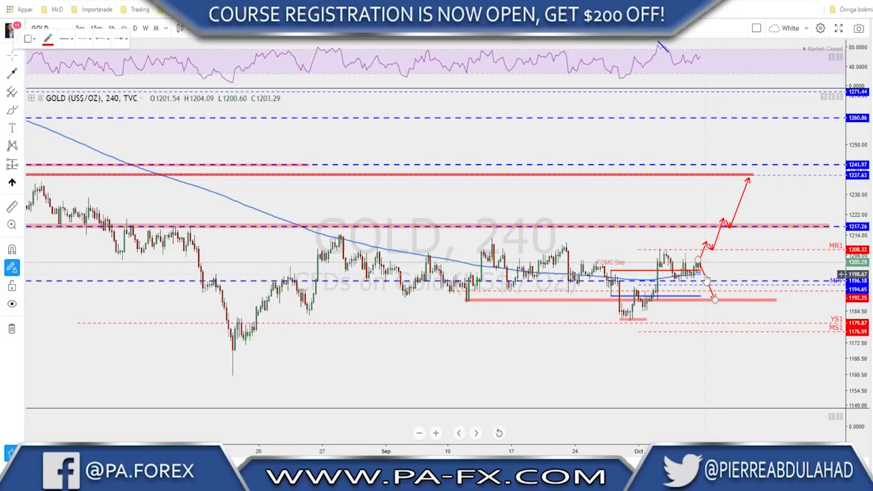
pyautogui.click(705, 277)
pyautogui.press('Delete')
# Return to the daily timeframe, bring up the USOIL chart and examine price against its rising channel, previous highs and pivot levels.
pyautogui.scroll(-2, 704, 287)
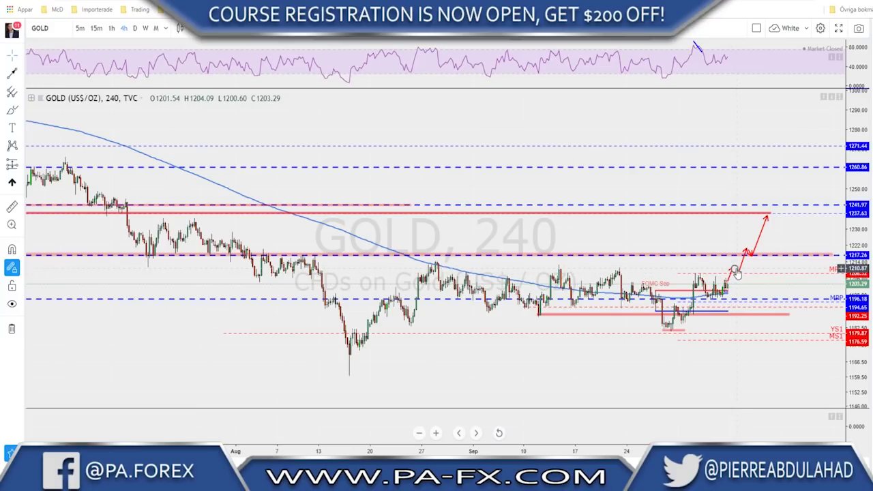
pyautogui.scroll(-1, 690, 234)
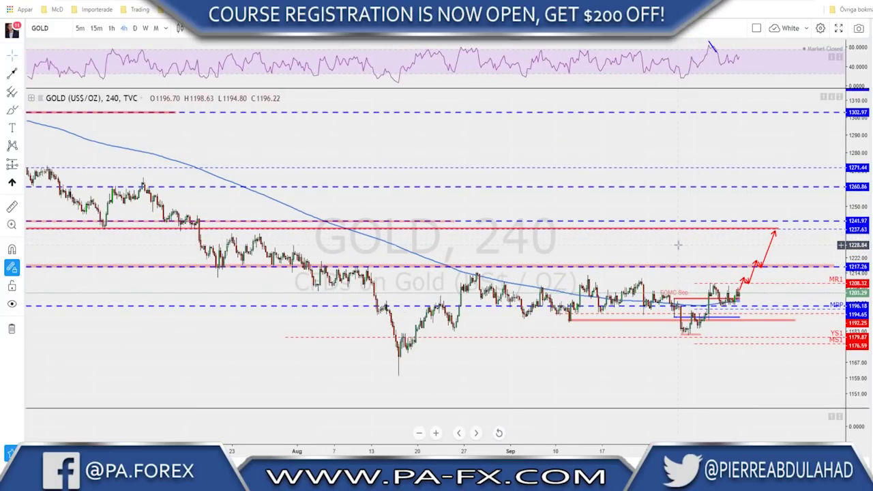
pyautogui.scroll(1, 665, 247)
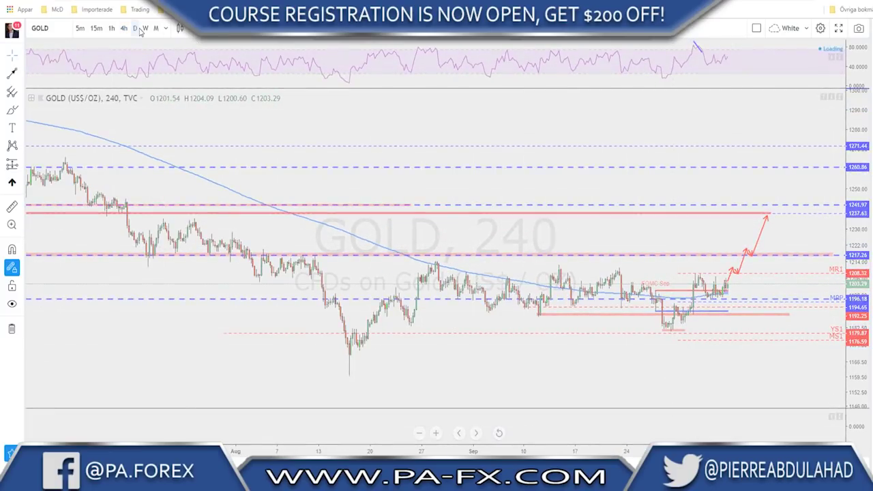
pyautogui.click(136, 28)
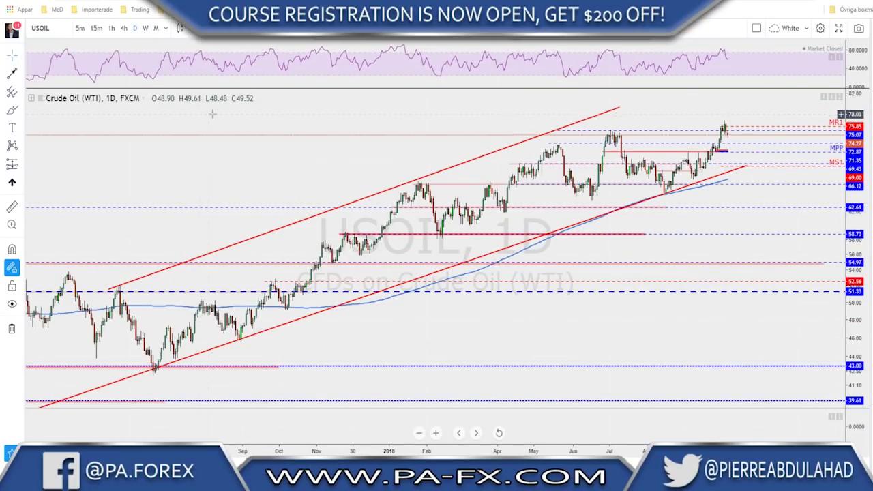
pyautogui.scroll(5, 213, 114)
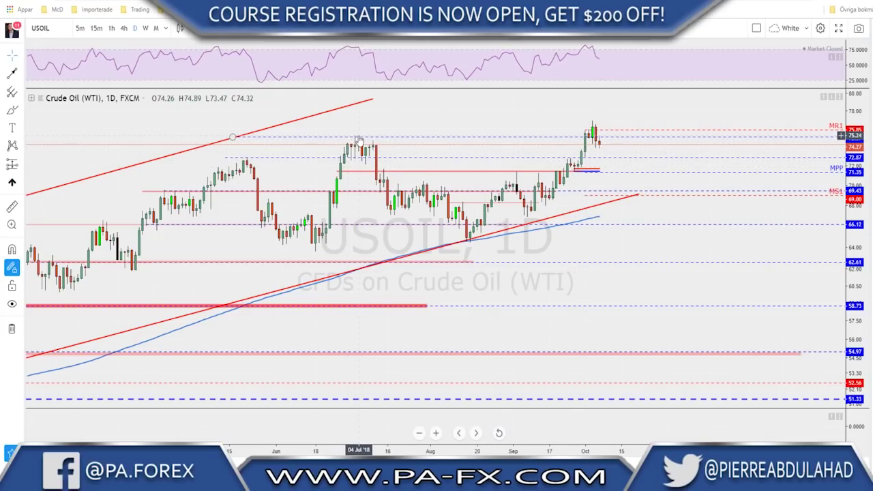
pyautogui.scroll(1, 503, 147)
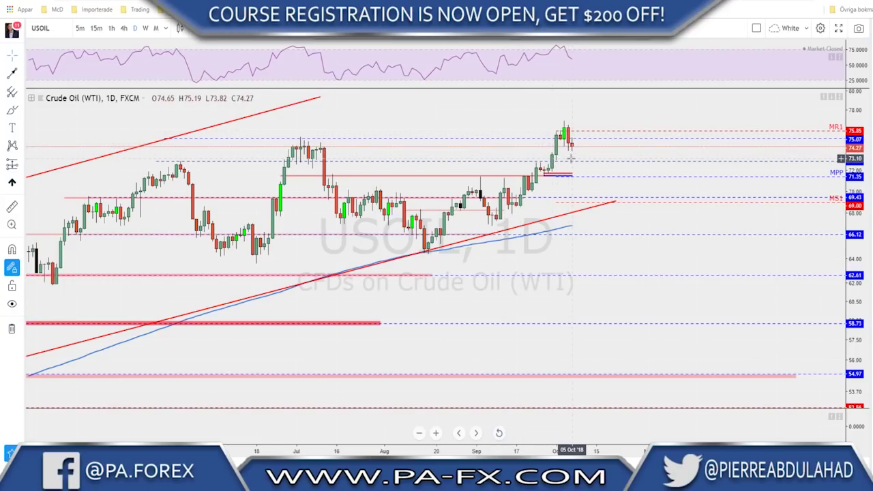
pyautogui.scroll(1, 575, 156)
pyautogui.scroll(1, 588, 157)
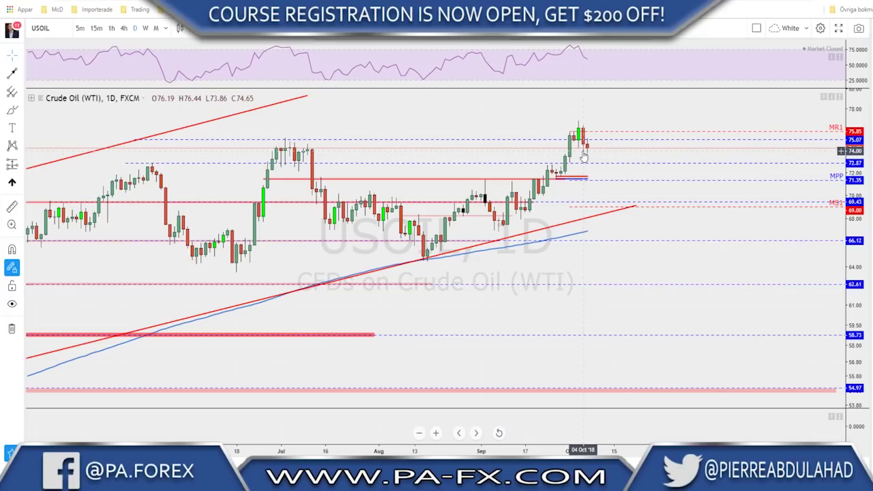
pyautogui.scroll(-2, 584, 156)
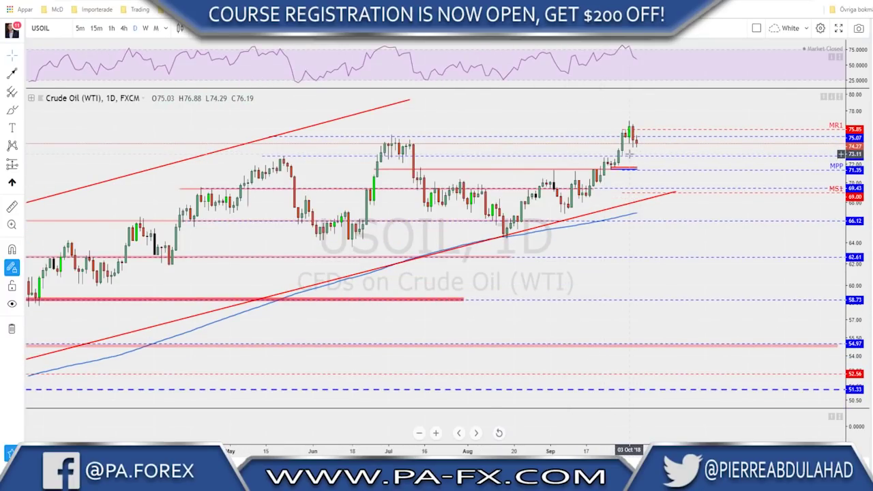
# On the 4-hour USOIL chart, draw connected red arrows from current price down to MPP near 71.35, then up to about 74.67.
pyautogui.click(125, 28)
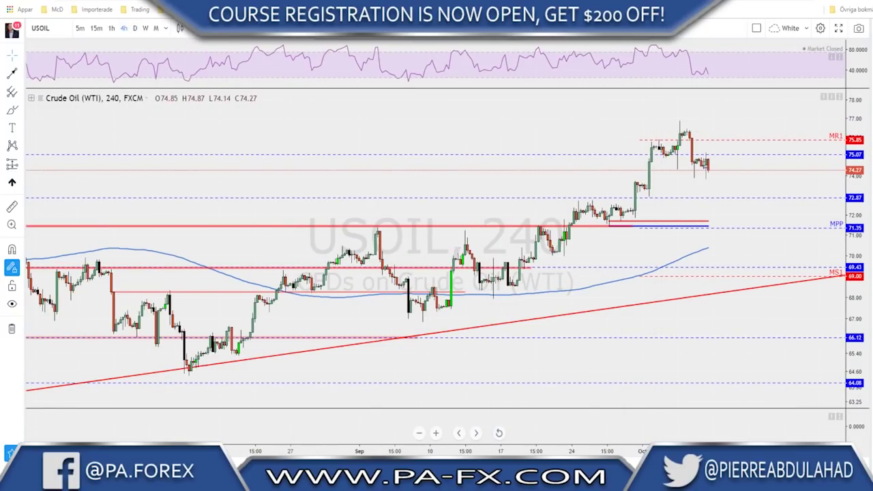
pyautogui.click(701, 168)
pyautogui.moveTo(711, 169); pyautogui.dragTo(728, 227)
pyautogui.click(731, 228)
pyautogui.click(732, 228)
pyautogui.click(756, 163)
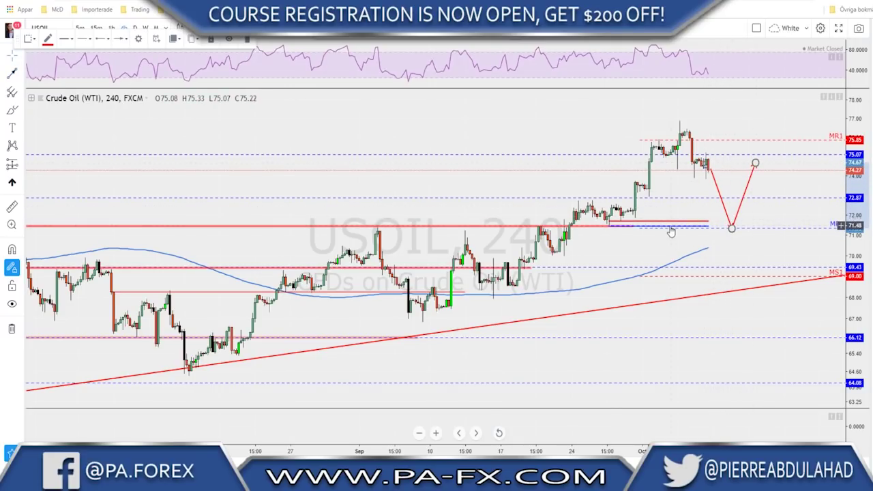
# Extend the red support zone at about 71.50 on the USOIL chart beyond the projected arrows.
pyautogui.moveTo(633, 227); pyautogui.dragTo(811, 226)
pyautogui.scroll(-5, 591, 240)
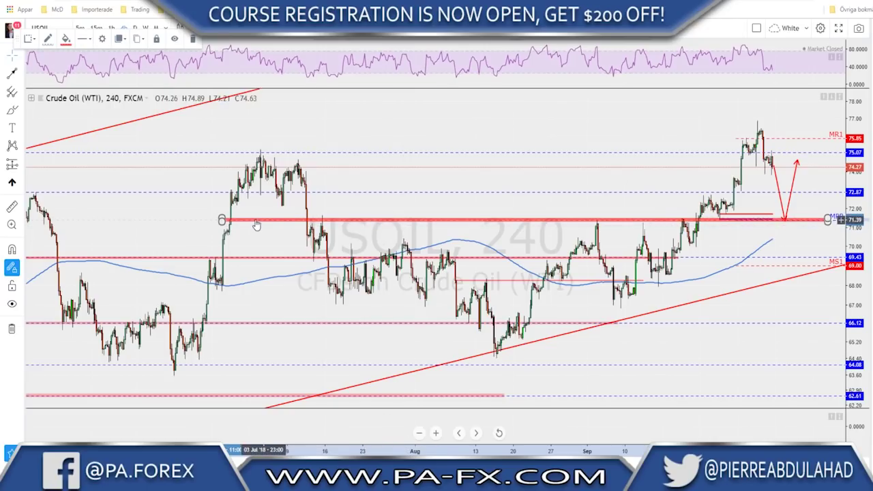
pyautogui.scroll(2, 727, 225)
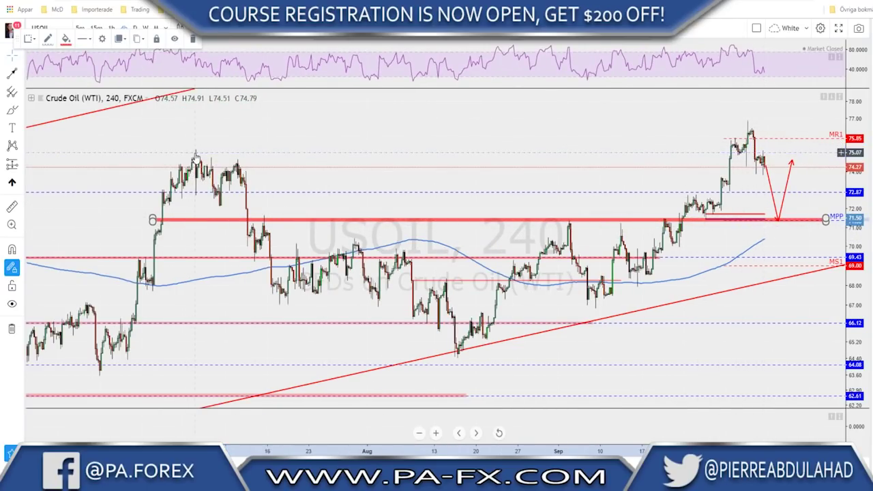
pyautogui.scroll(1, 692, 179)
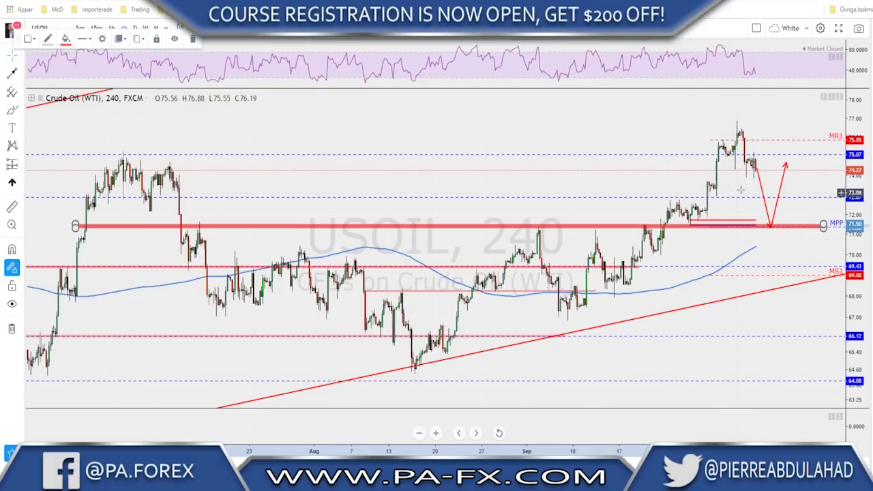
pyautogui.click(475, 129)
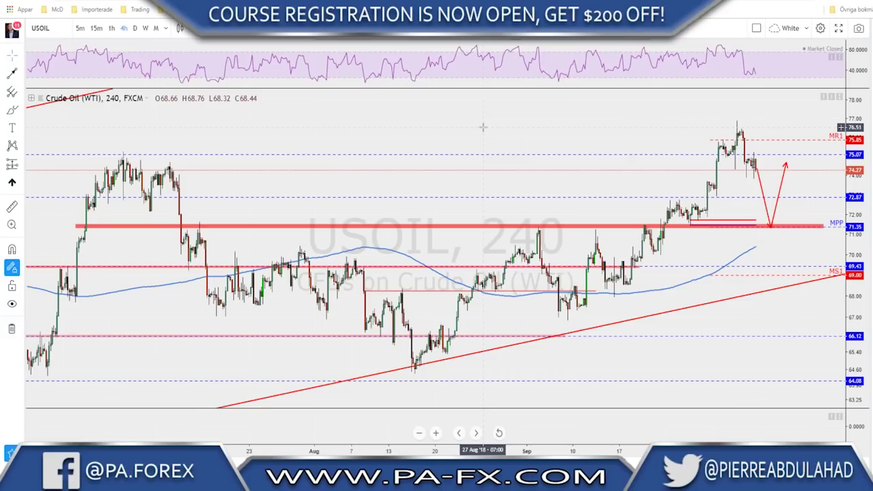
# Bring up the EURUSD chart on the weekly timeframe and examine price against the moving average and the 1.15317 level.
pyautogui.press('Down')
pyautogui.scroll(2, 478, 142)
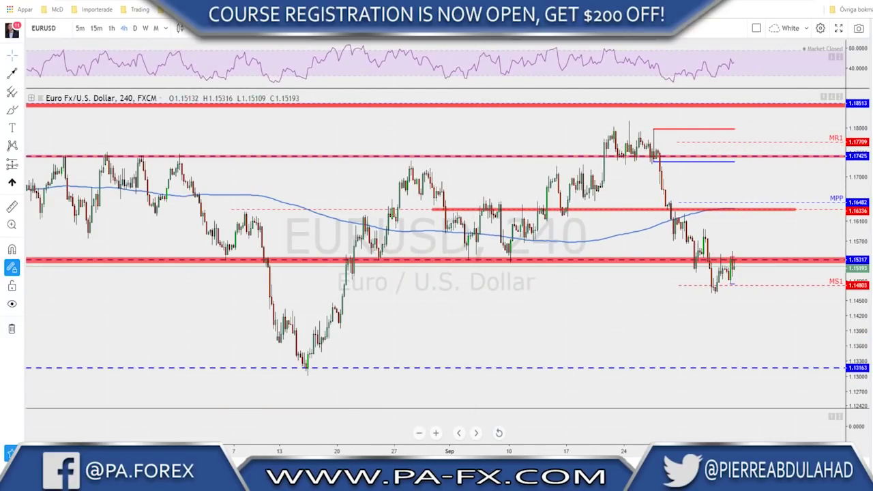
pyautogui.click(146, 28)
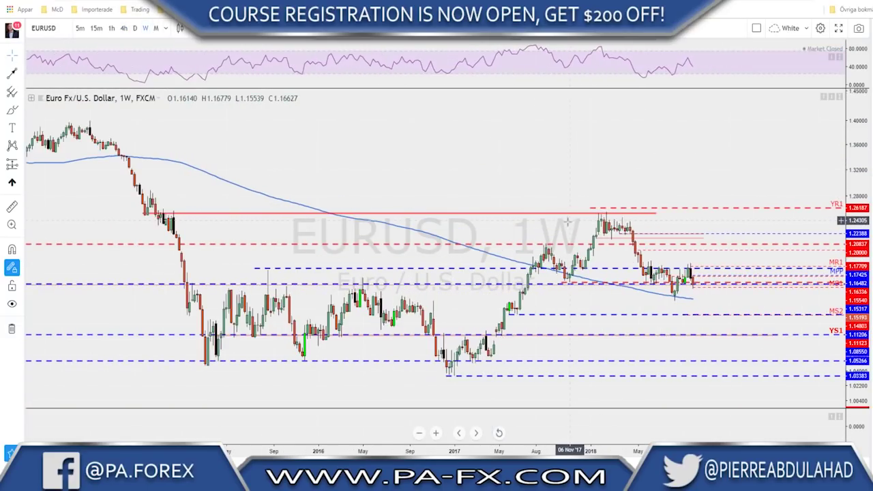
pyautogui.scroll(3, 610, 229)
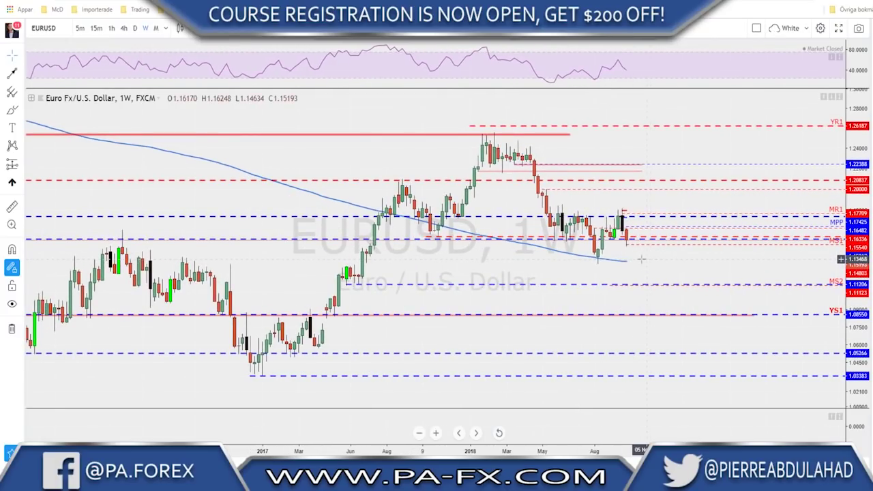
pyautogui.scroll(1, 585, 253)
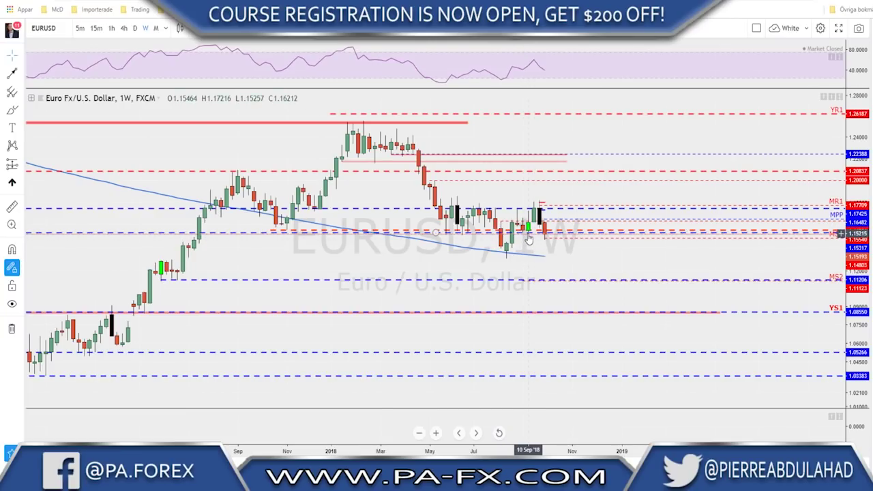
pyautogui.scroll(-2, 528, 239)
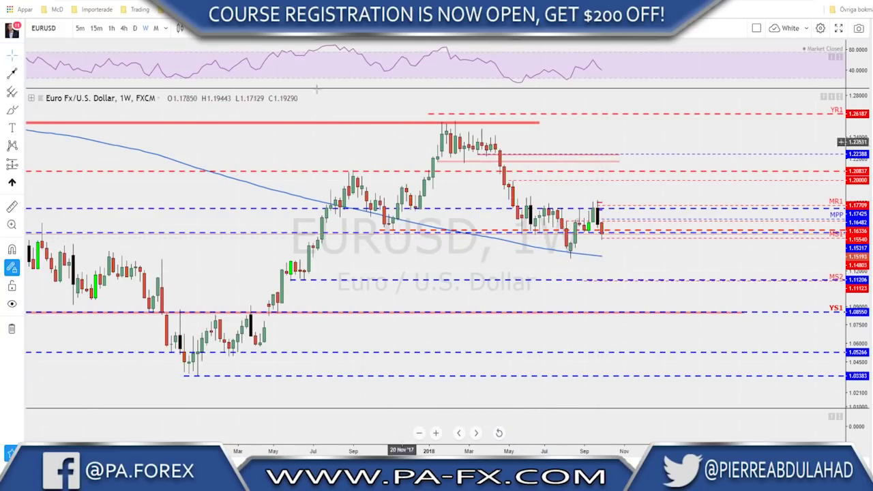
# Examine EURUSD on the daily and 4-hour timeframes, checking recent candles against the 1.15317 zone and MS1.
pyautogui.click(135, 28)
pyautogui.scroll(3, 600, 272)
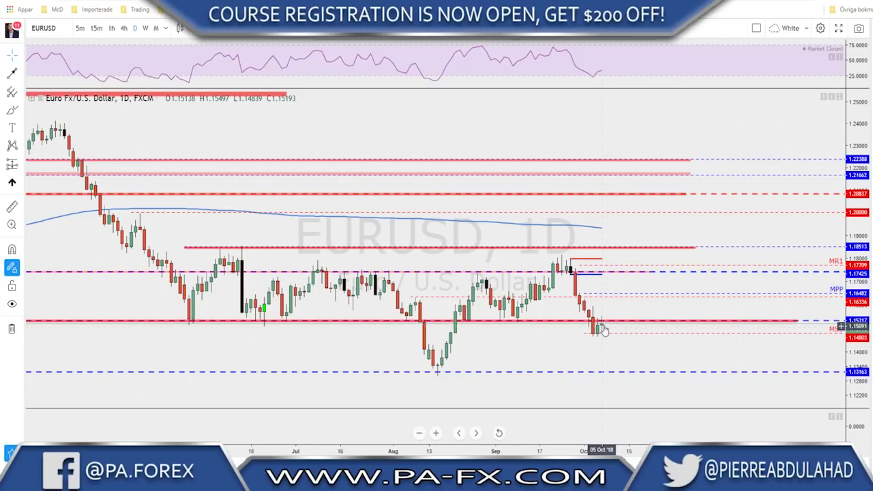
pyautogui.scroll(4, 603, 330)
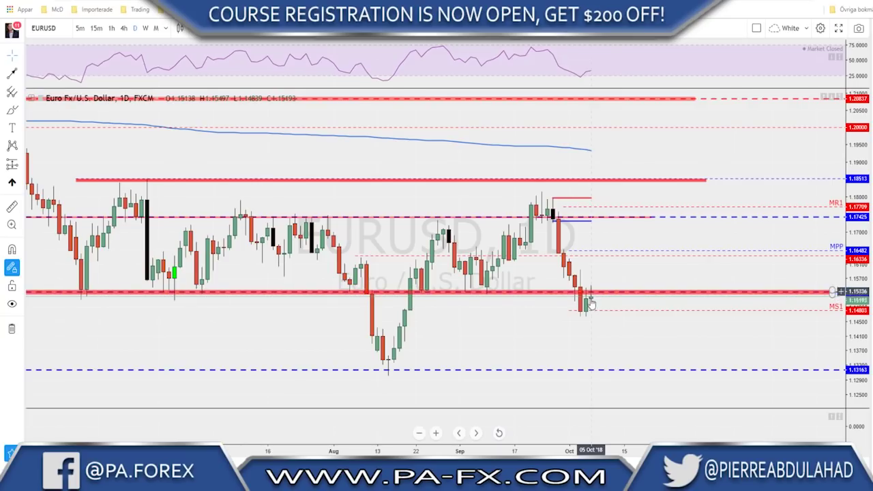
pyautogui.click(124, 29)
pyautogui.scroll(-3, 586, 180)
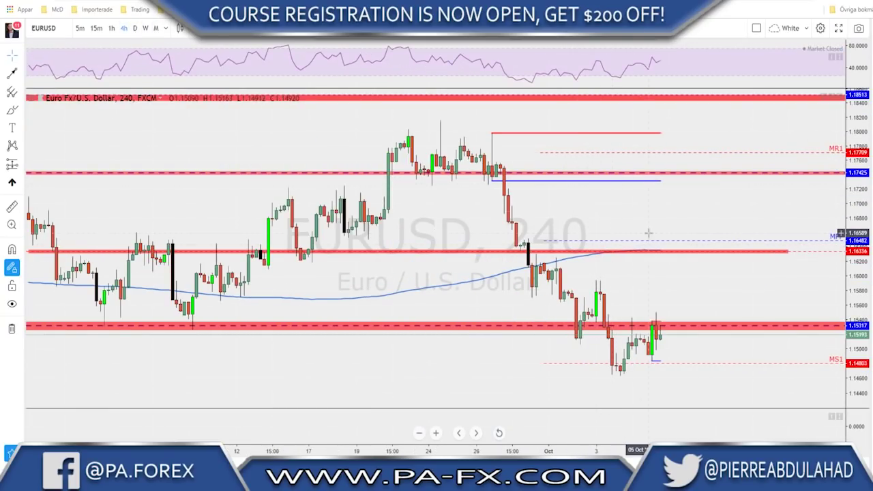
pyautogui.scroll(-1, 672, 268)
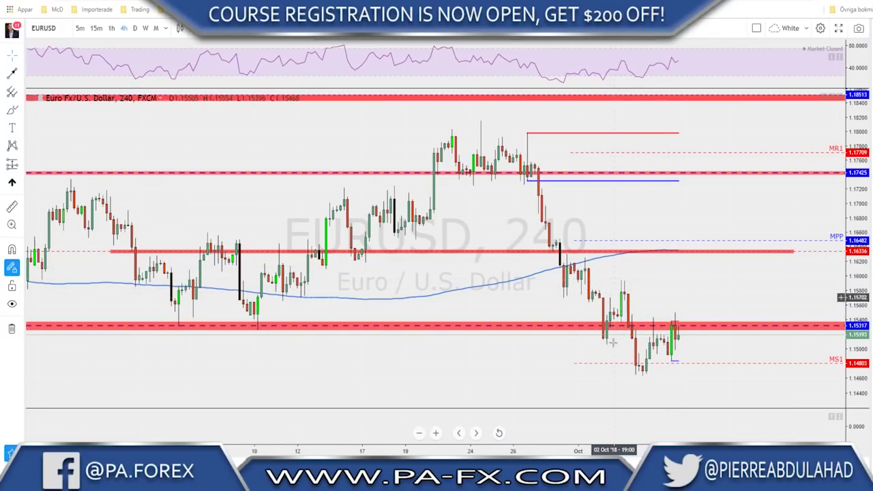
pyautogui.moveTo(540, 254); pyautogui.dragTo(641, 288)
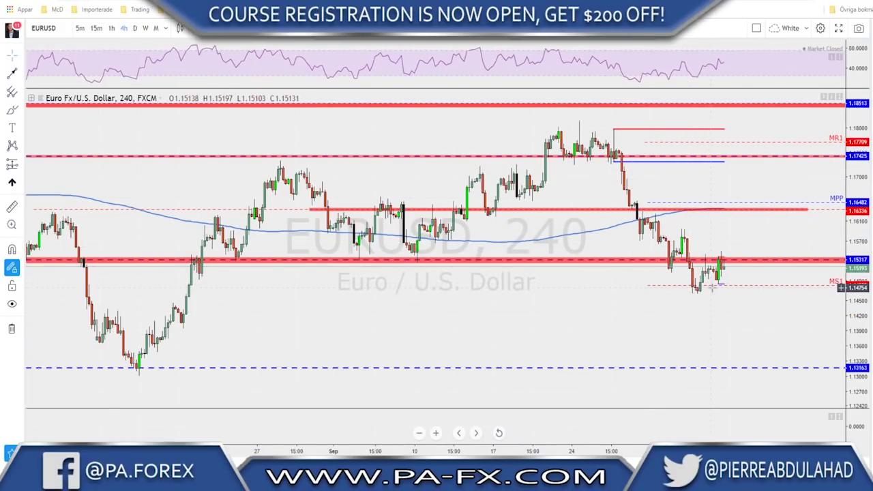
# Draw a short red arrow from about 1.14438 up to the recent 4-hour EURUSD low near MS1, and delete it.
pyautogui.scroll(3, 712, 286)
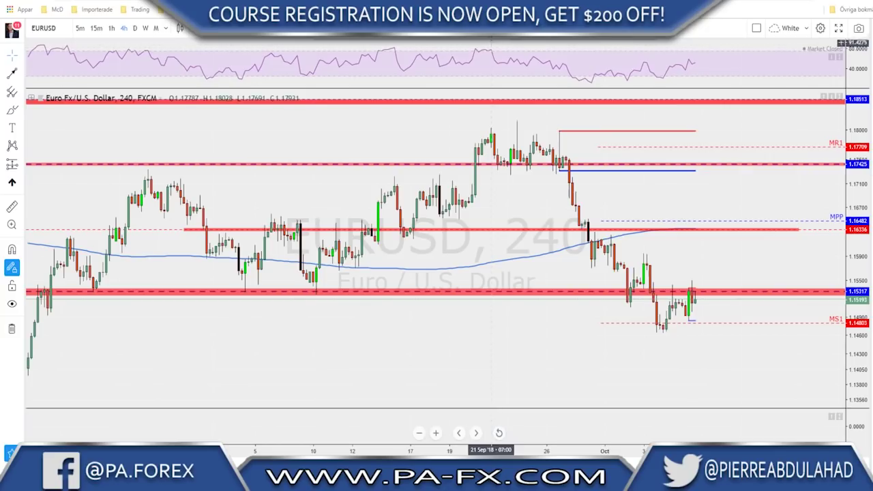
pyautogui.hotkey('alt', 't')
pyautogui.click(691, 345)
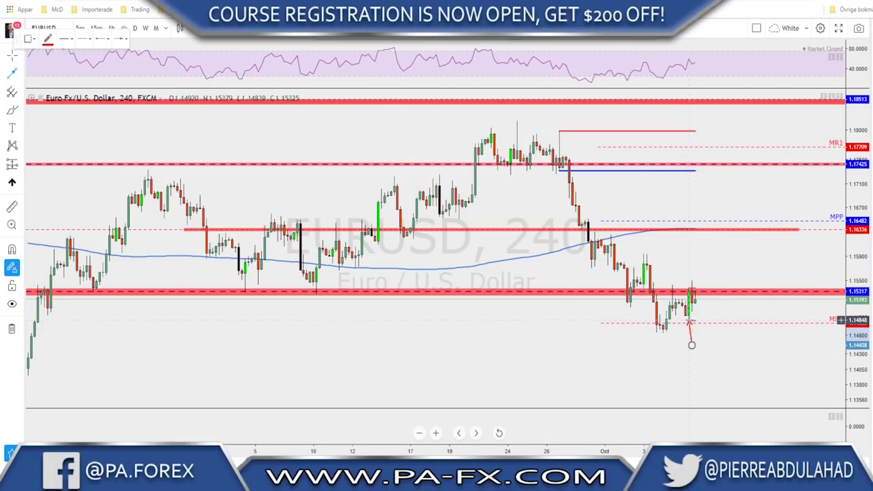
pyautogui.click(689, 320)
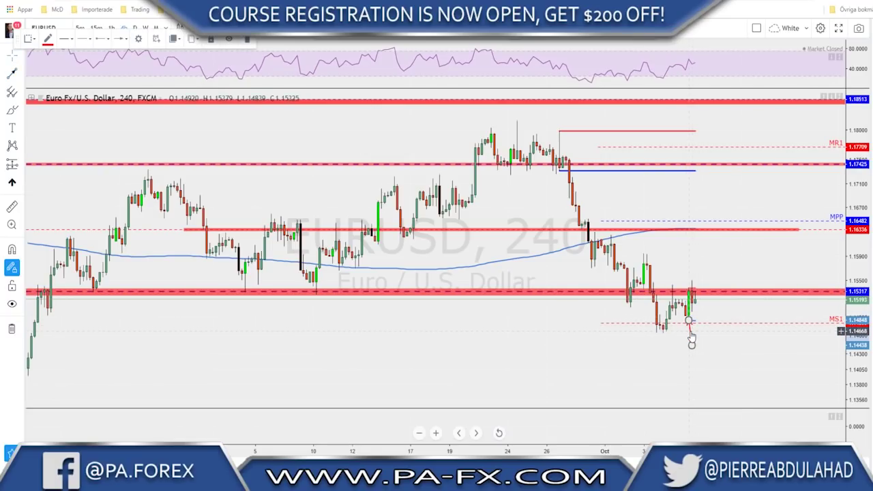
pyautogui.click(693, 338)
pyautogui.scroll(-3, 696, 338)
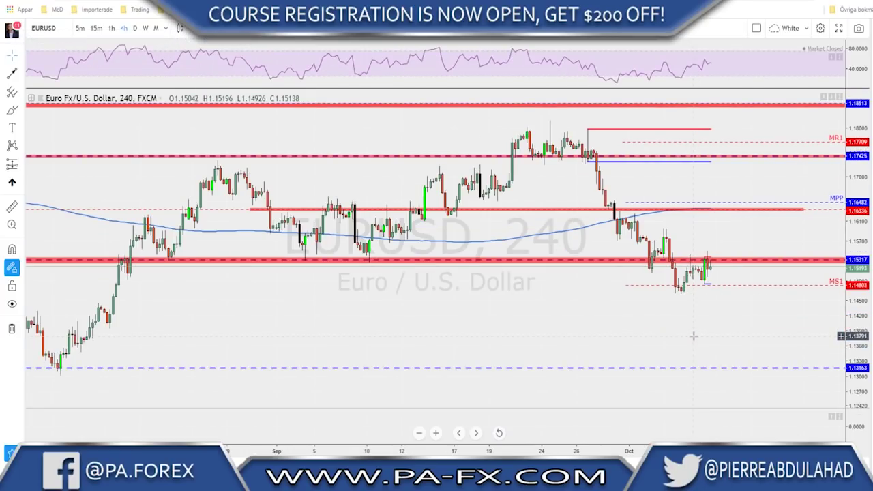
# Draw connected red arrows on 4-hour EURUSD from about 1.15168 up to 1.15563, down to 1.15279, and up to the red zone near 1.16326.
pyautogui.moveTo(726, 337); pyautogui.dragTo(703, 332)
pyautogui.scroll(-1, 724, 320)
pyautogui.scroll(1, 688, 294)
pyautogui.click(497, 33)
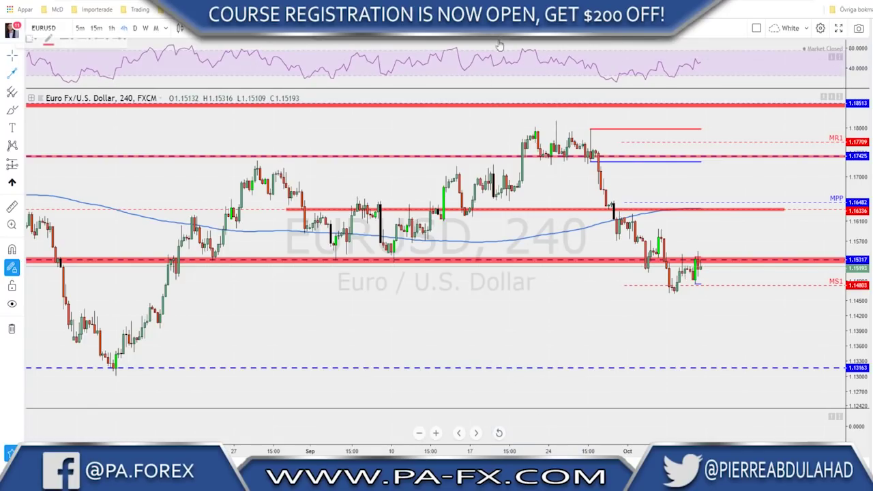
pyautogui.click(701, 268)
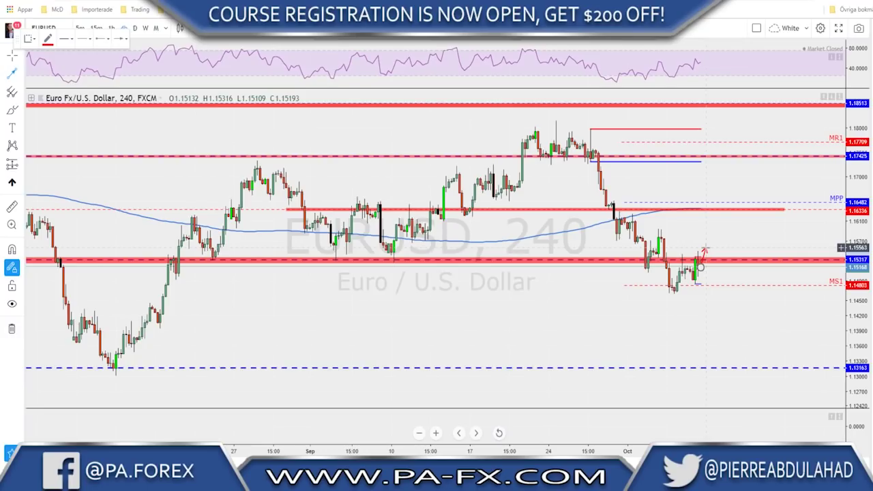
pyautogui.click(706, 249)
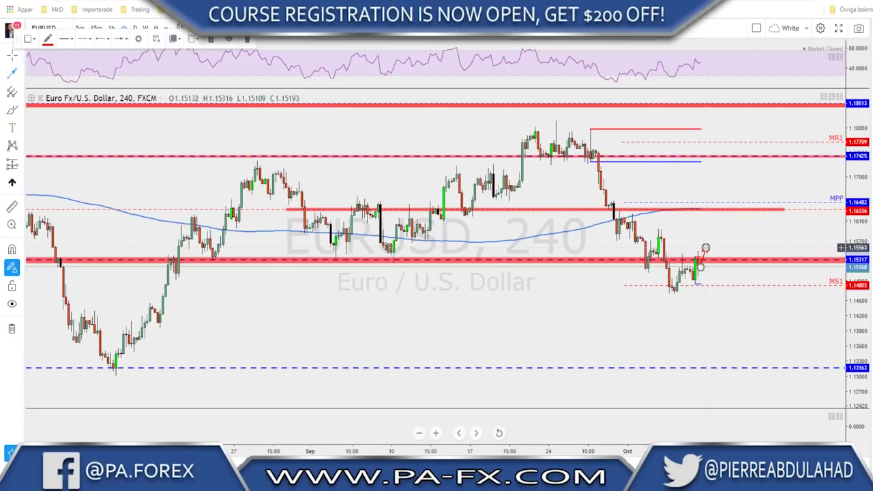
pyautogui.click(713, 262)
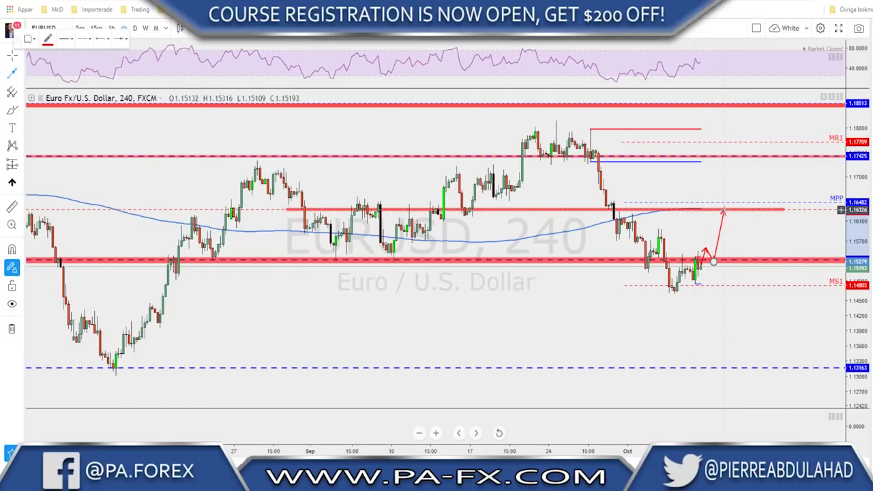
pyautogui.click(723, 211)
# Delete the connected red arrows projecting the EURUSD rise to the red zone below MPP.
pyautogui.scroll(-5, 723, 211)
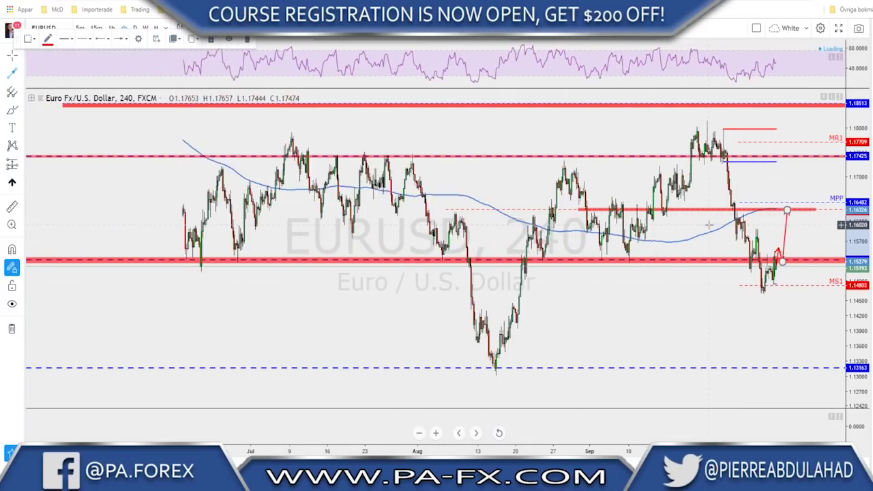
pyautogui.scroll(5, 842, 225)
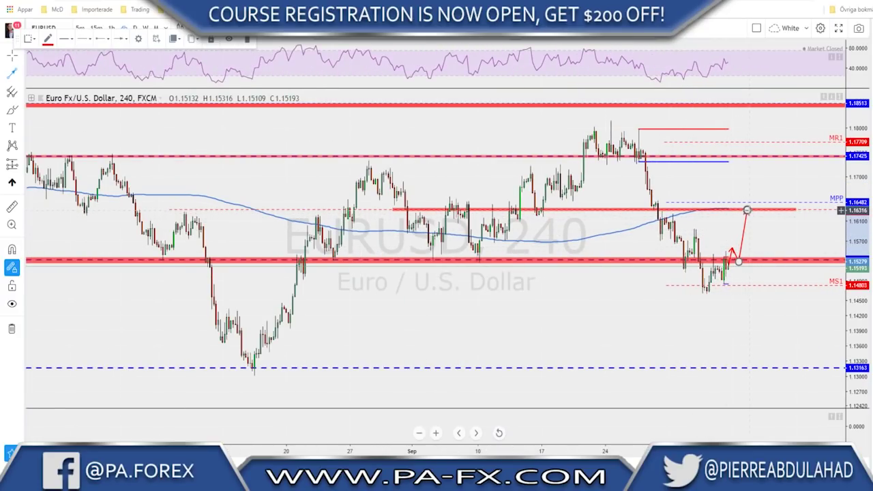
pyautogui.click(747, 210)
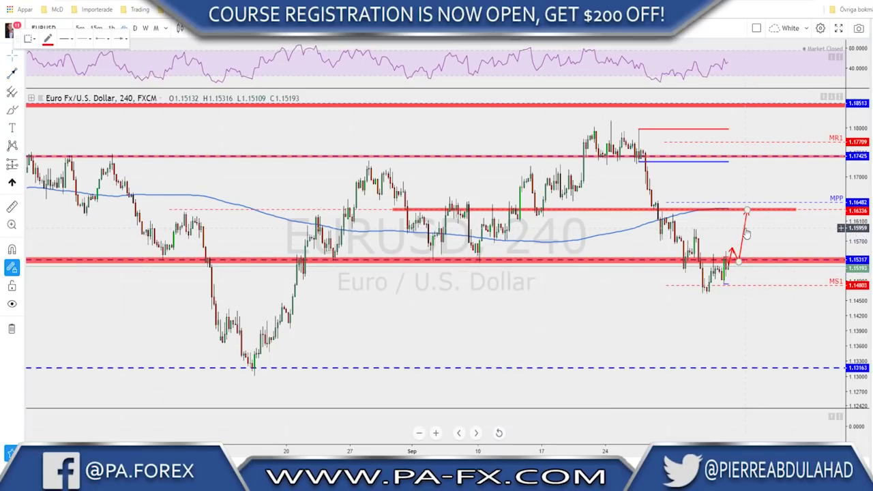
pyautogui.press('Escape')
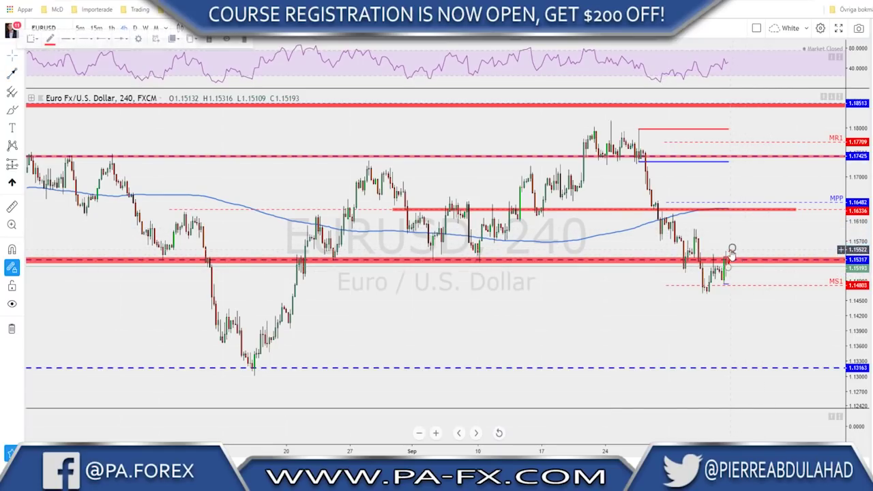
# Draw connected red arrows on 4-hour EURUSD from about 1.15178 down to 1.14412, up to 1.14795 at MS1, and down to 1.13154.
pyautogui.scroll(-2, 742, 240)
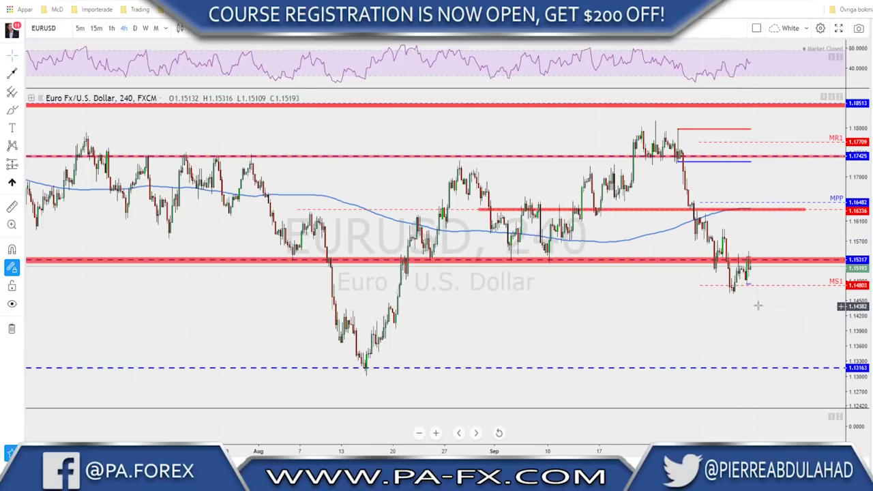
pyautogui.scroll(1, 730, 302)
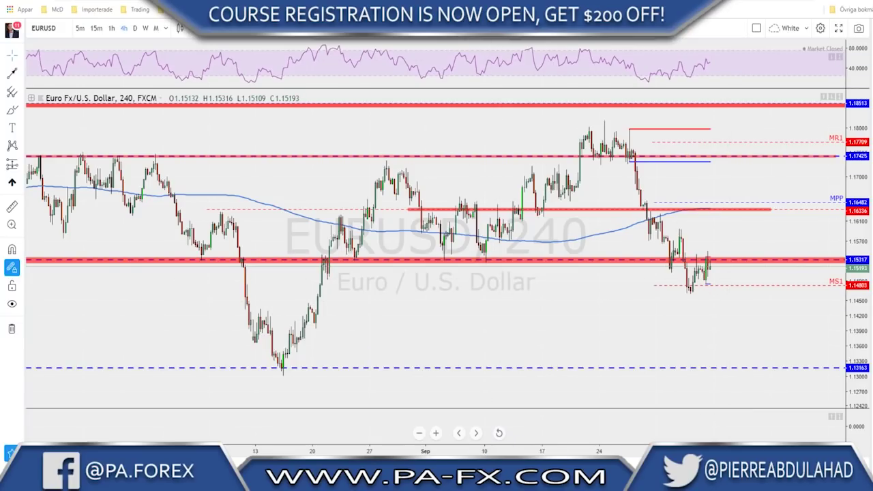
pyautogui.click(494, 32)
pyautogui.click(712, 266)
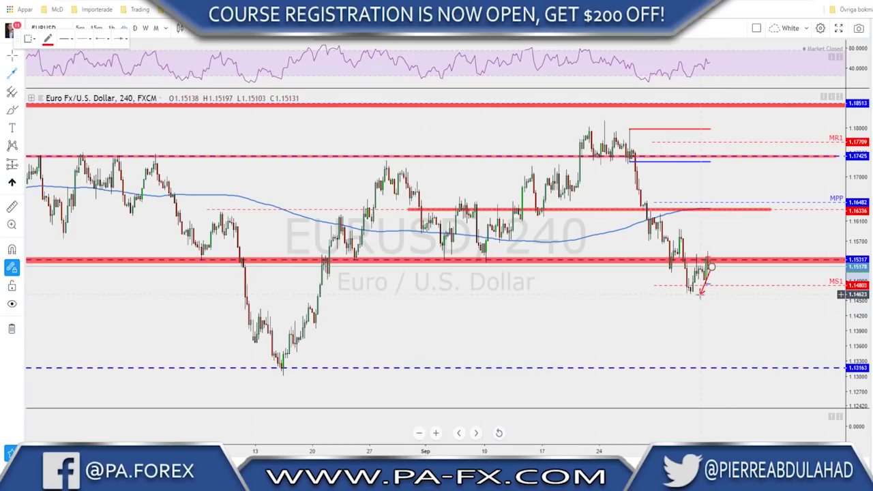
pyautogui.click(729, 305)
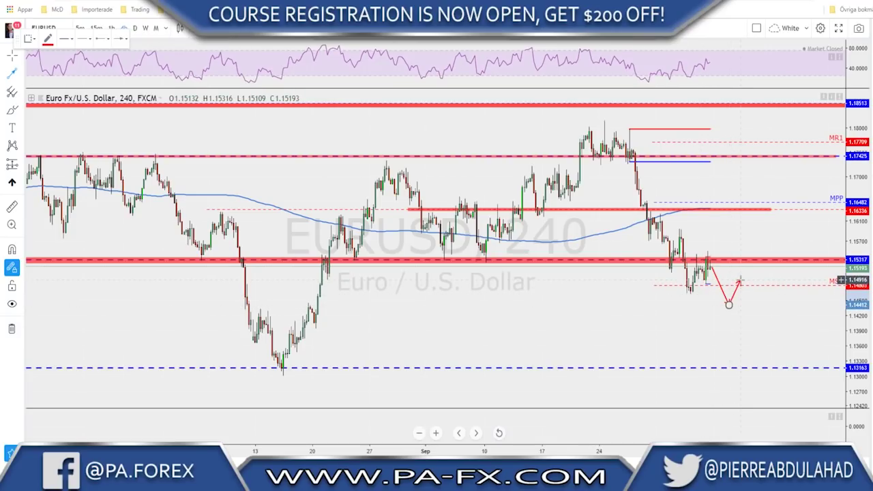
pyautogui.click(738, 287)
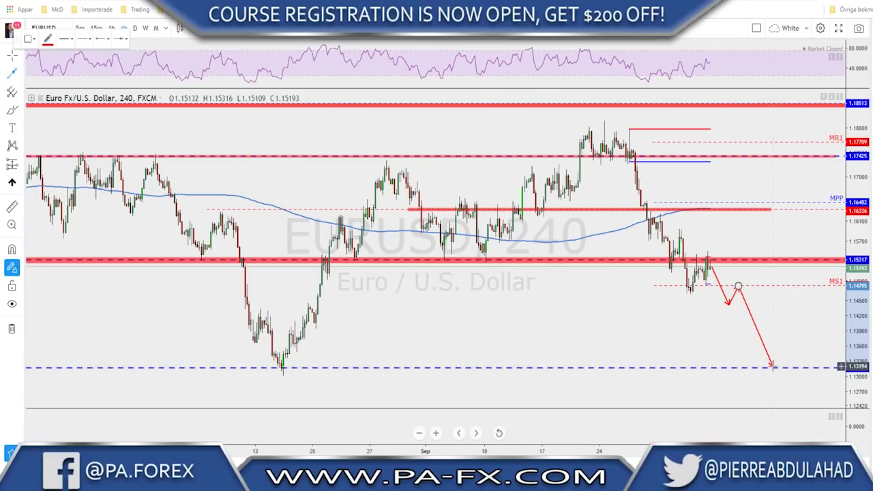
pyautogui.click(772, 365)
pyautogui.scroll(-2, 737, 349)
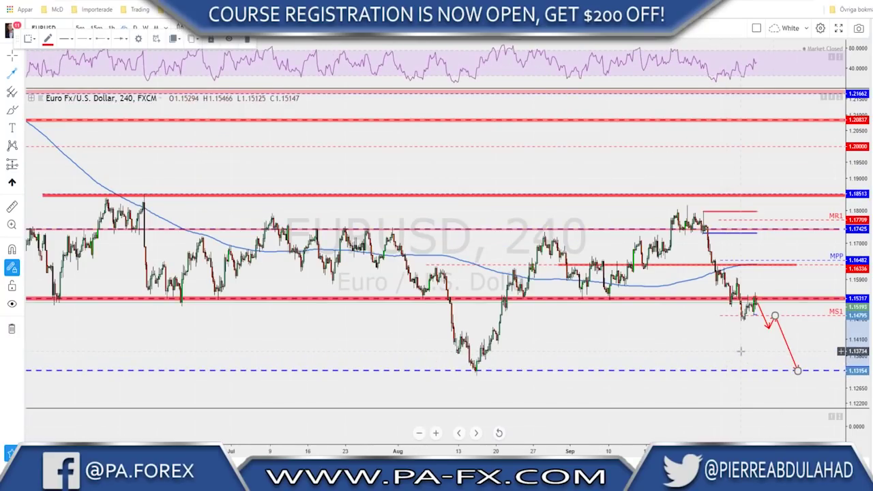
pyautogui.scroll(2, 495, 361)
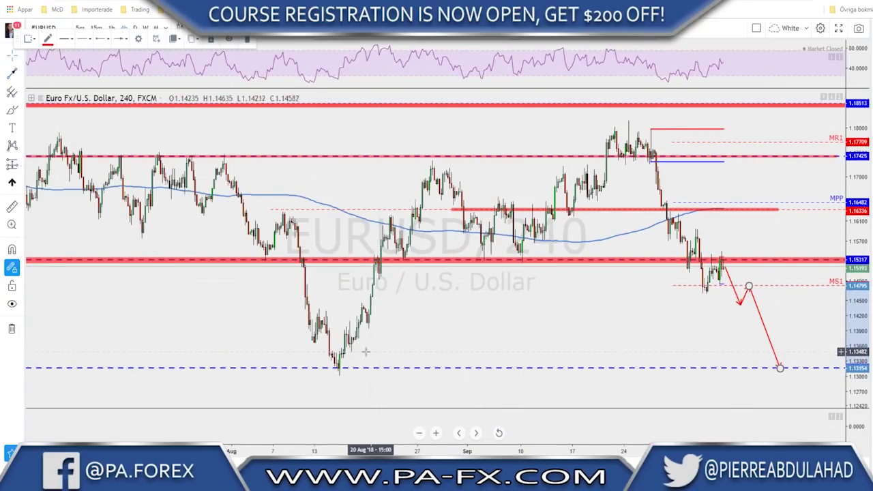
pyautogui.scroll(-2, 341, 374)
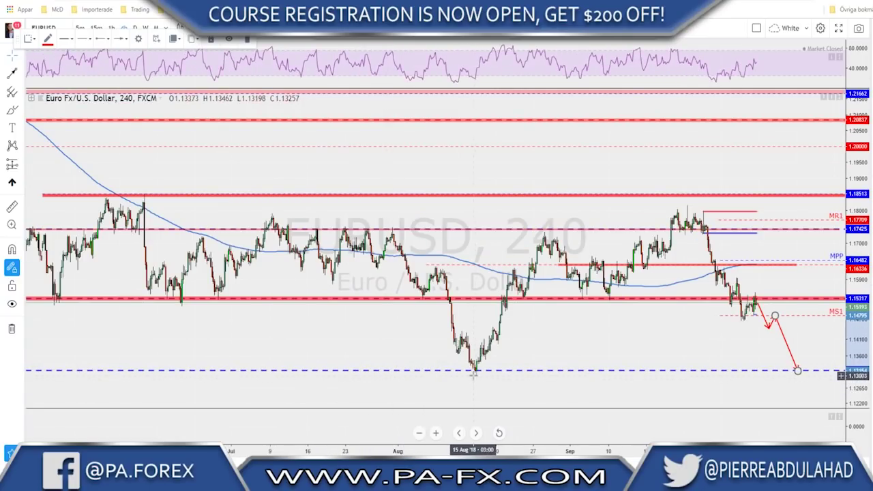
pyautogui.scroll(2, 485, 377)
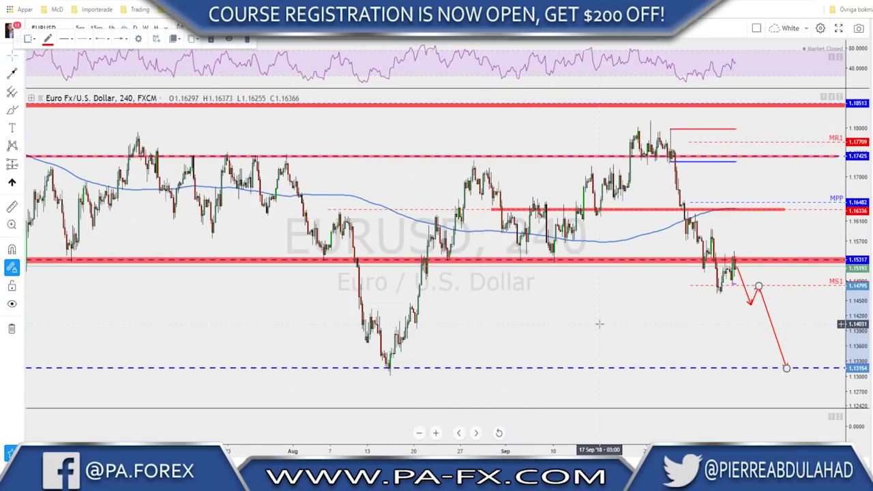
# Bring up the GBPUSD chart on the daily timeframe and examine recent price against the BOE levels and the descending red trendline.
pyautogui.press('Down')
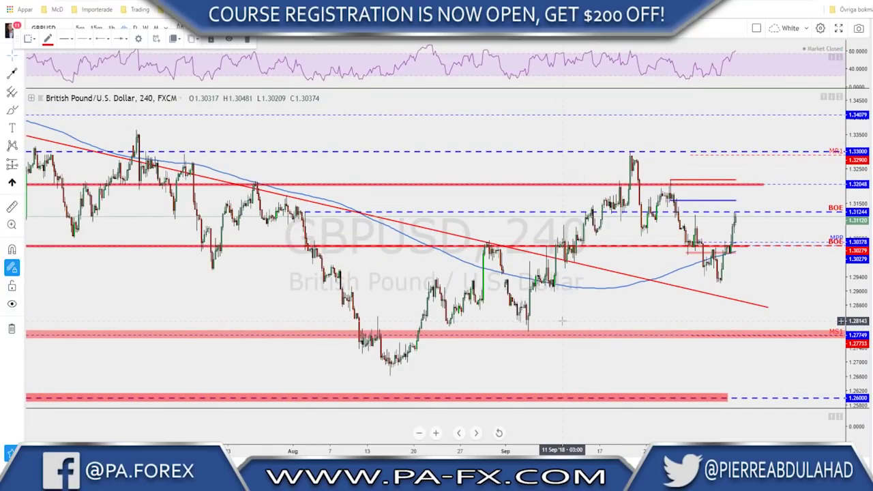
pyautogui.scroll(1, 519, 304)
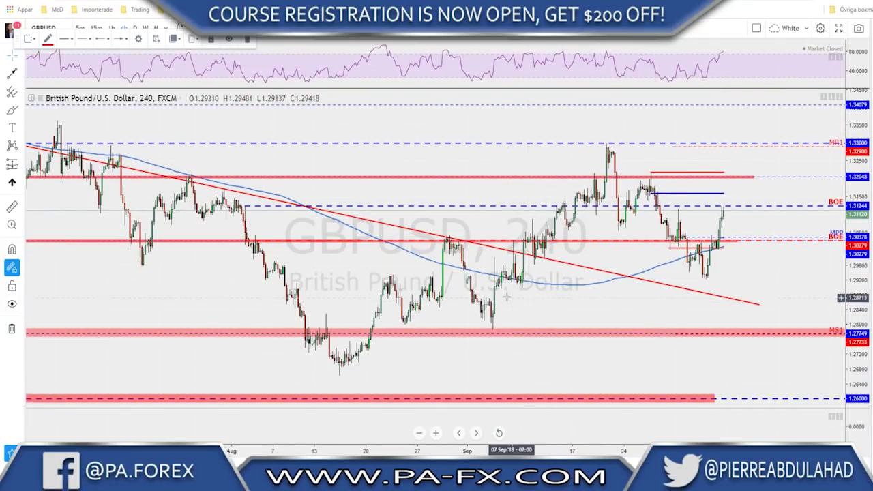
pyautogui.click(135, 30)
pyautogui.scroll(-3, 700, 325)
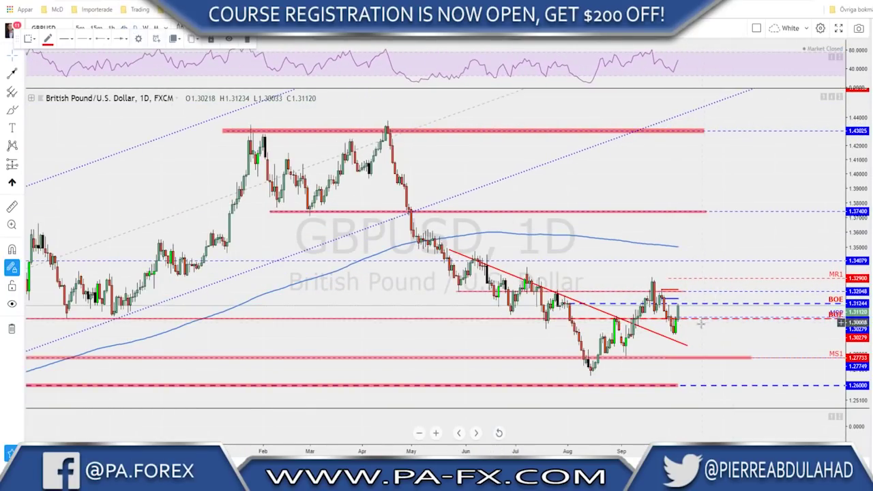
pyautogui.moveTo(698, 329); pyautogui.dragTo(680, 328)
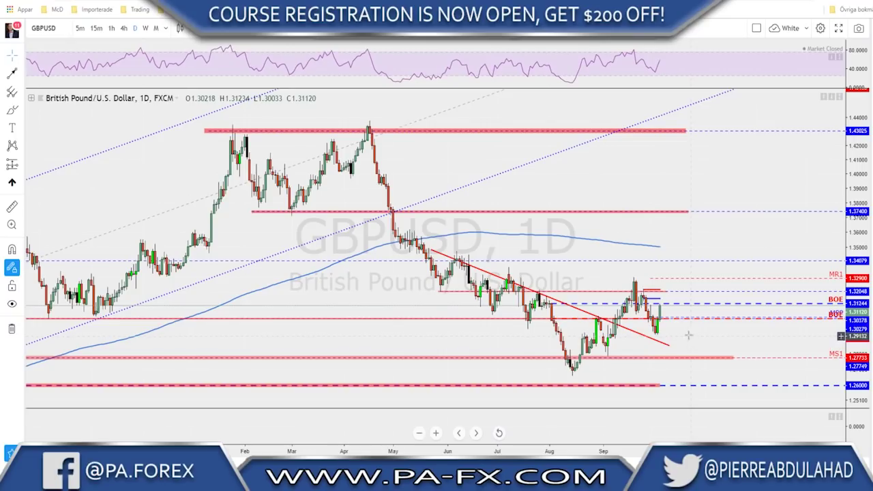
pyautogui.scroll(3, 673, 330)
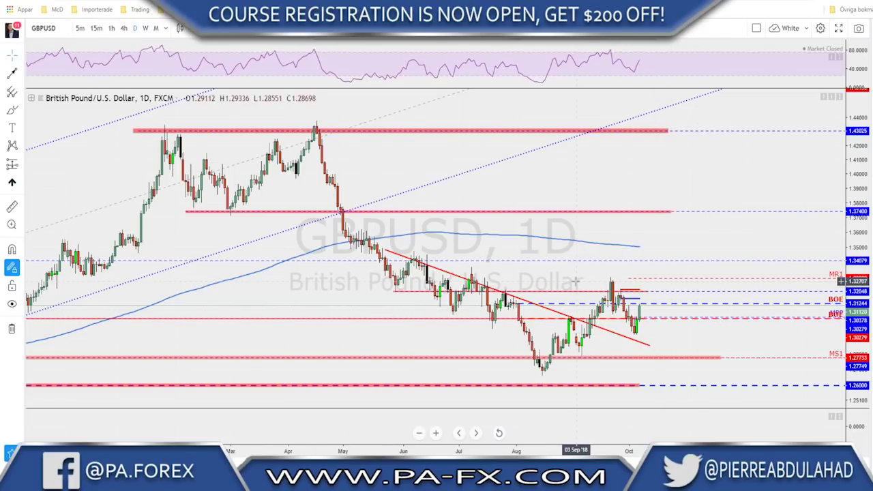
pyautogui.scroll(2, 635, 333)
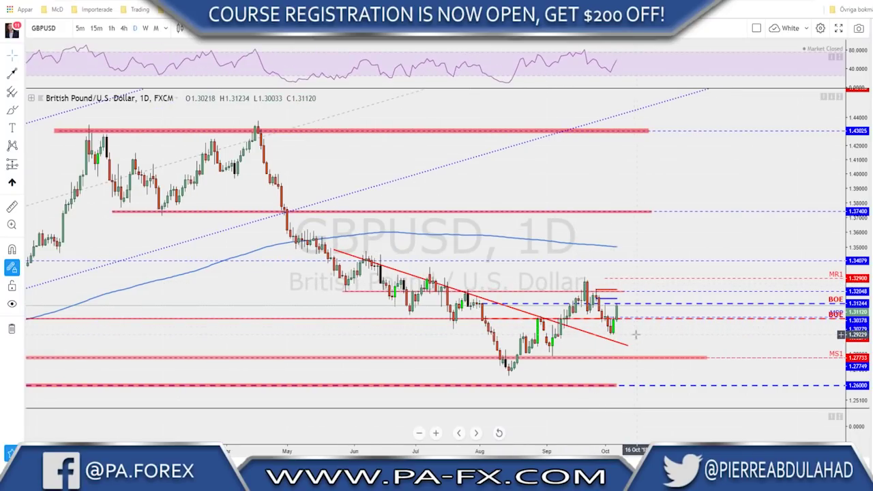
pyautogui.moveTo(635, 335); pyautogui.dragTo(680, 328)
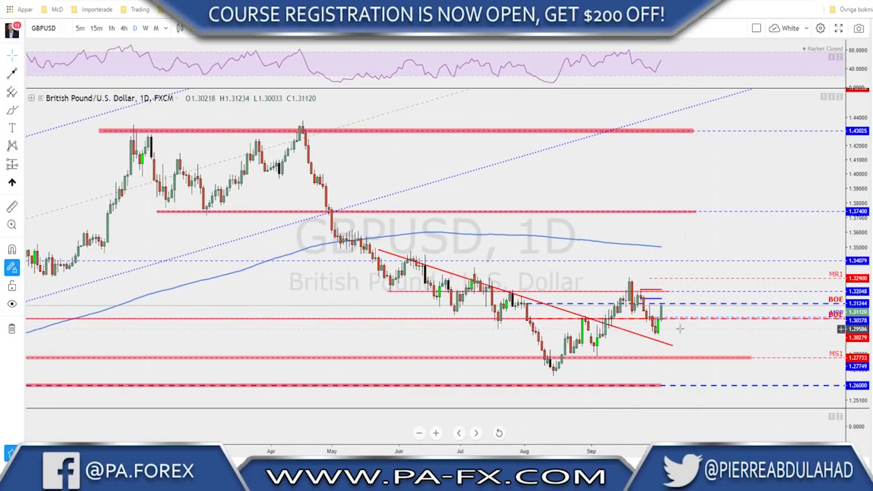
# Check GBPUSD on the 4-hour timeframe, and return to the daily one to examine the latest candles around the 1.30279 and 1.31244 levels.
pyautogui.click(124, 30)
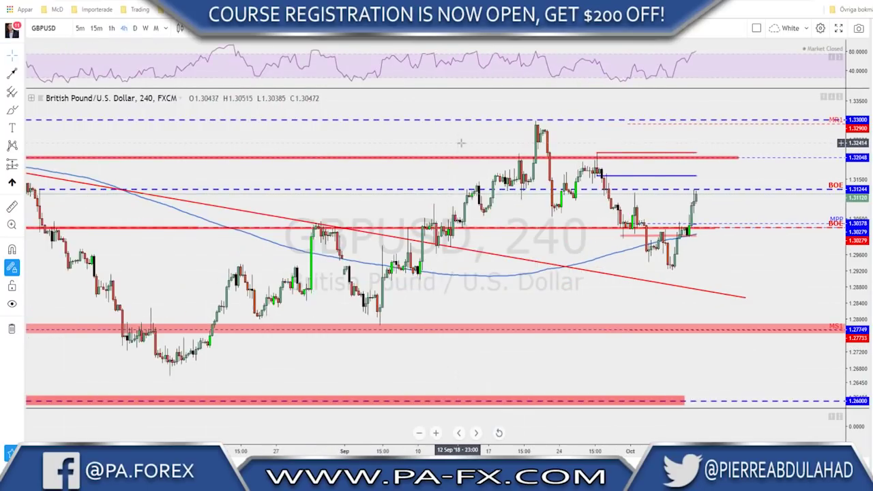
pyautogui.click(135, 28)
pyautogui.scroll(2, 628, 289)
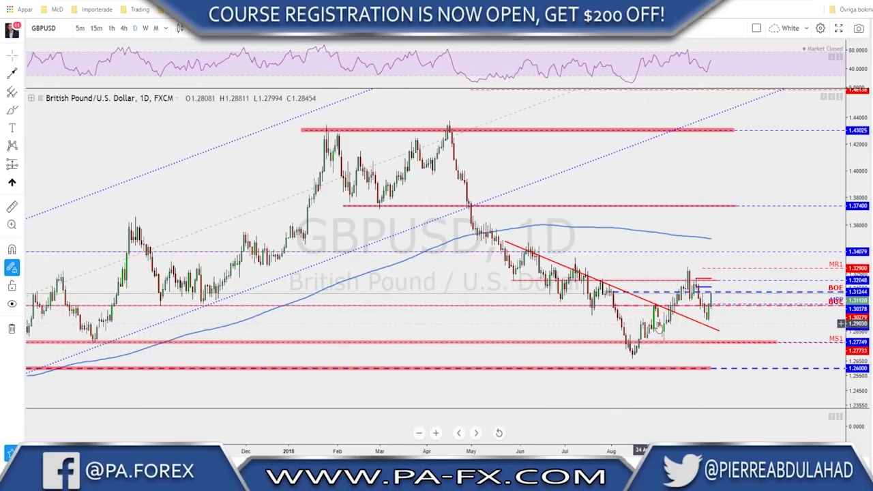
pyautogui.scroll(2, 691, 308)
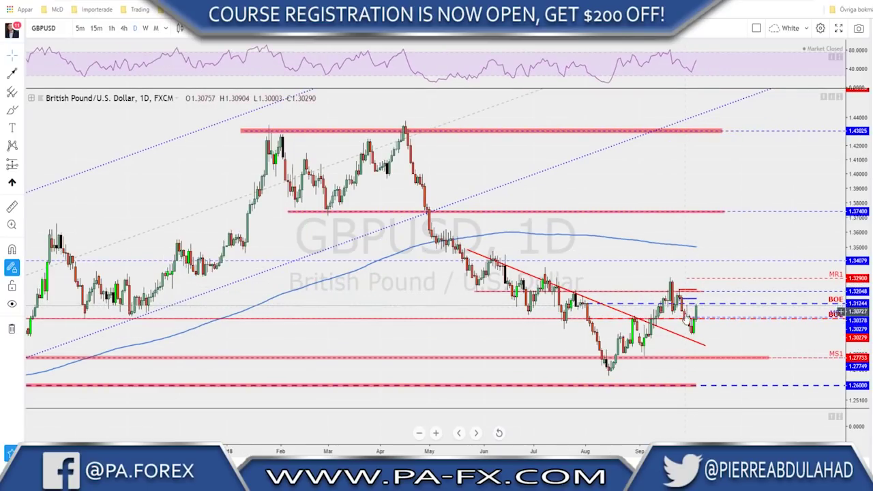
pyautogui.scroll(-1, 687, 315)
pyautogui.scroll(1, 703, 309)
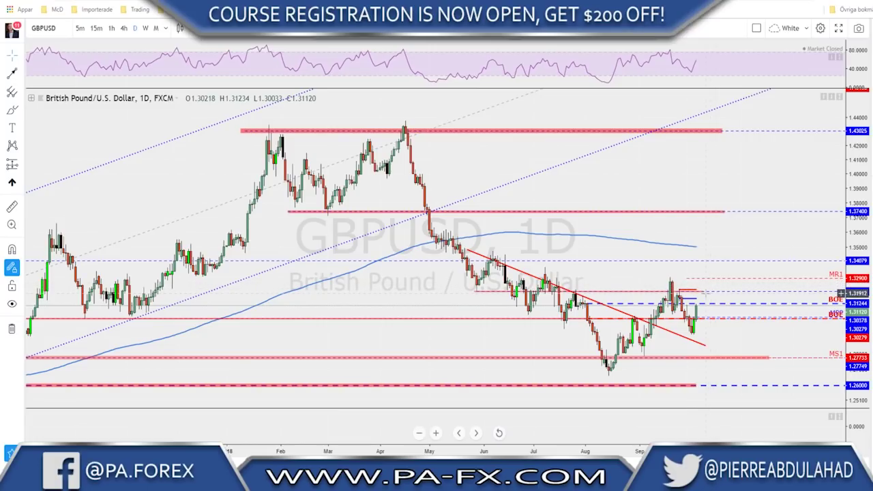
pyautogui.scroll(-1, 706, 298)
pyautogui.scroll(1, 706, 298)
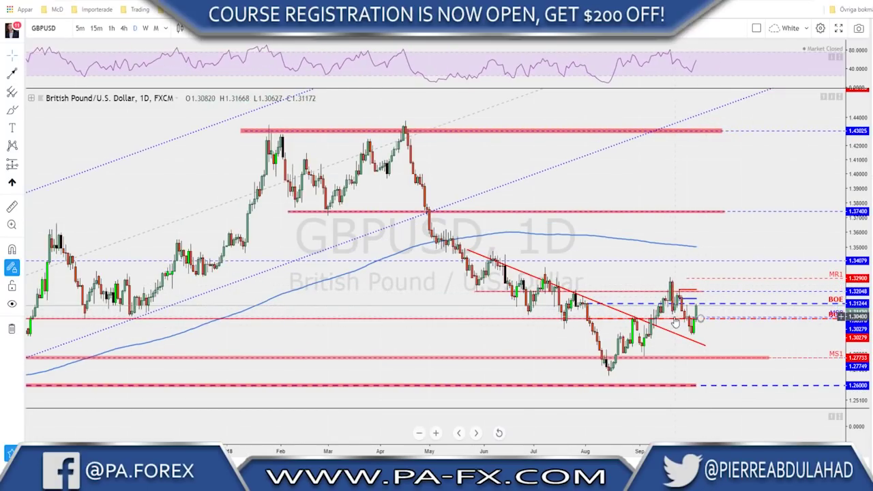
pyautogui.scroll(1, 680, 324)
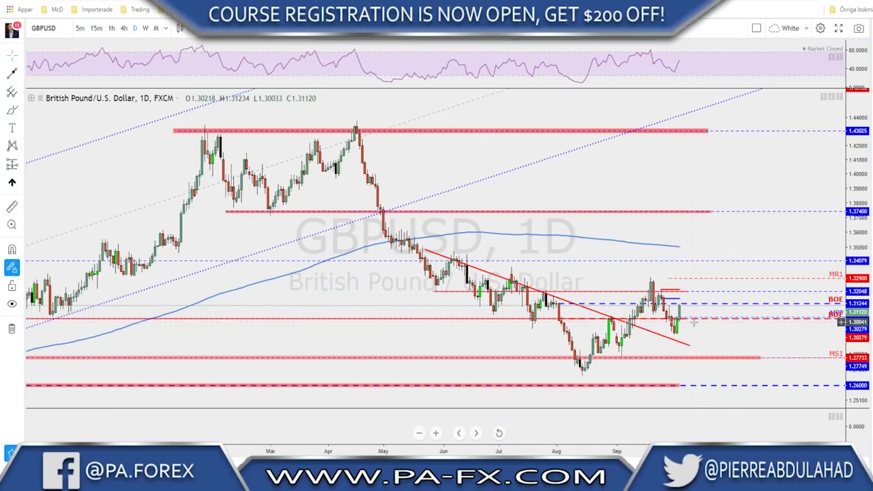
pyautogui.scroll(-2, 501, 201)
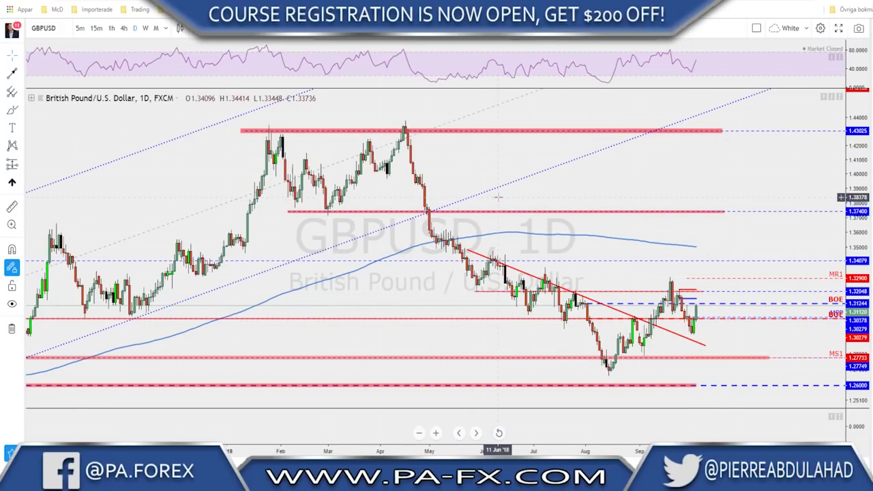
# Examine the longer daily GBPUSD history against the rising blue channel and the descending red trendline.
pyautogui.scroll(-3, 507, 213)
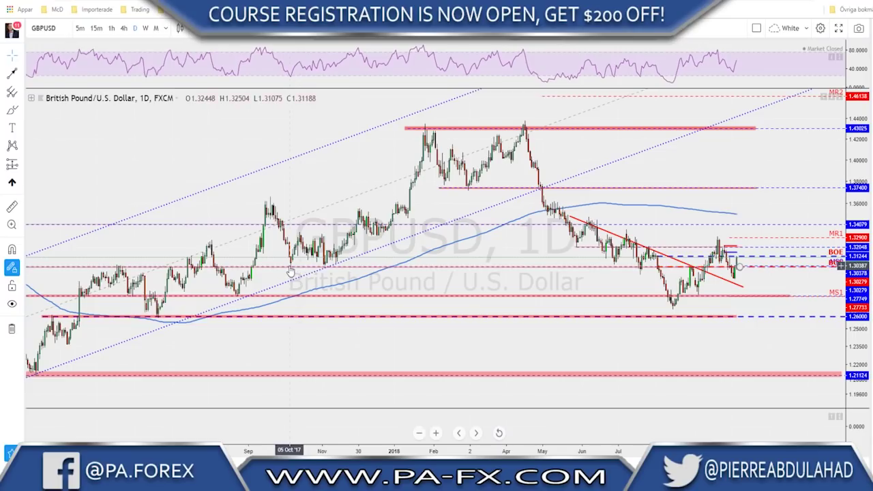
pyautogui.scroll(-3, 294, 266)
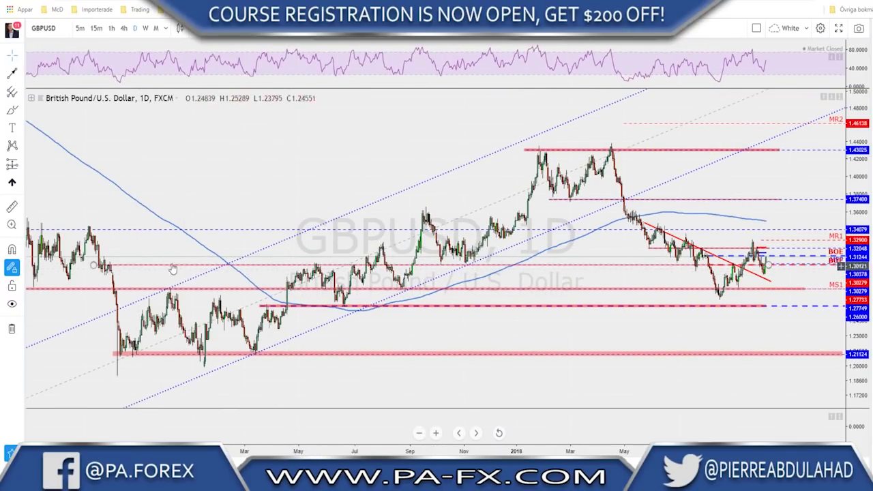
pyautogui.scroll(2, 454, 273)
pyautogui.scroll(2, 454, 273)
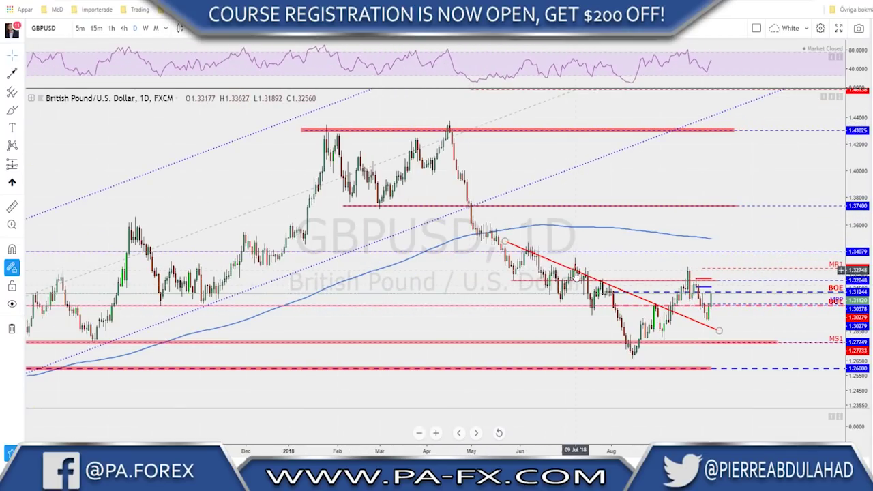
# On 4-hour GBPUSD, draw a red arrow from about 1.31113 down to 1.30296 at BOE and try another up to about 1.32025.
pyautogui.click(123, 28)
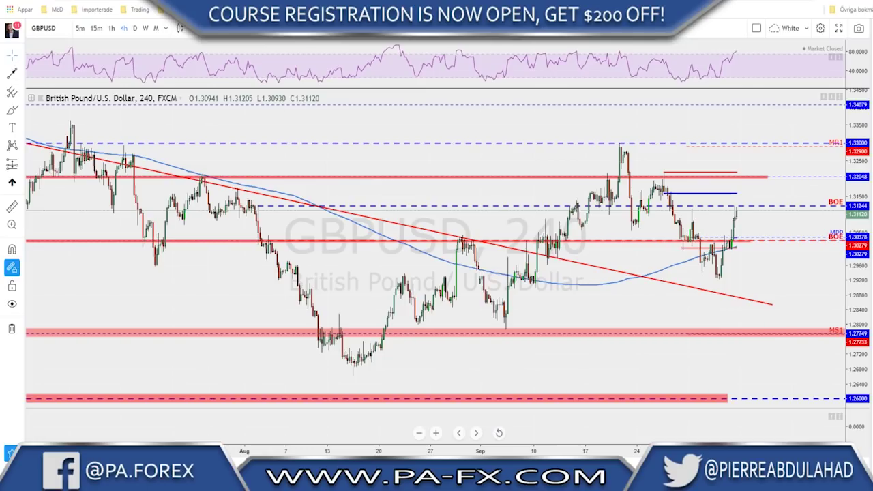
pyautogui.click(12, 73)
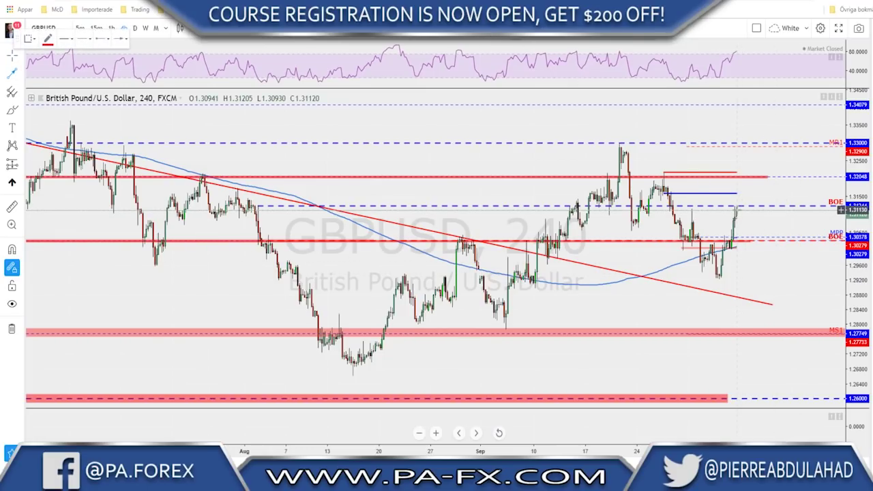
pyautogui.click(737, 210)
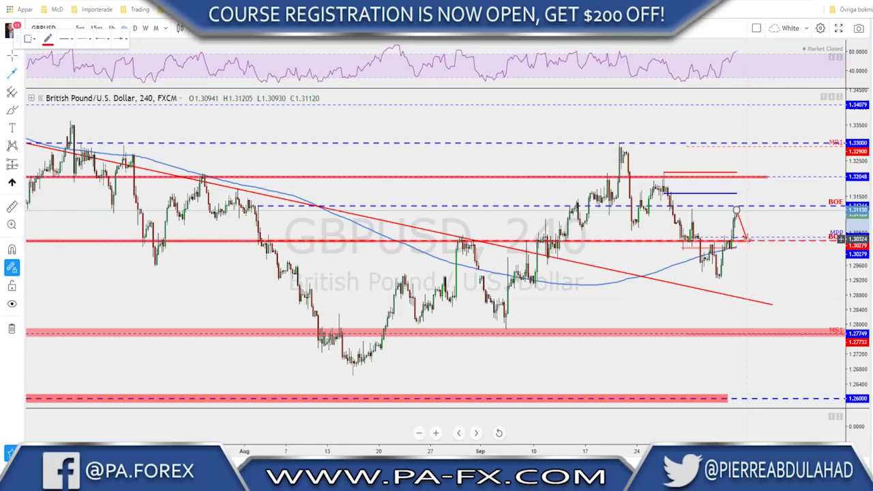
pyautogui.click(748, 239)
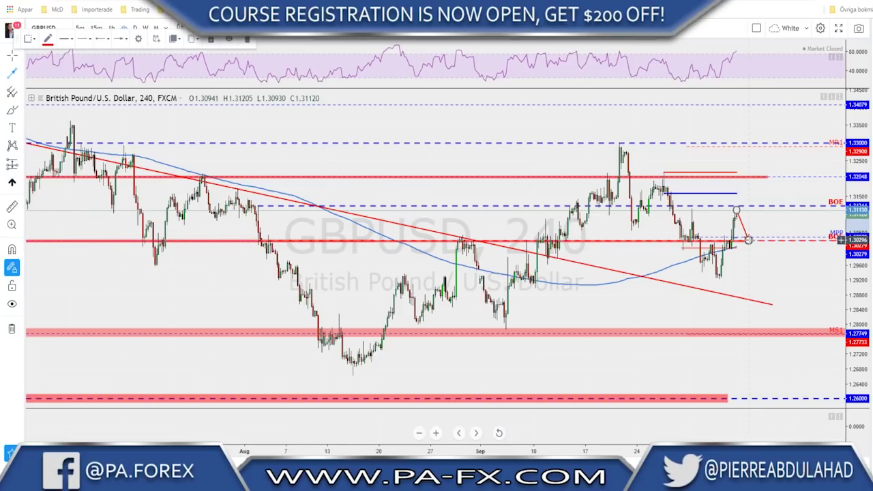
pyautogui.click(748, 241)
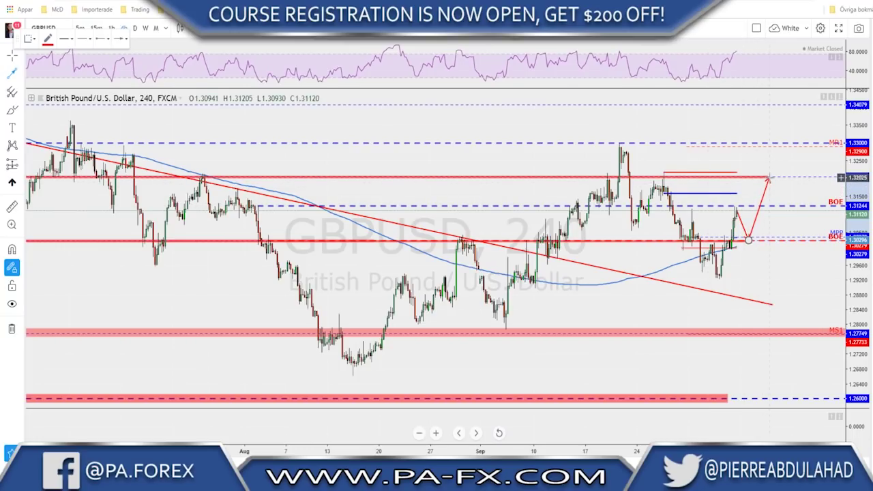
pyautogui.press('Escape')
# Extend the red arrow's end to about 1.2985, and add connected arrows up to about 1.304 at MPP and down to 1.2896.
pyautogui.moveTo(753, 241)
pyautogui.mouseDown()
pyautogui.moveTo(754, 253)
pyautogui.moveTo(753, 241)
pyautogui.moveTo(737, 241)
pyautogui.moveTo(815, 242)
pyautogui.moveTo(755, 255)
pyautogui.mouseUp()
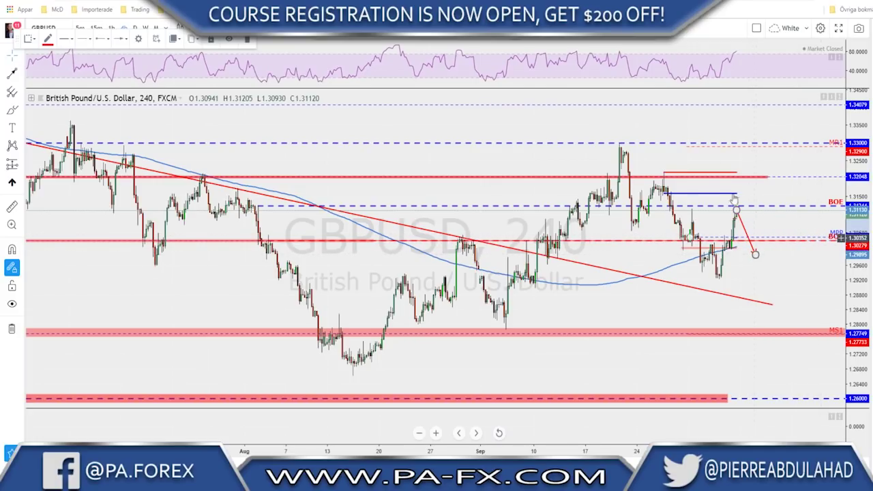
pyautogui.click(490, 36)
pyautogui.click(756, 255)
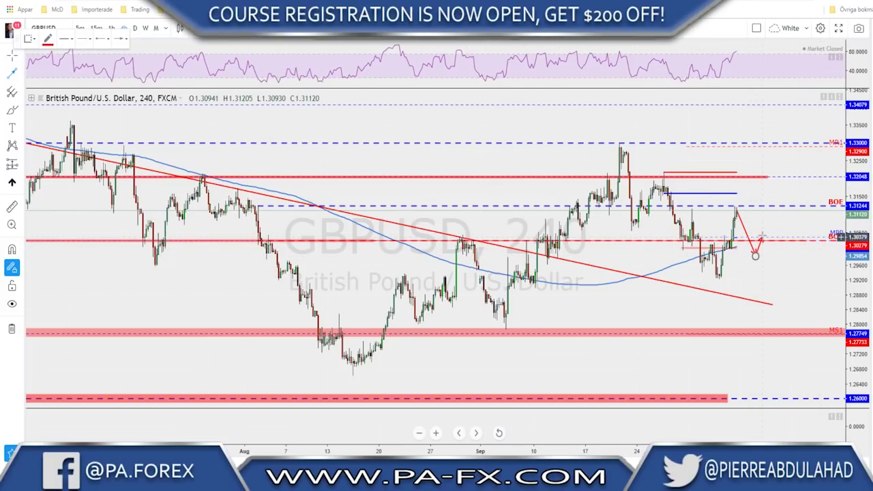
pyautogui.click(761, 236)
pyautogui.click(762, 235)
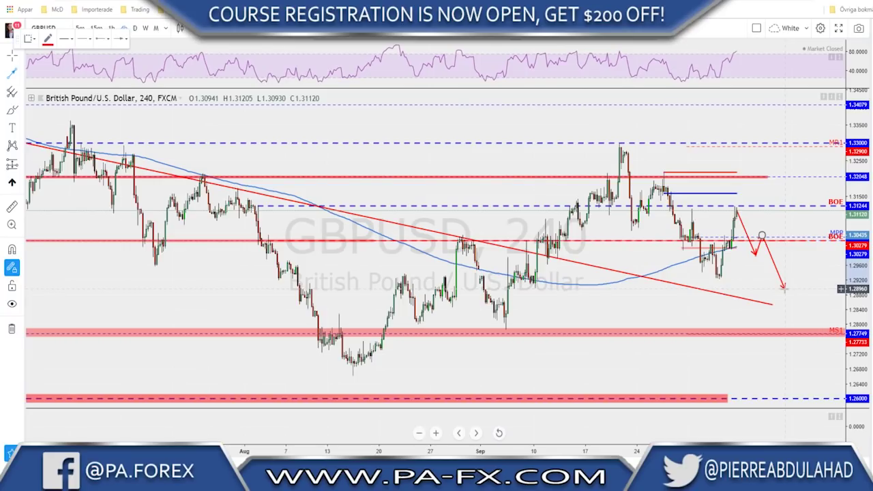
pyautogui.click(784, 289)
pyautogui.click(764, 279)
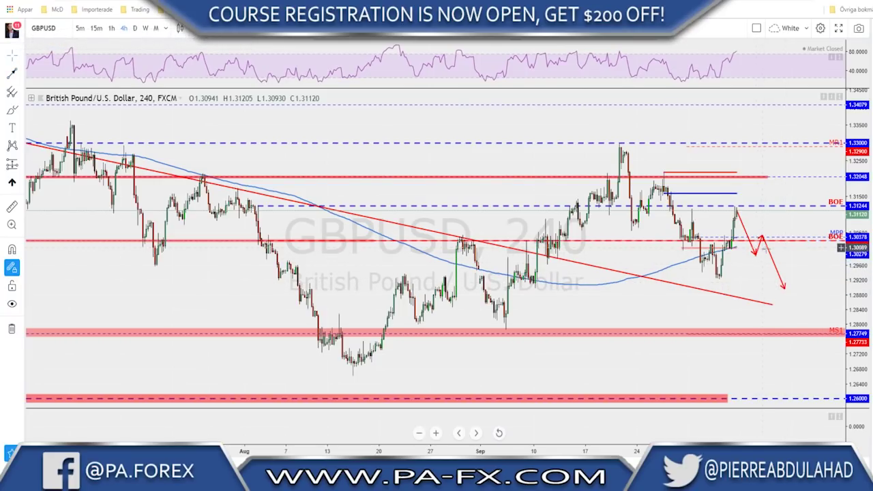
# Delete the three connected red arrows projecting the GBPUSD decline.
pyautogui.click(769, 252)
pyautogui.press('Delete')
pyautogui.click(759, 252)
pyautogui.press('Delete')
pyautogui.click(755, 254)
pyautogui.press('Delete')
# Draw a blue trendline on the oscillator across its two latest peaks, from about 65.4 to 82.4.
pyautogui.scroll(-1, 754, 255)
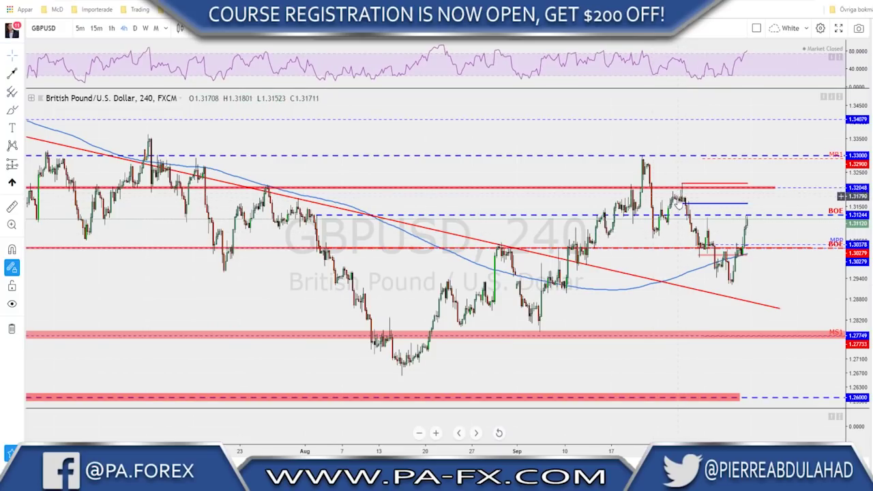
pyautogui.hotkey('alt', 't')
pyautogui.click(672, 58)
pyautogui.click(755, 49)
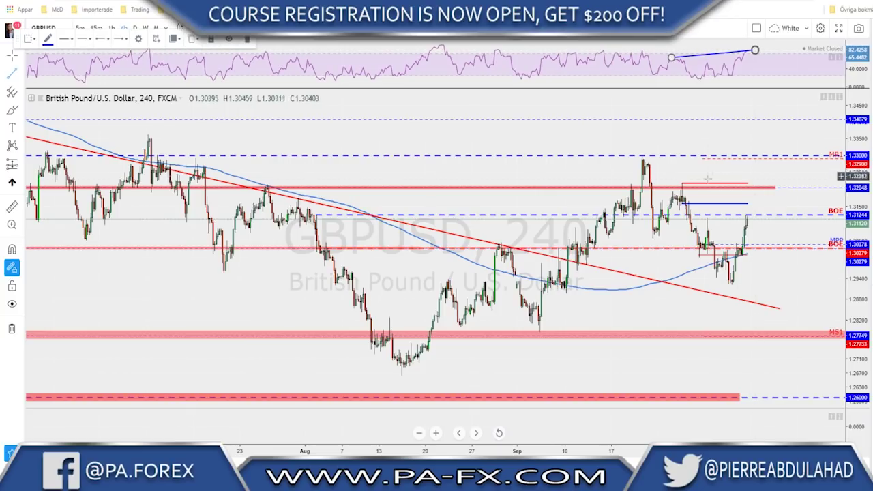
# Try a matching price trendline from about 1.32146 down to the latest candle, and delete the blue oscillator trendline.
pyautogui.hotkey('alt', 't')
pyautogui.click(680, 184)
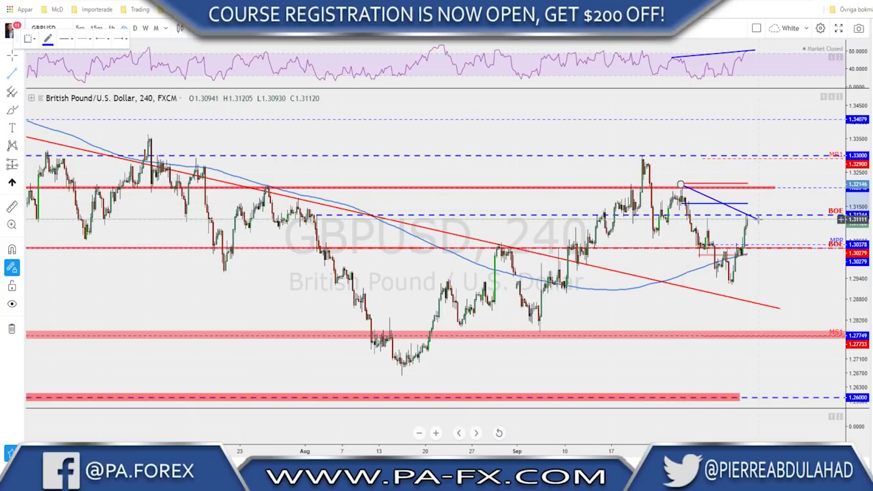
pyautogui.press('Escape')
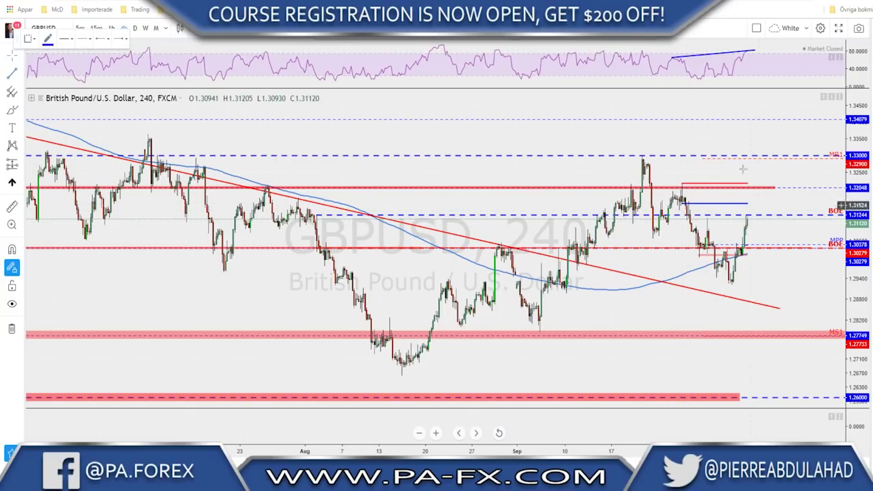
pyautogui.click(706, 56)
pyautogui.press('Delete')
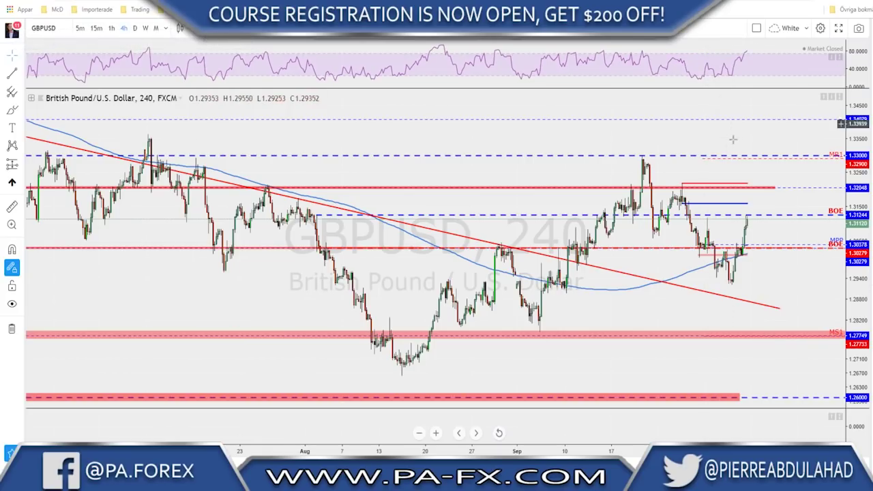
# Draw a short red arrow from about 1.30960 up to 1.31275 at BOE, and try a connected one down to about 1.30245.
pyautogui.scroll(-2, 730, 147)
pyautogui.scroll(2, 729, 155)
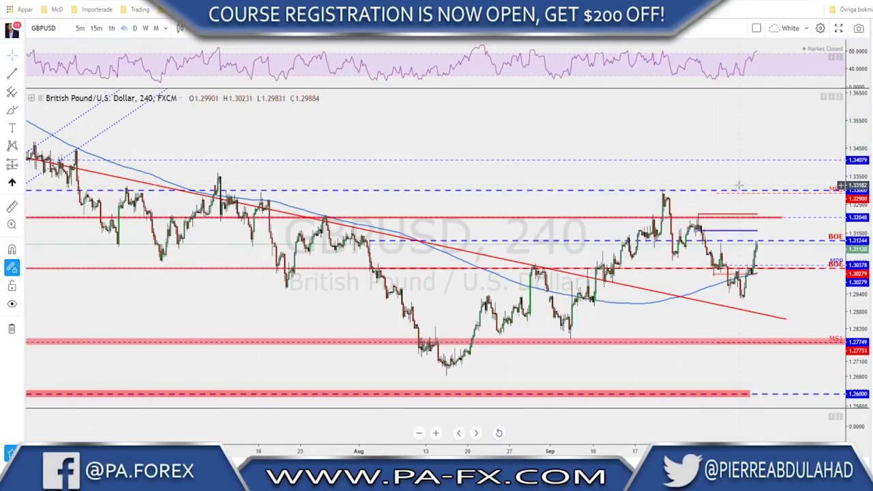
pyautogui.scroll(1, 728, 251)
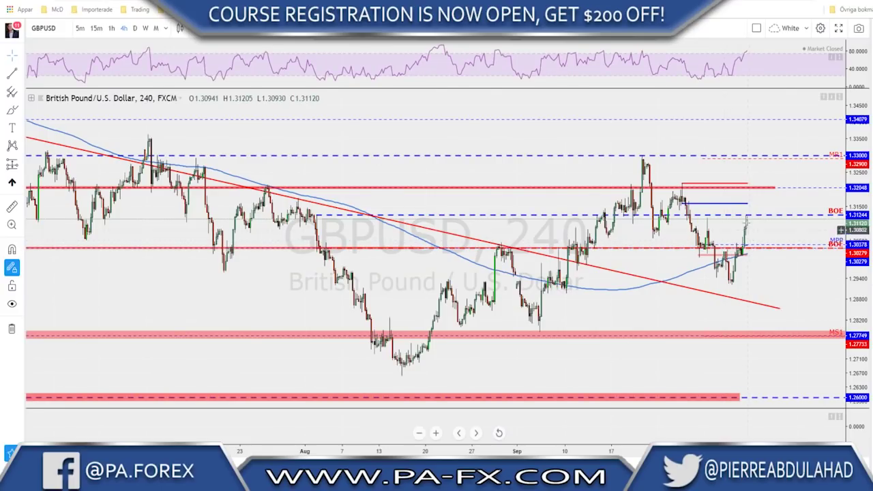
pyautogui.scroll(-1, 742, 223)
pyautogui.scroll(1, 742, 223)
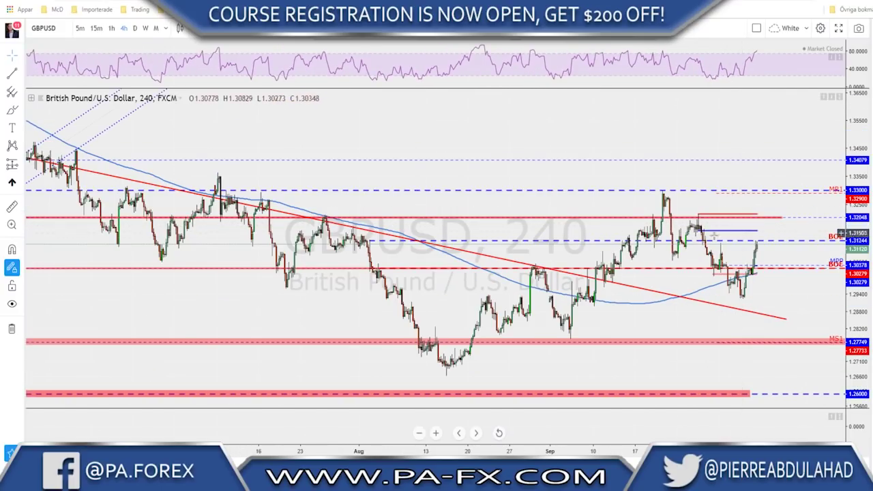
pyautogui.click(755, 248)
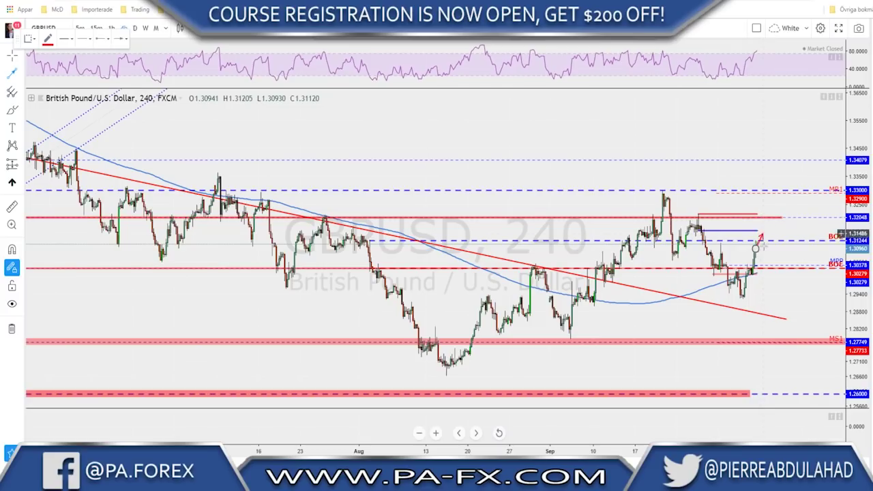
pyautogui.click(761, 240)
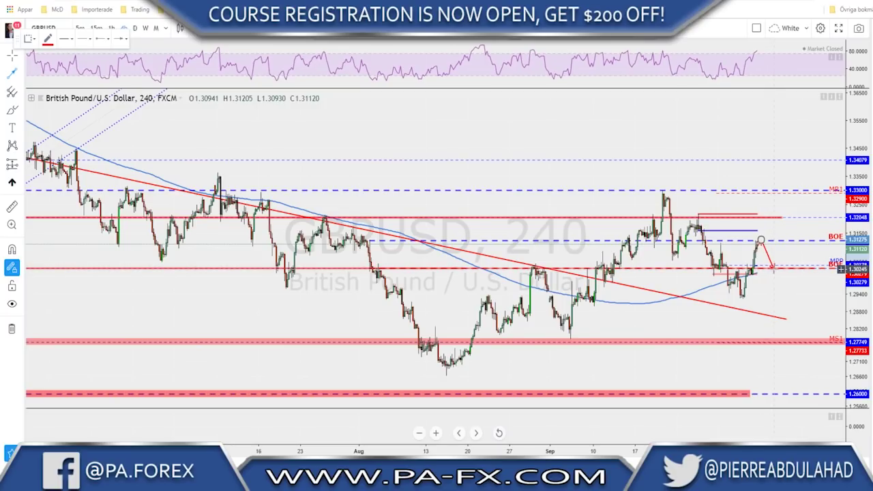
pyautogui.press('Escape')
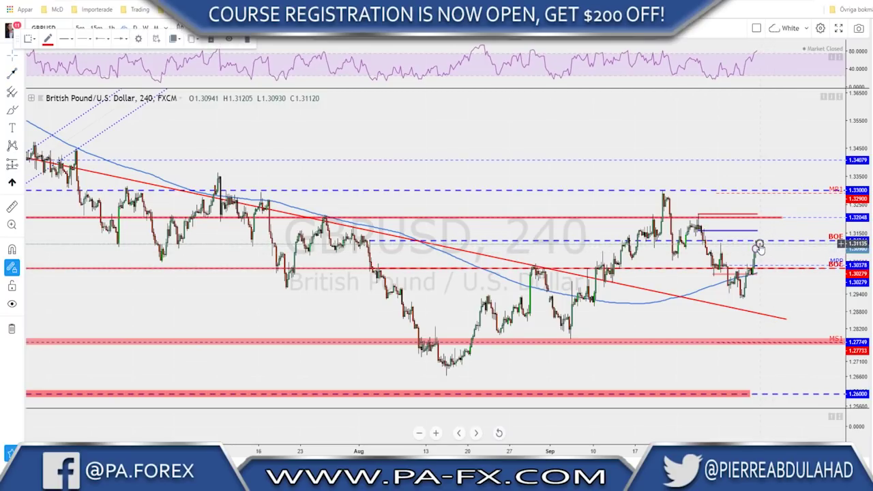
# Bring up the USDJPY chart on the 4-hour timeframe and examine price leaving the rising blue channel.
pyautogui.press('Down')
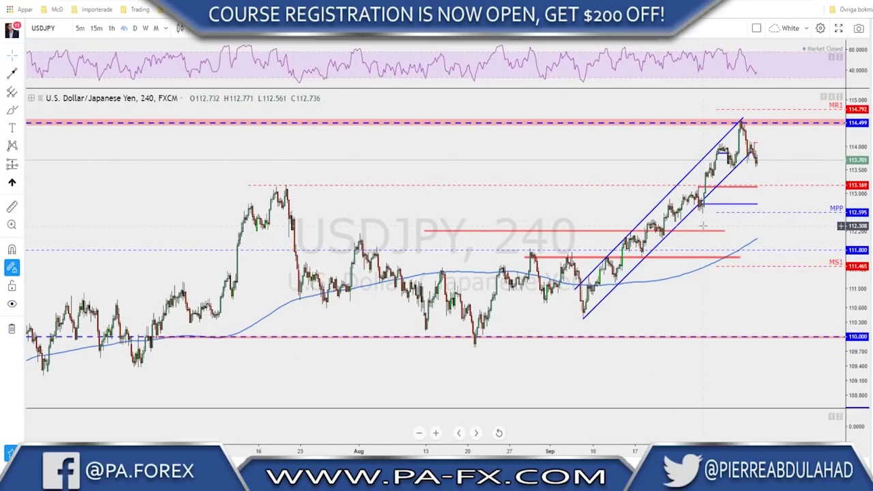
pyautogui.scroll(1, 705, 208)
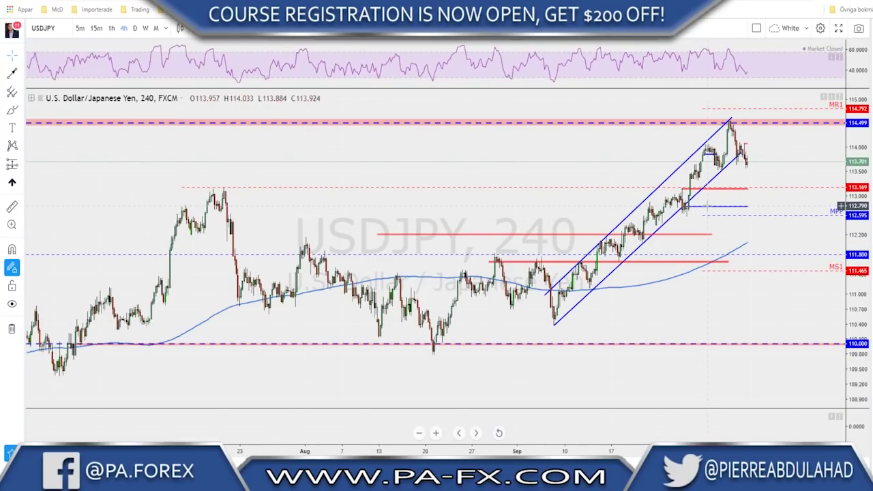
pyautogui.scroll(2, 727, 189)
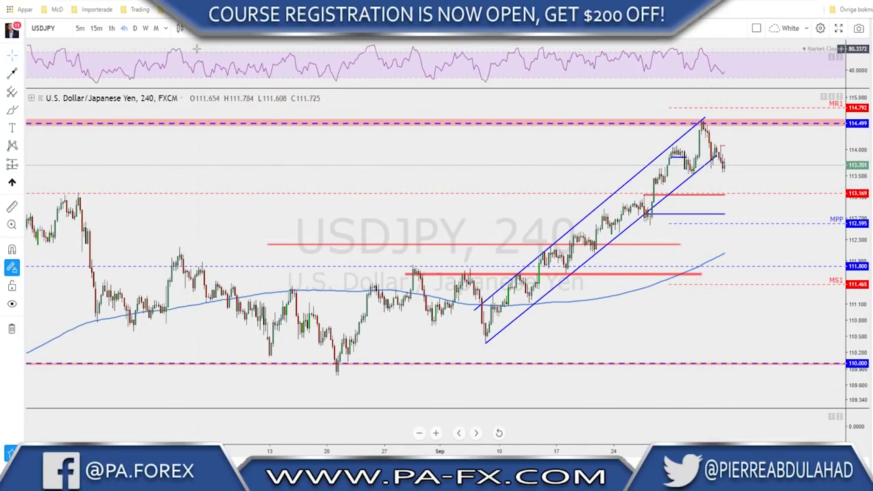
# Examine USDJPY on the daily timeframe, comparing the earlier highs and latest candles with the red zone at 114.499.
pyautogui.click(134, 28)
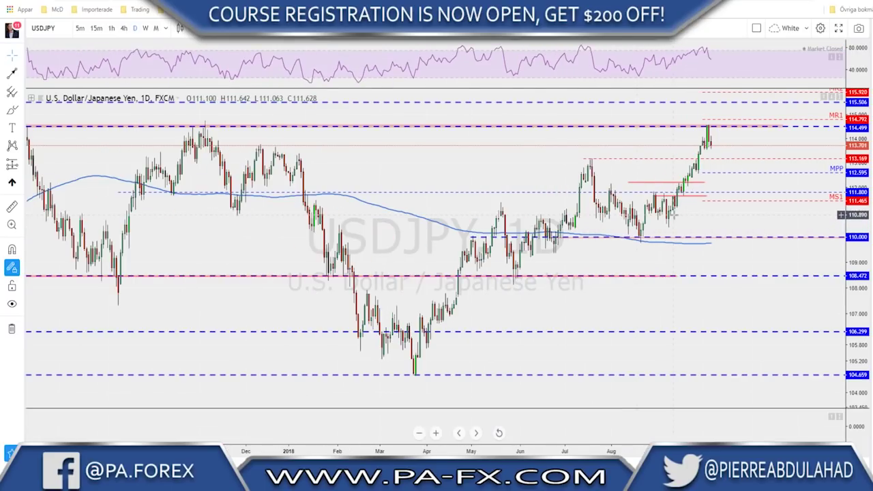
pyautogui.scroll(-3, 675, 215)
pyautogui.scroll(1, 600, 211)
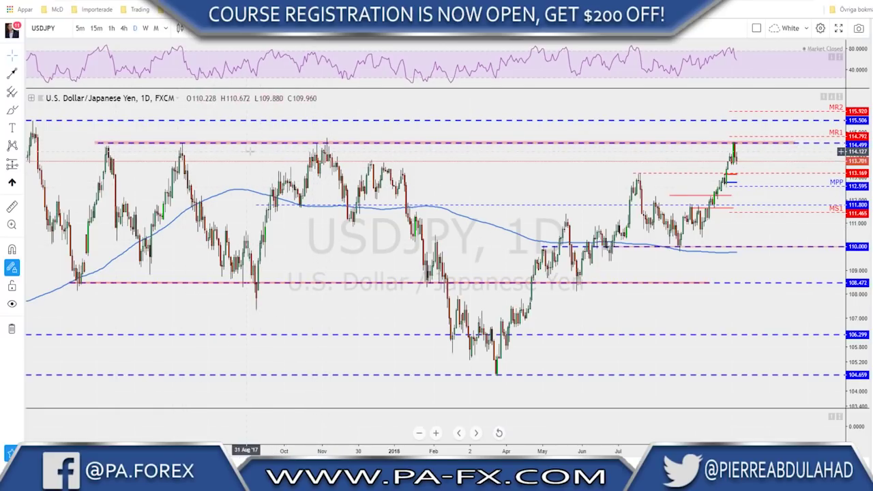
pyautogui.scroll(4, 504, 176)
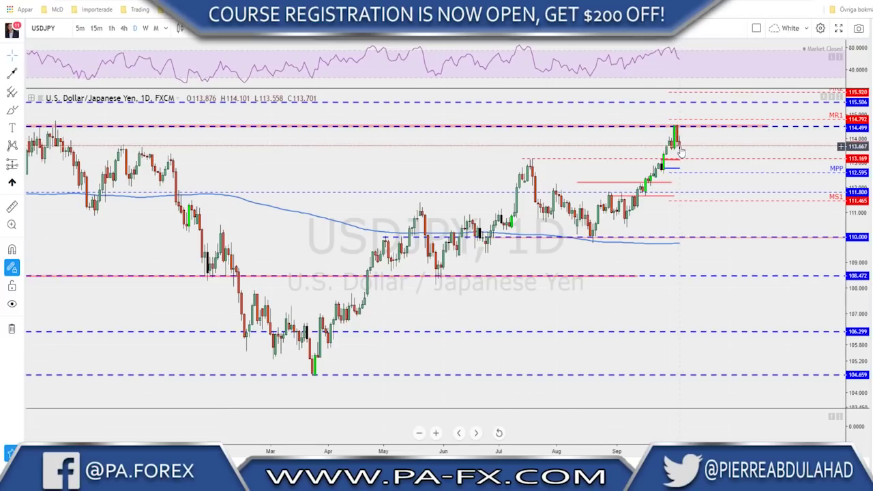
pyautogui.scroll(-2, 680, 152)
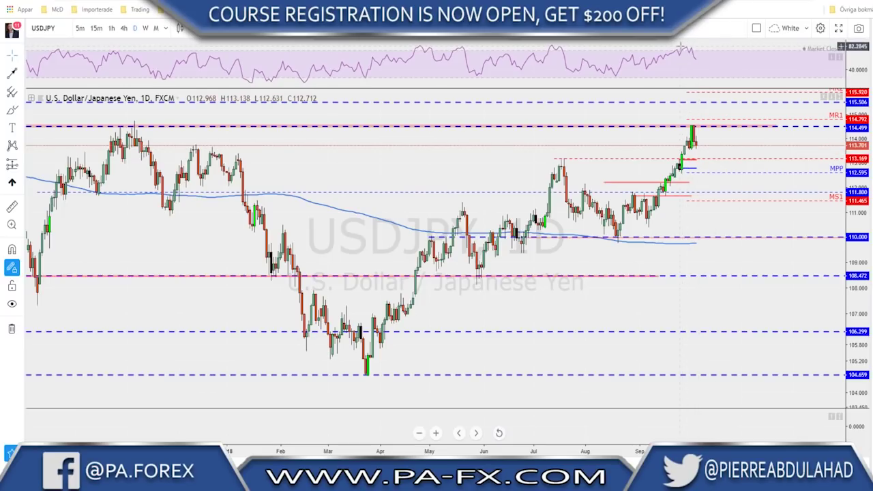
# On 4-hour USDJPY, draw a thin red rectangle zone at about 113.52 from 28 September 2018 to beyond the latest candle.
pyautogui.click(124, 28)
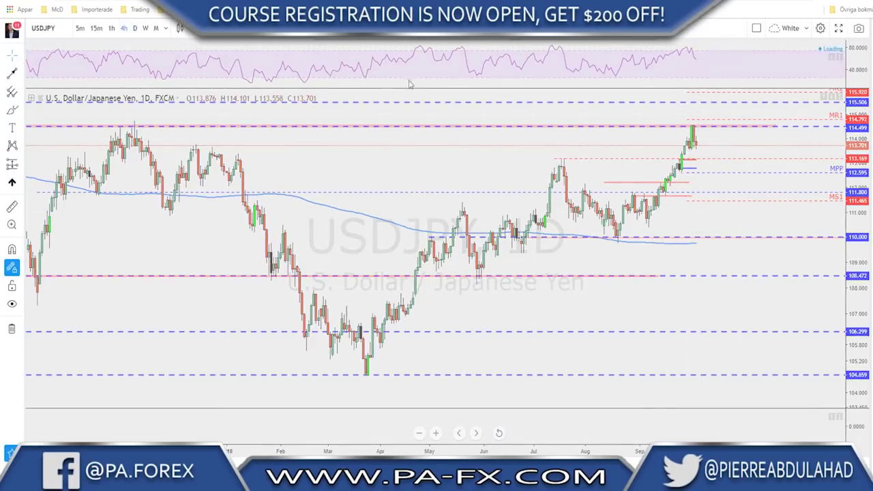
pyautogui.scroll(1, 712, 179)
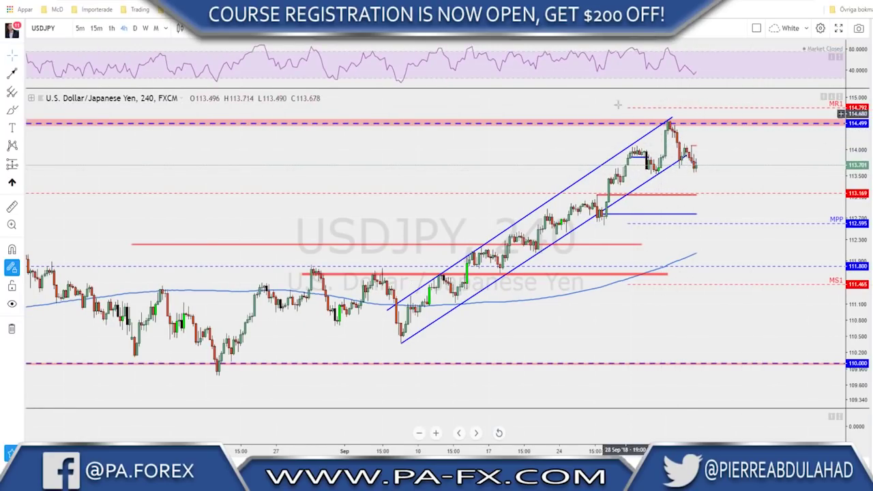
pyautogui.click(512, 31)
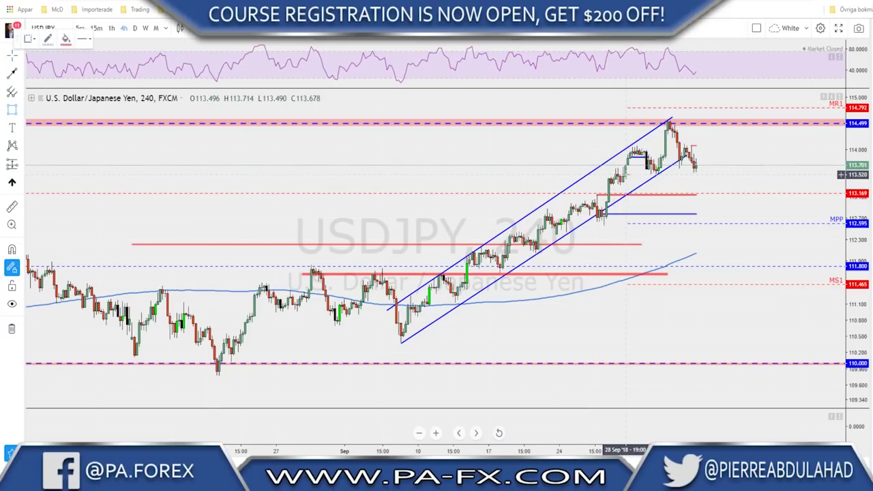
pyautogui.moveTo(626, 173); pyautogui.dragTo(767, 175)
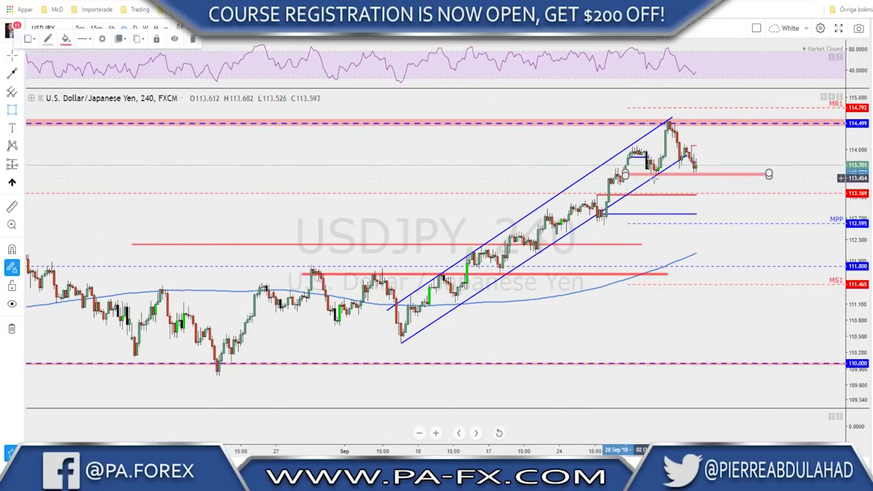
# On 4-hour USDJPY, draw connected red arrows from the latest candle dipping below the thin red zone, rebounding to about 113.625 and falling to about 112.60.
pyautogui.hotkey('alt', 't')
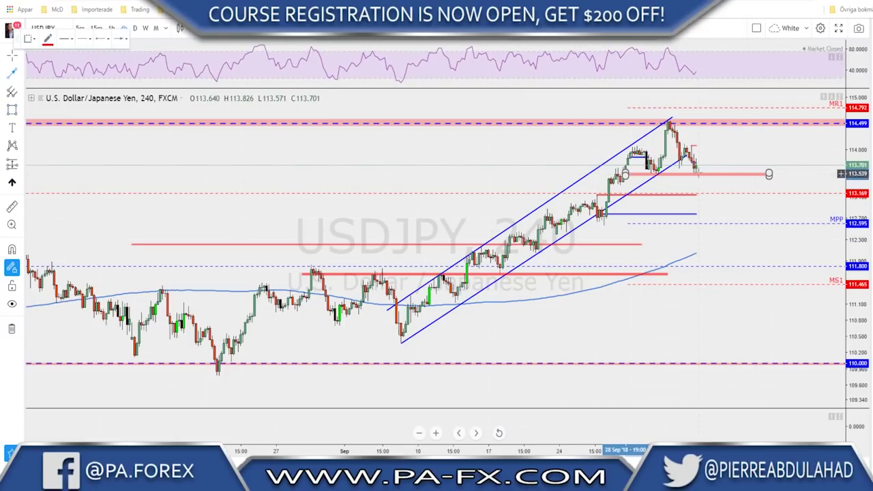
pyautogui.click(696, 164)
pyautogui.click(703, 185)
pyautogui.click(702, 186)
pyautogui.moveTo(712, 170); pyautogui.dragTo(742, 224)
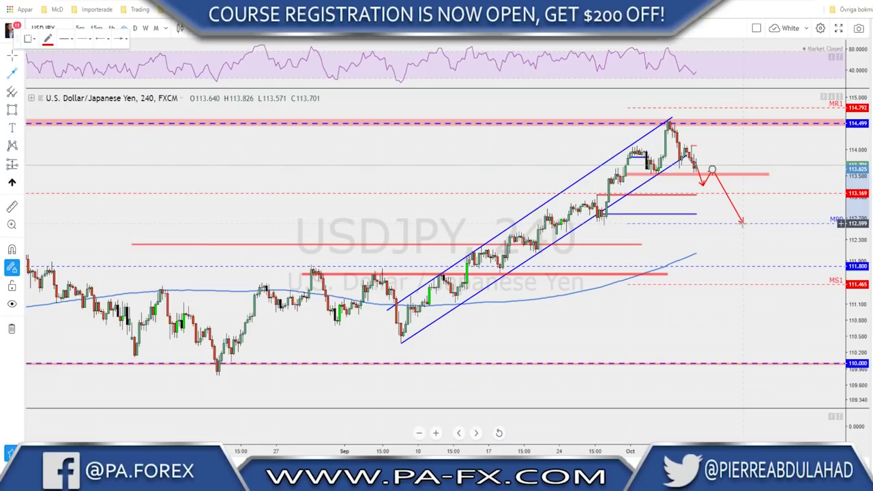
pyautogui.moveTo(742, 223); pyautogui.dragTo(743, 223)
pyautogui.click(722, 232)
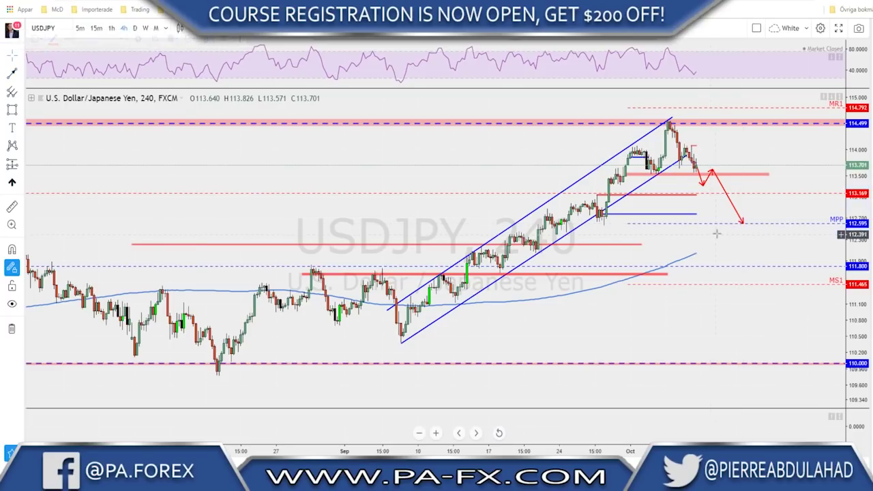
pyautogui.scroll(-3, 724, 232)
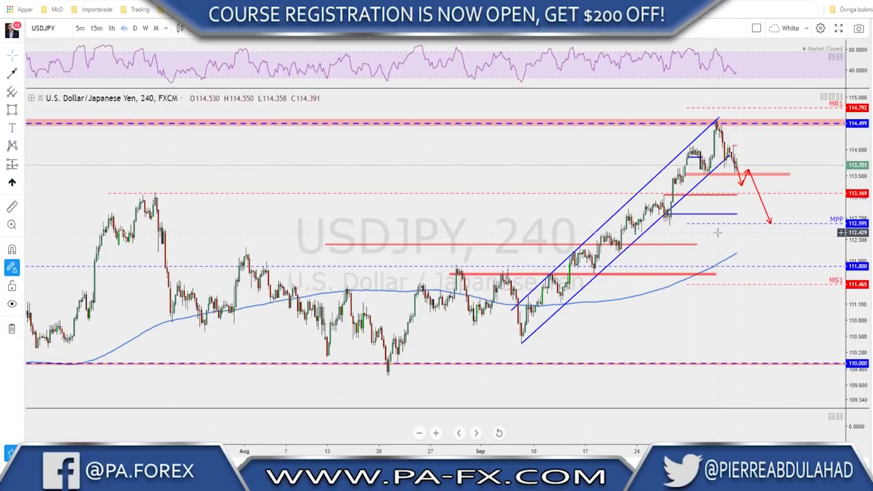
pyautogui.scroll(2, 717, 233)
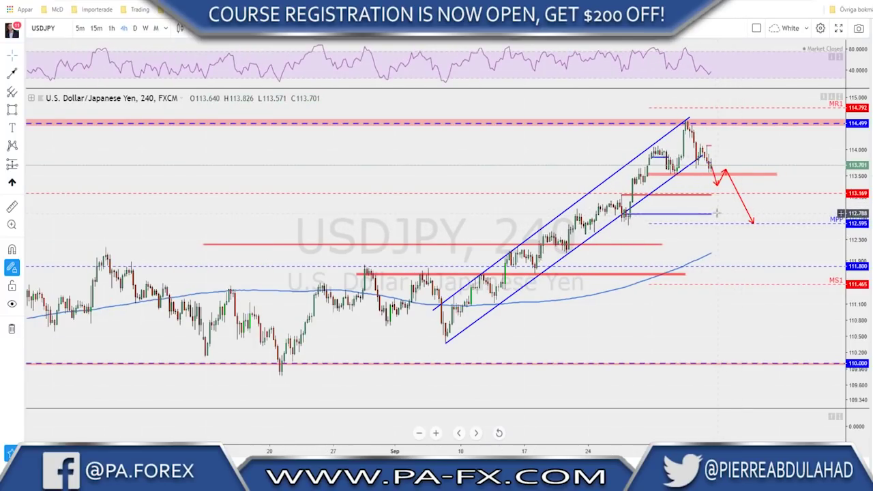
pyautogui.scroll(1, 718, 212)
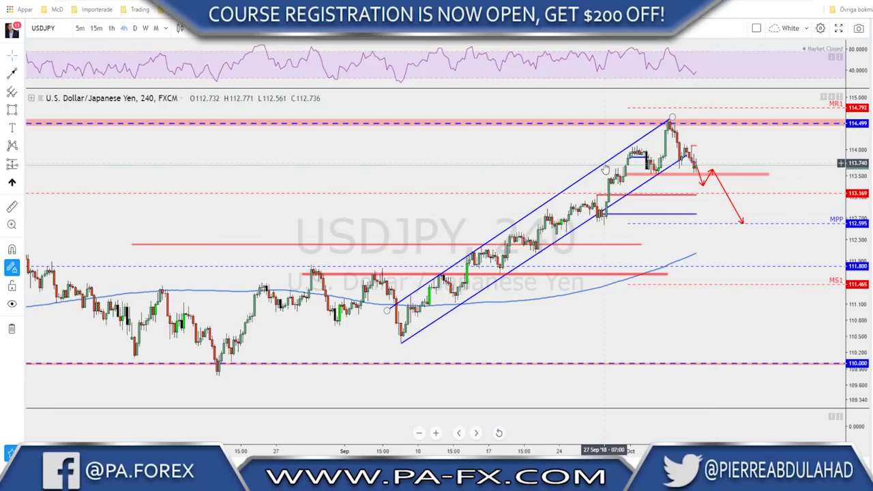
# On daily USDJPY, try a red arrow from about 113.853 to 113.131, extend it to about 112.556, and delete it.
pyautogui.click(135, 28)
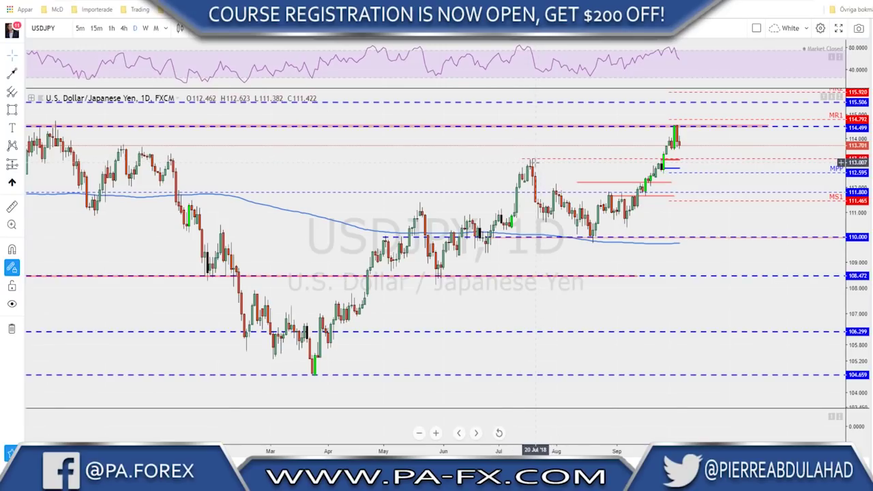
pyautogui.hotkey('alt', 't')
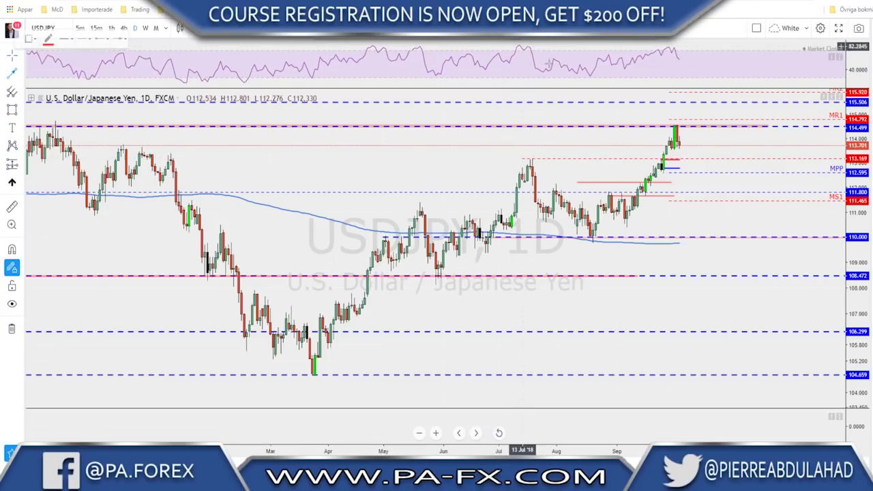
pyautogui.click(679, 142)
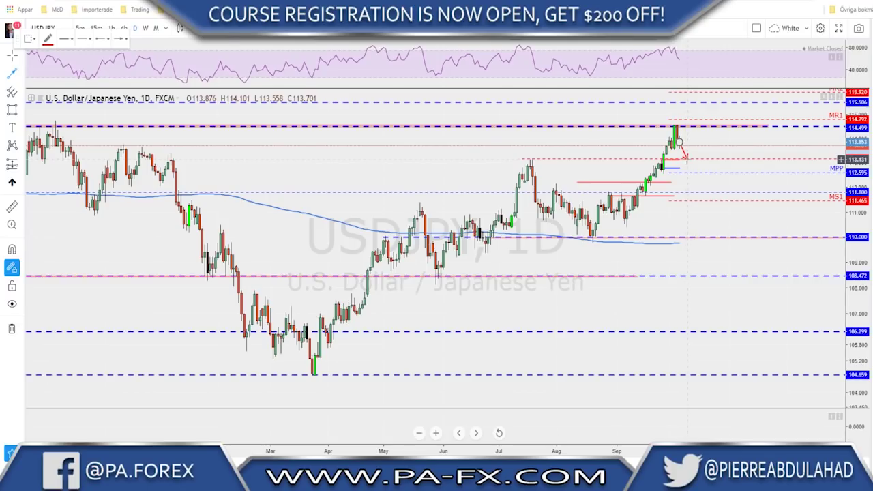
pyautogui.click(687, 158)
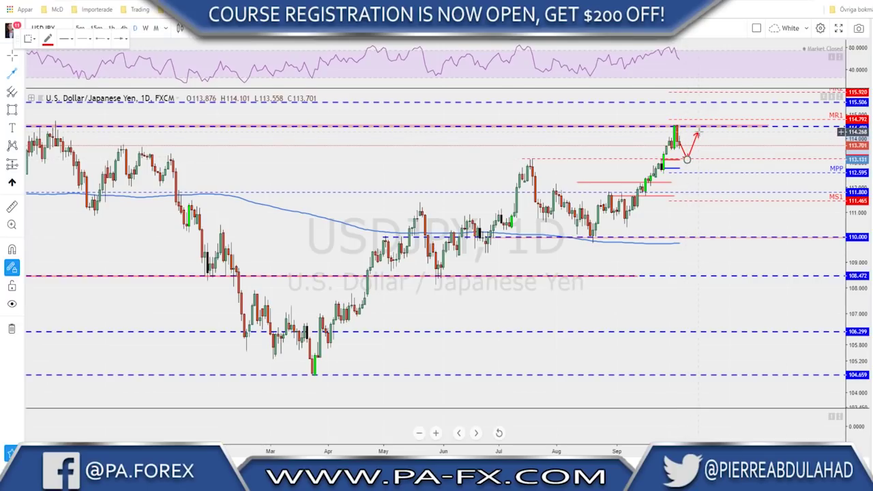
pyautogui.press('Escape')
pyautogui.moveTo(688, 161)
pyautogui.mouseDown()
pyautogui.moveTo(691, 175)
pyautogui.moveTo(662, 172)
pyautogui.moveTo(685, 173)
pyautogui.mouseUp()
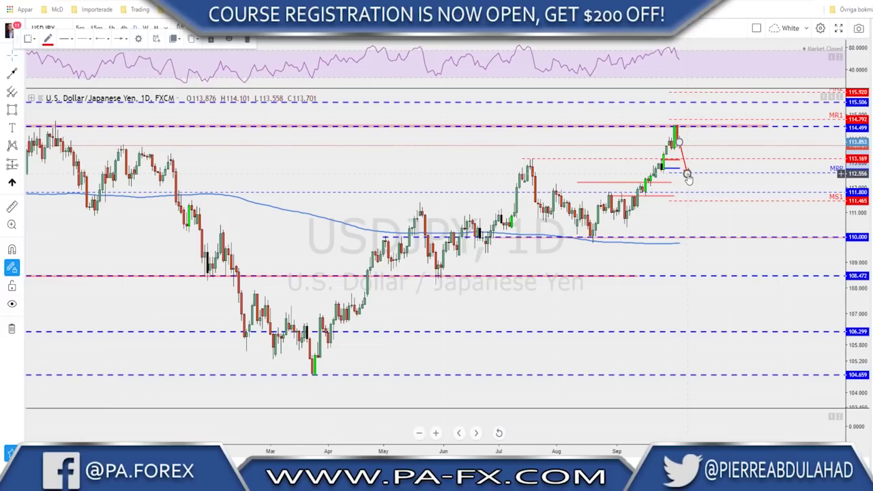
pyautogui.press('Delete')
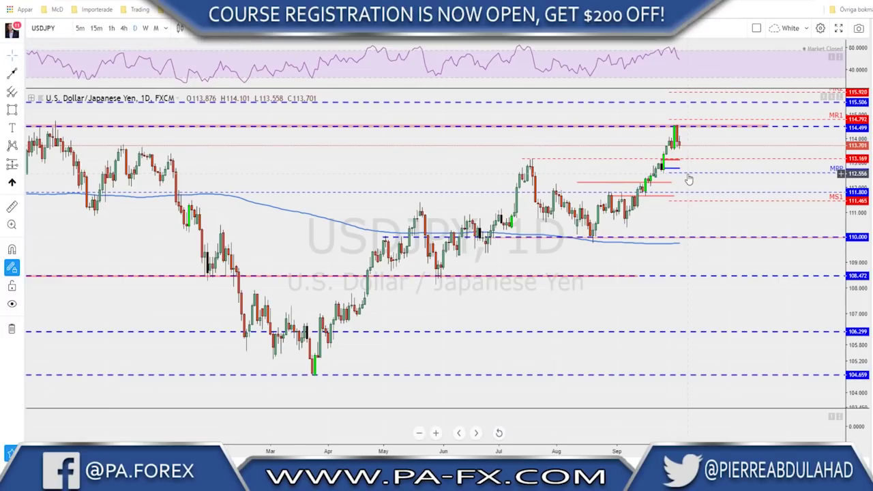
# Bring up the AUDUSD chart and examine the falling red channel and key levels on the daily and weekly timeframes.
pyautogui.press('Down')
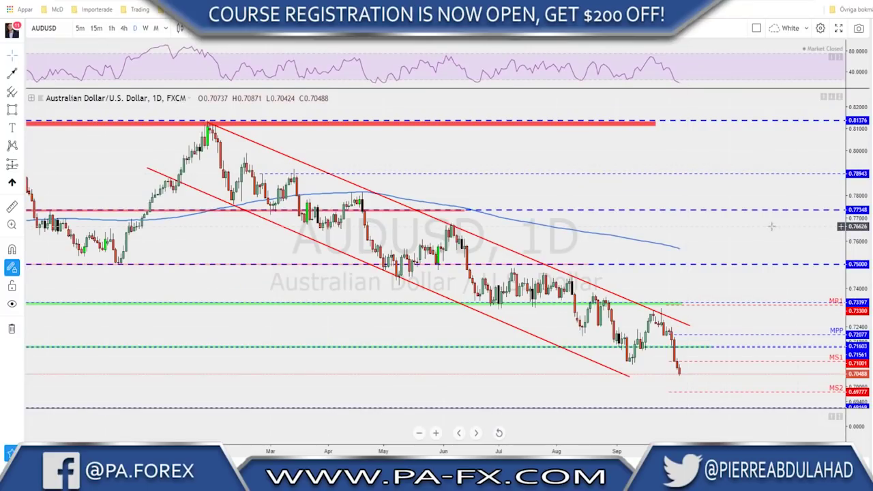
pyautogui.scroll(-1, 751, 210)
pyautogui.scroll(-2, 703, 208)
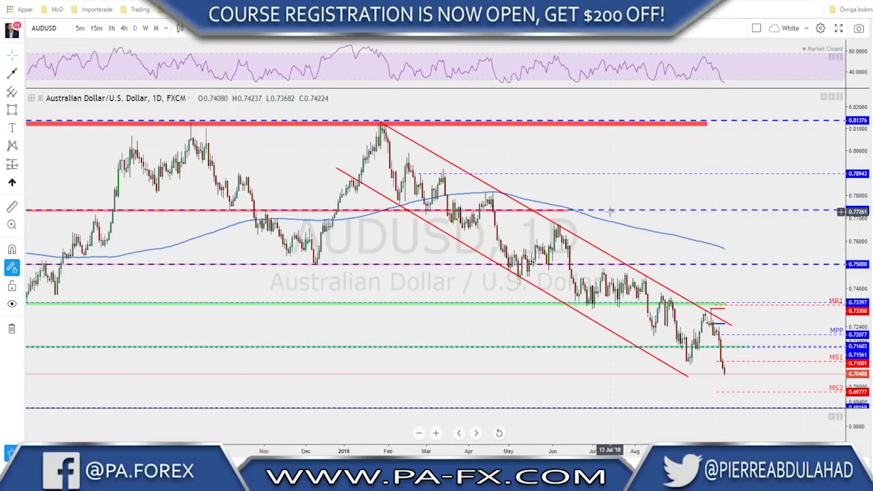
pyautogui.scroll(-2, 679, 206)
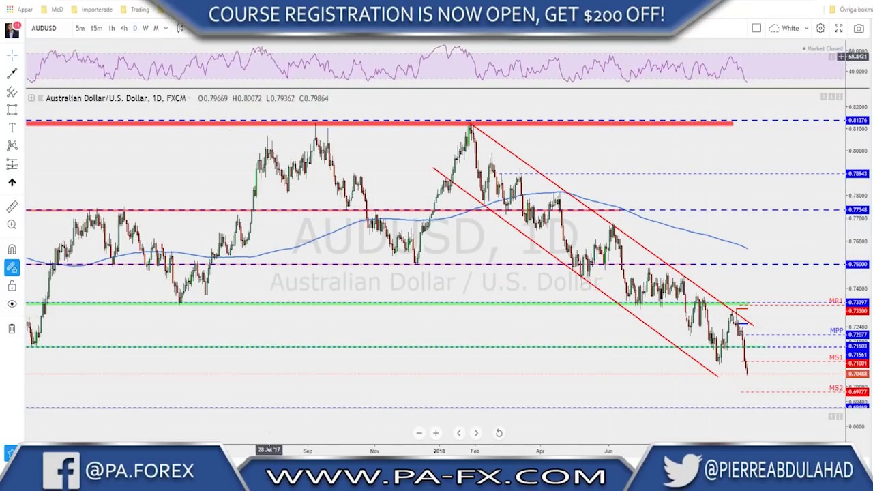
pyautogui.click(146, 29)
pyautogui.scroll(4, 597, 199)
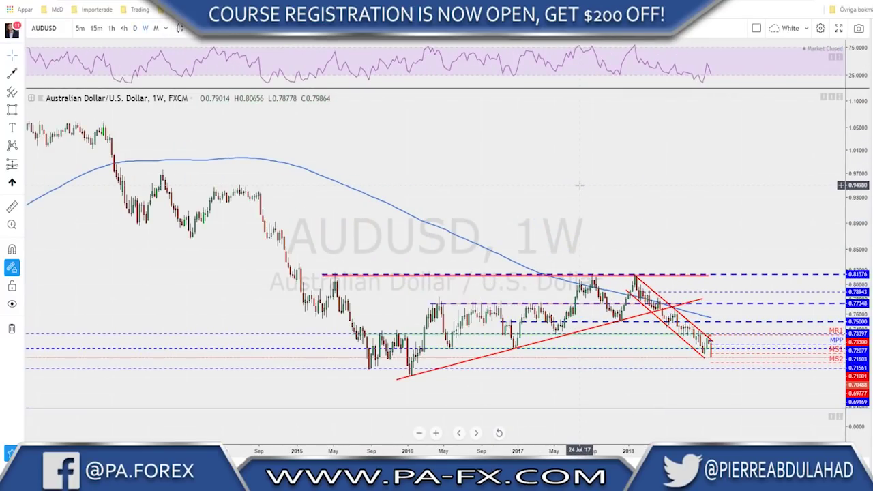
pyautogui.scroll(1, 596, 199)
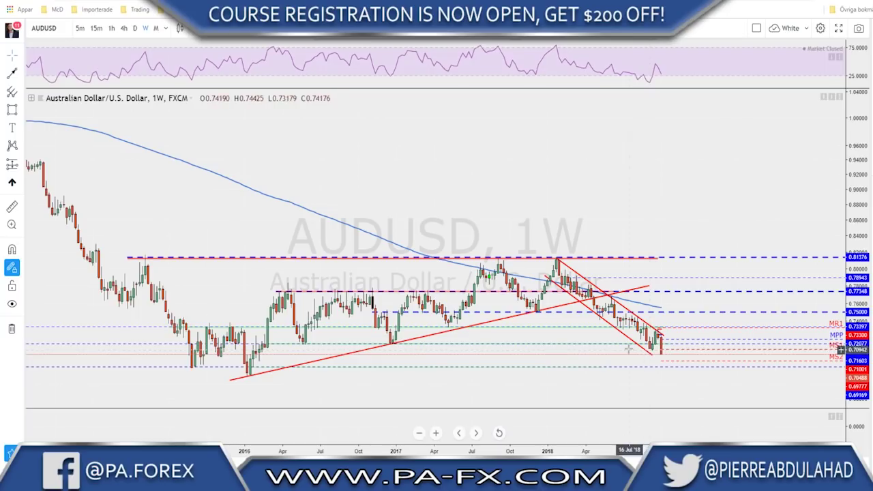
# On weekly AUDUSD, compare the latest candle with the January 2016 low and the deeper low before 2011, using a temporary arrow.
pyautogui.hotkey('alt', 't')
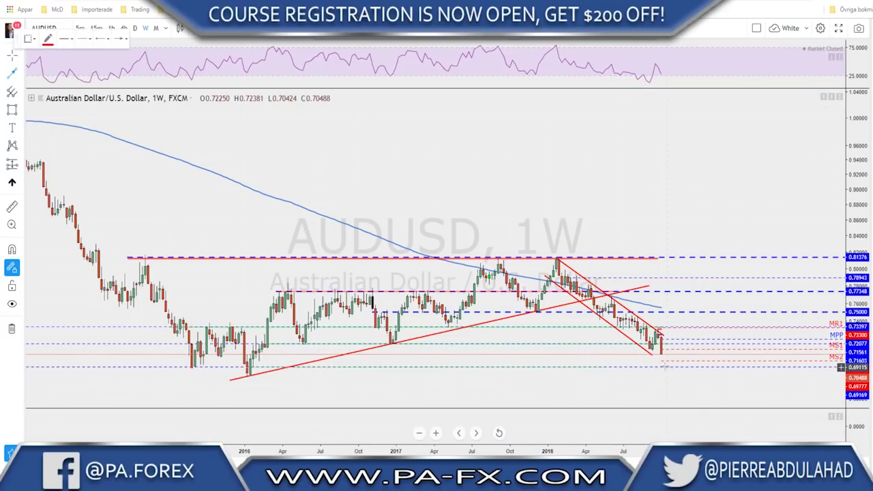
pyautogui.click(658, 355)
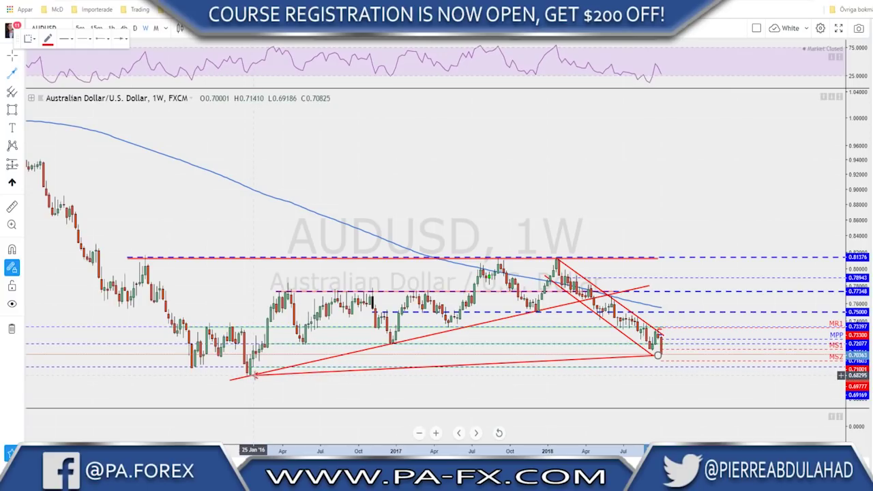
pyautogui.scroll(-5, 254, 374)
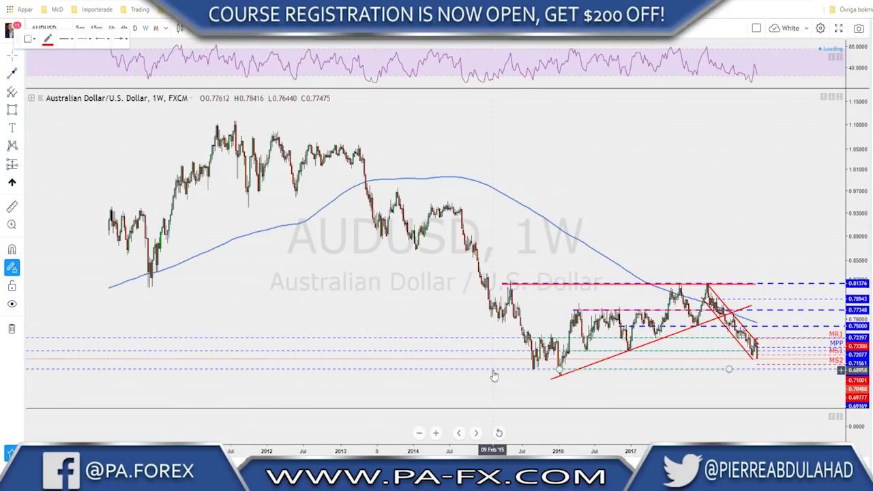
pyautogui.click(562, 326)
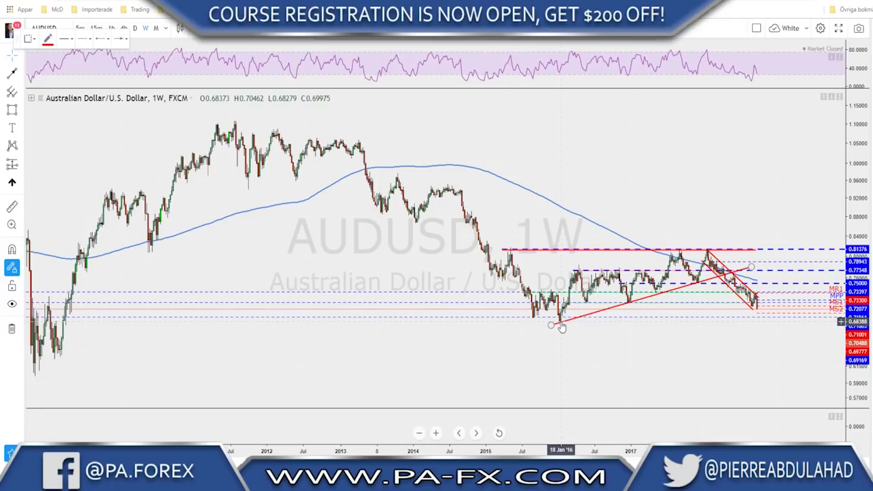
pyautogui.scroll(-1, 561, 326)
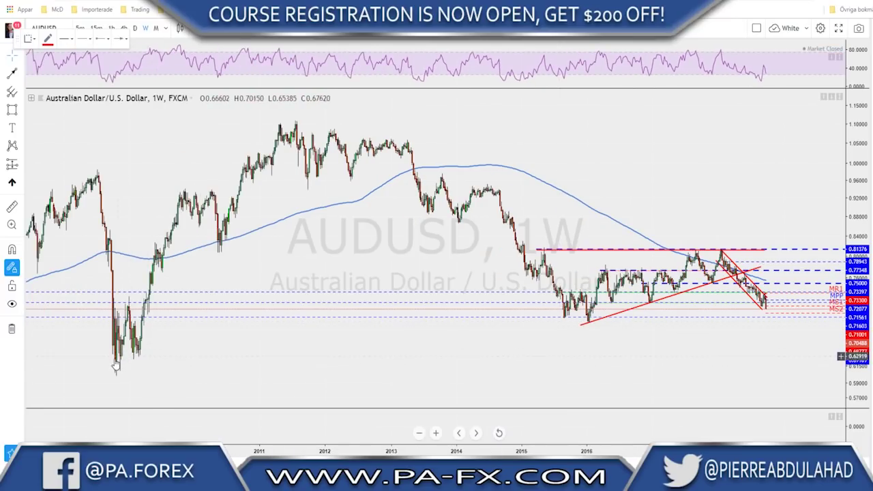
pyautogui.scroll(5, 484, 331)
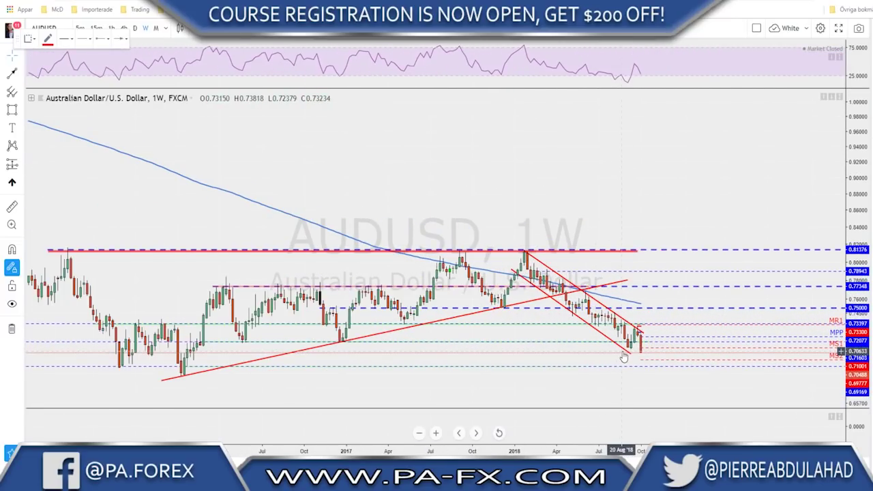
pyautogui.scroll(1, 623, 357)
# On daily AUDUSD, start an upward red arrow from the latest candle at about 0.70454.
pyautogui.click(135, 28)
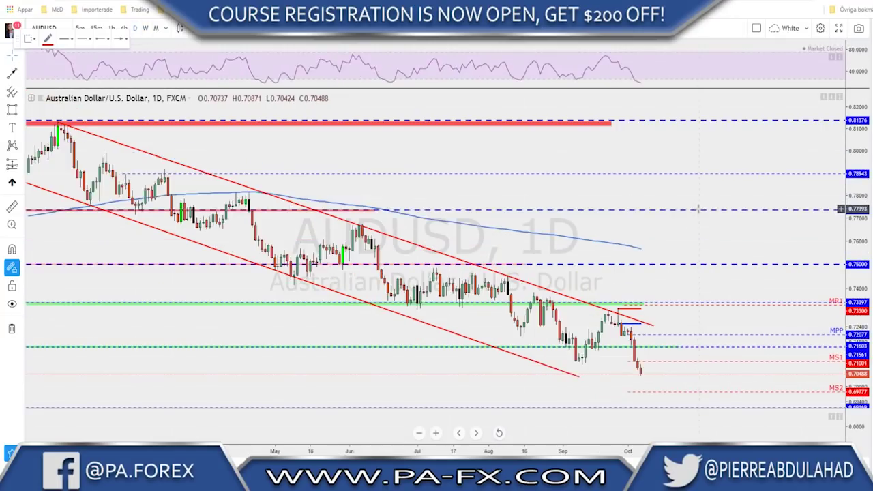
pyautogui.scroll(-1, 699, 209)
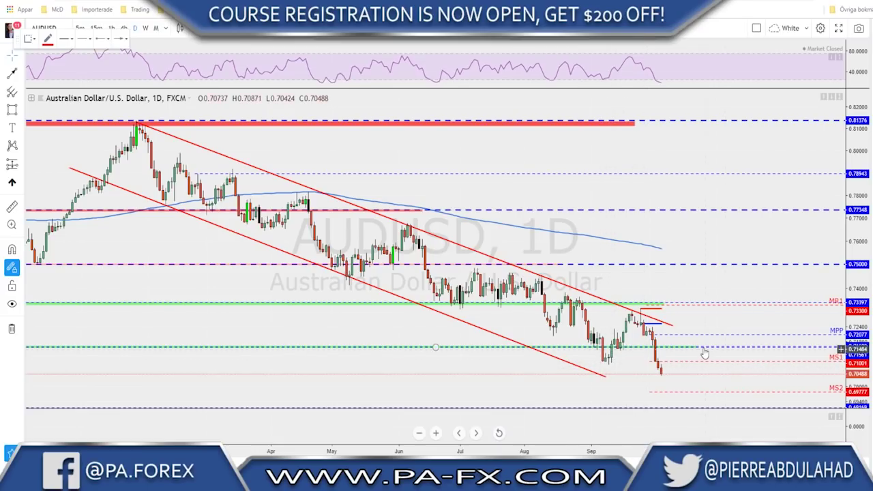
pyautogui.scroll(2, 659, 376)
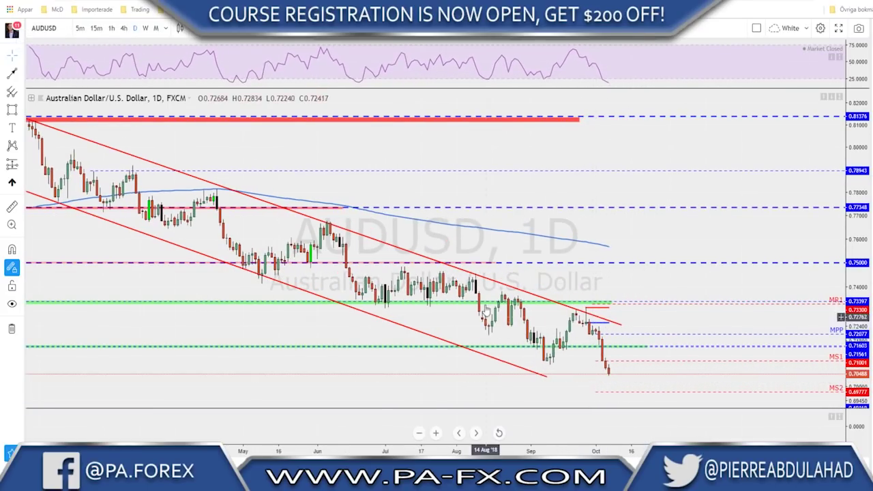
pyautogui.hotkey('alt', 't')
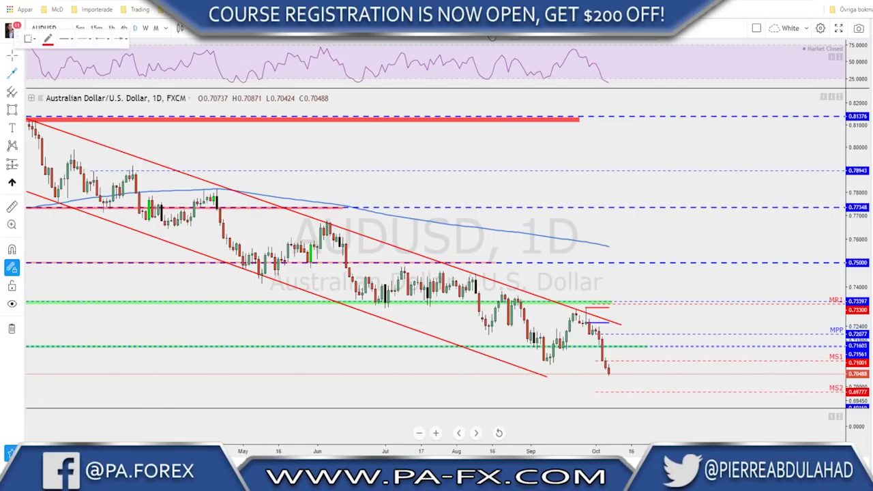
pyautogui.click(609, 374)
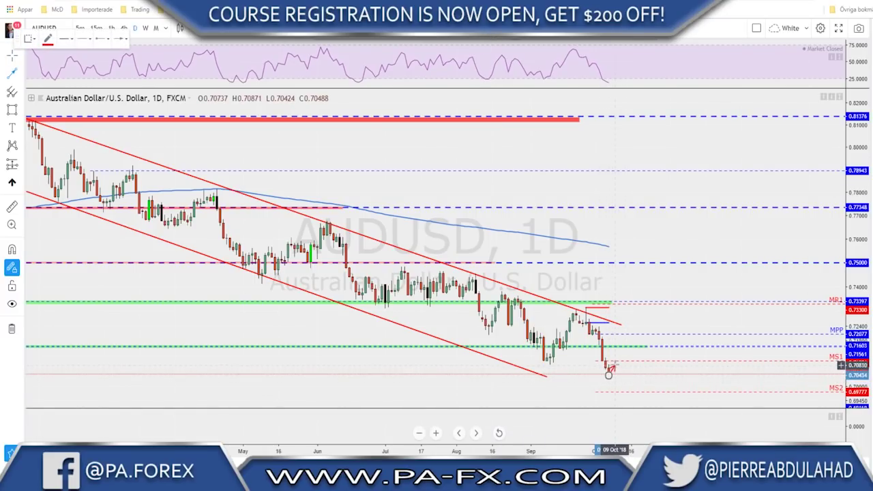
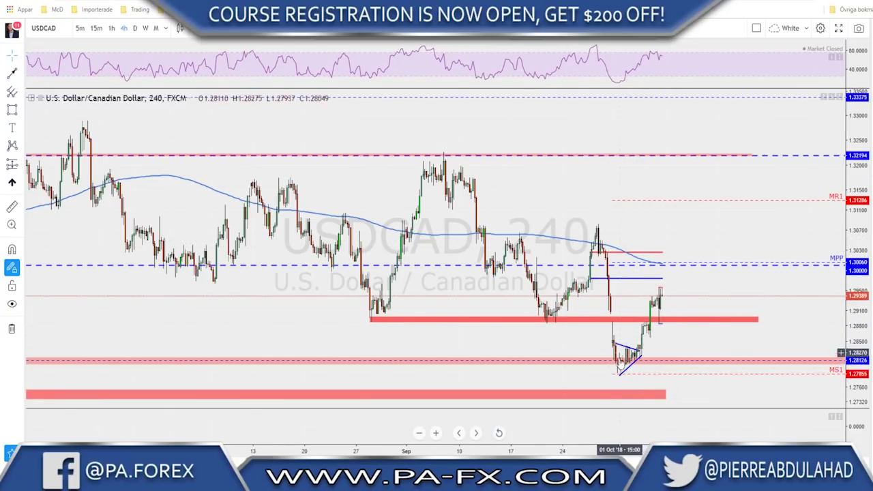
# On 4-hour USDCAD, try connected red arrows rising to about 1.29395, dropping to 1.28856 and rising again to about 1.29544.
pyautogui.scroll(2, 626, 355)
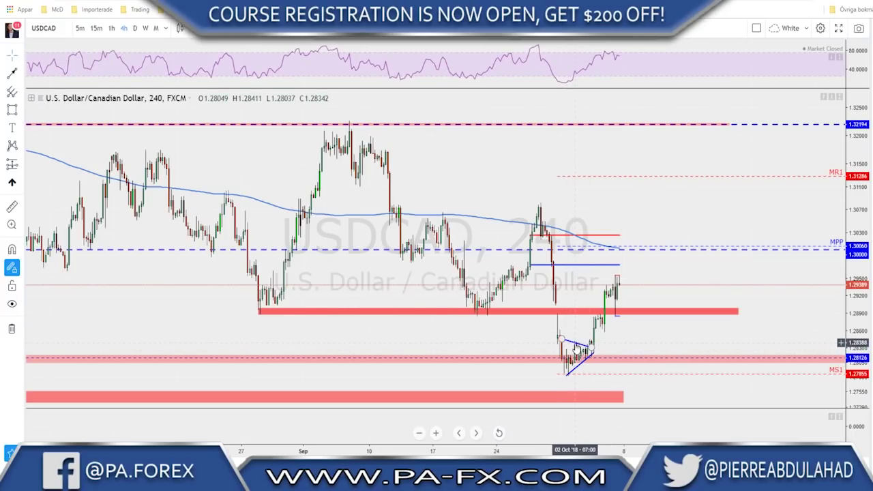
pyautogui.scroll(-1, 627, 341)
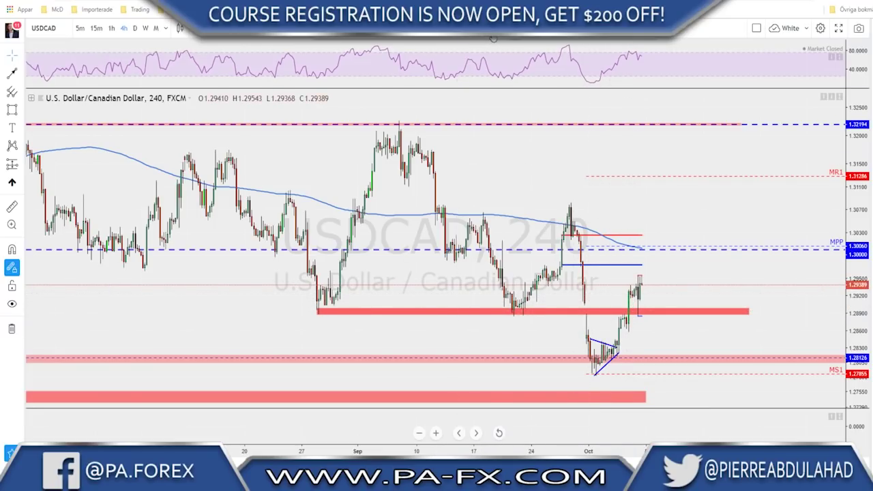
pyautogui.click(639, 357)
pyautogui.click(624, 322)
pyautogui.click(632, 285)
pyautogui.click(633, 285)
pyautogui.click(640, 313)
pyautogui.click(640, 315)
pyautogui.moveTo(640, 314); pyautogui.dragTo(652, 276)
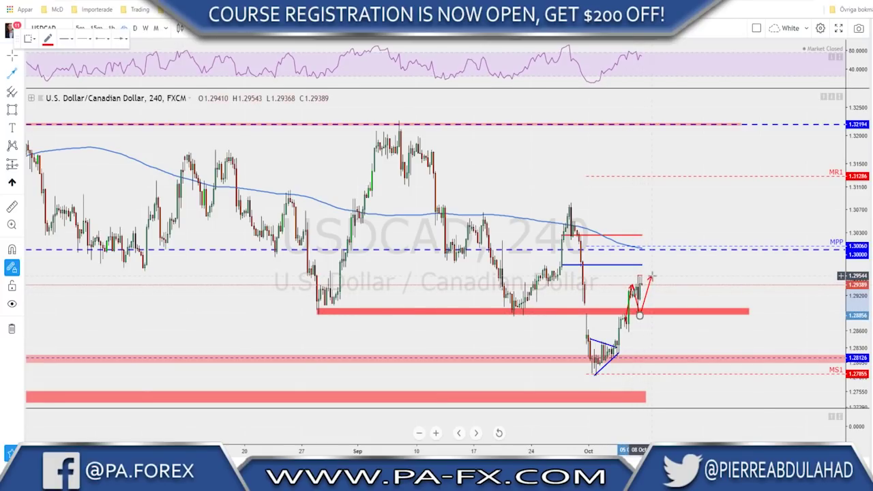
pyautogui.press('Escape')
# Delete the remaining red projection arrows near the latest 4-hour USDCAD candles.
pyautogui.click(636, 300)
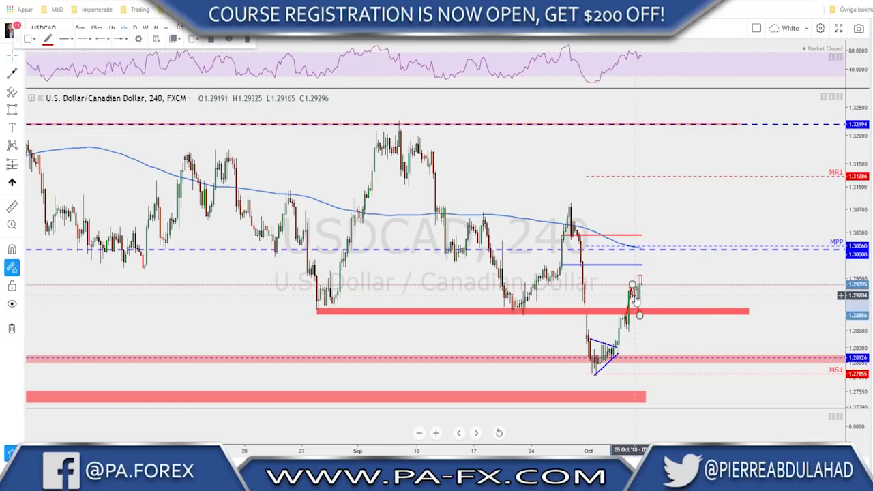
pyautogui.press('Delete')
pyautogui.click(631, 293)
pyautogui.press('Delete')
# Examine USDCAD on the daily timeframe around the falling red channel, and return to the 4-hour timeframe.
pyautogui.click(135, 28)
pyautogui.scroll(3, 468, 225)
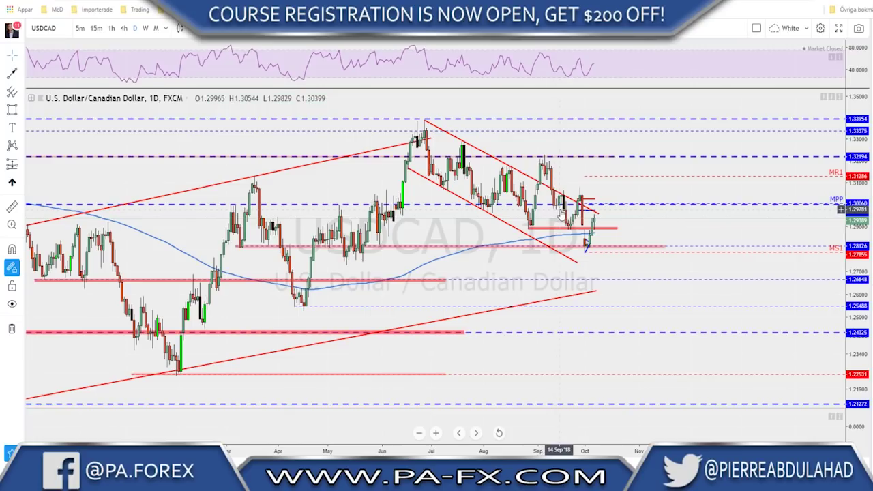
pyautogui.click(123, 28)
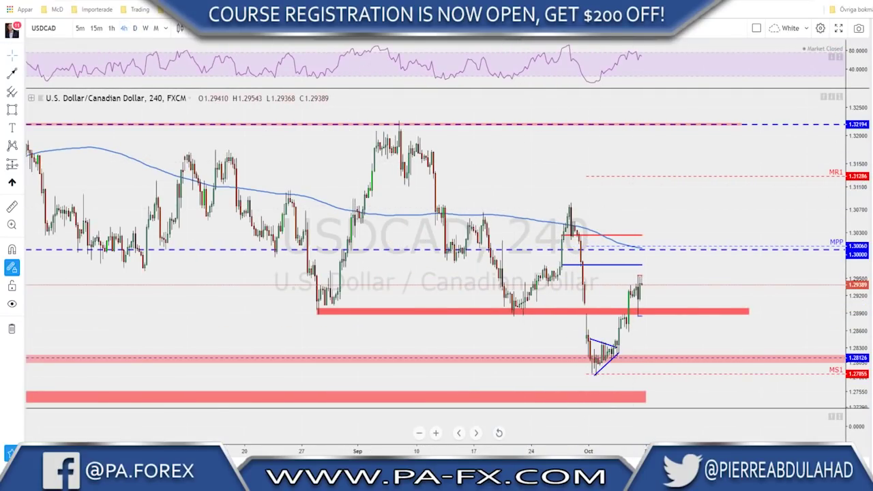
# On 4-hour USDCAD, draw connected red arrows falling from about 1.29439 to 1.28908 and rising to about 1.30016.
pyautogui.moveTo(640, 281); pyautogui.dragTo(660, 313)
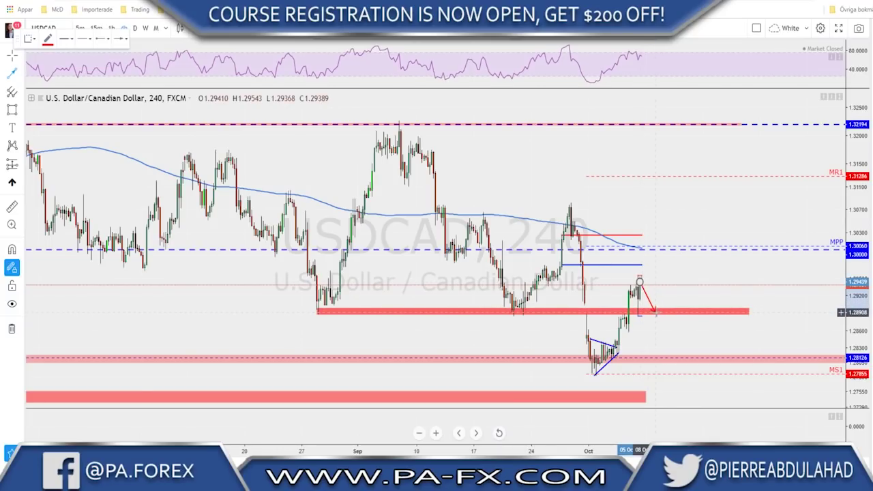
pyautogui.click(655, 312)
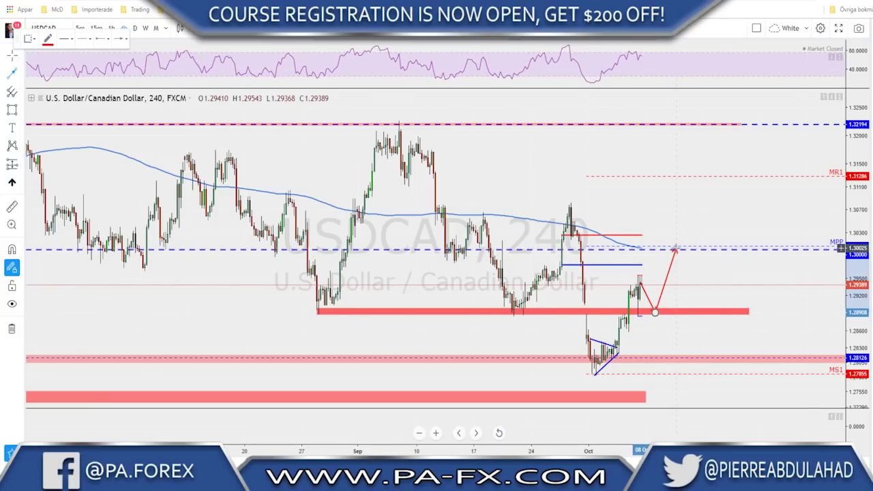
pyautogui.click(676, 249)
pyautogui.scroll(-3, 666, 261)
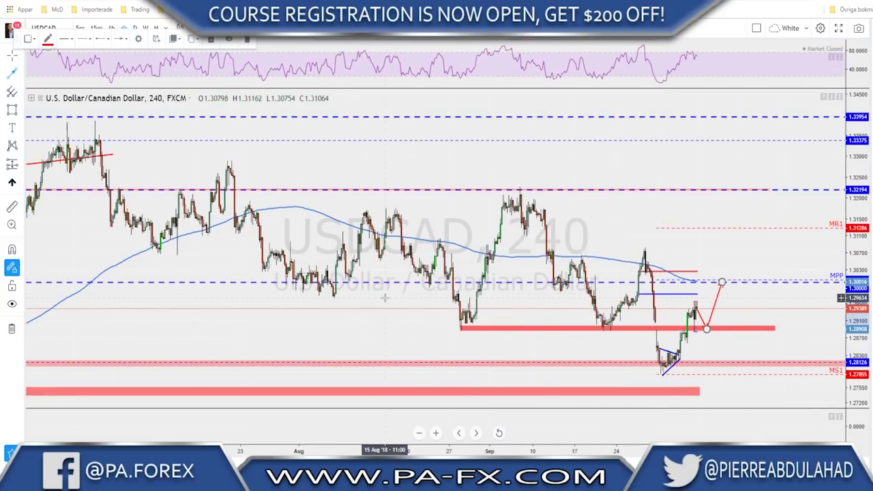
pyautogui.scroll(1, 461, 286)
pyautogui.scroll(1, 461, 285)
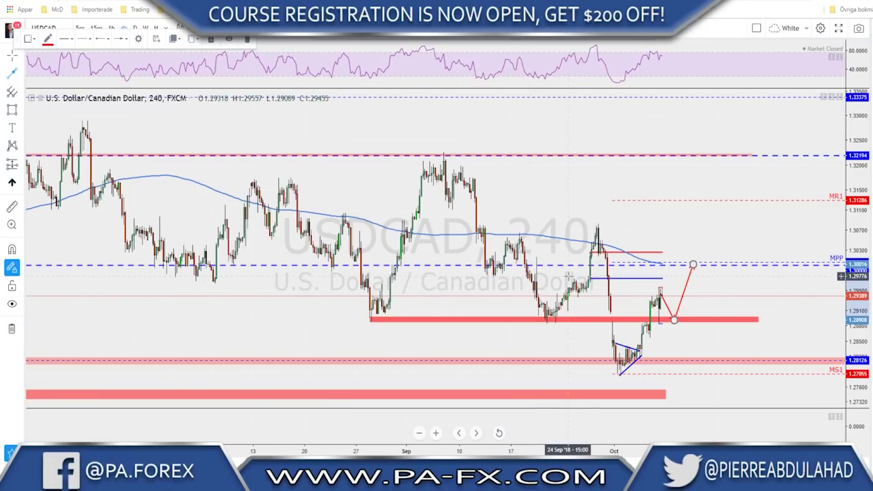
pyautogui.scroll(-1, 568, 276)
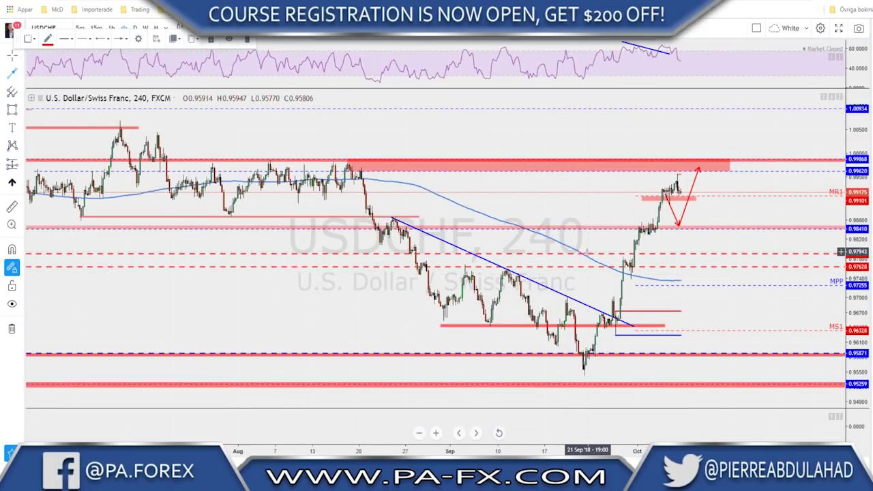
# Delete both red projection arrows near the latest 4-hour USDCHF candles.
pyautogui.scroll(1, 582, 250)
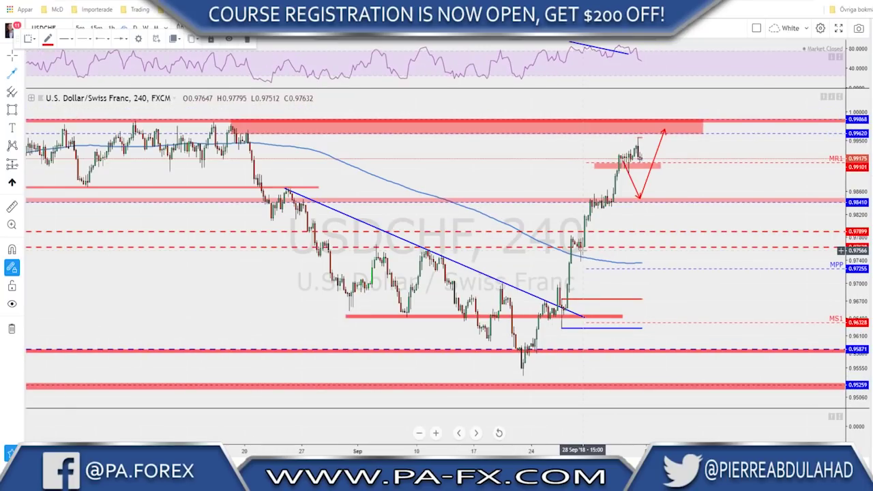
pyautogui.press('Escape')
pyautogui.click(635, 187)
pyautogui.press('Delete')
pyautogui.click(644, 182)
pyautogui.press('Delete')
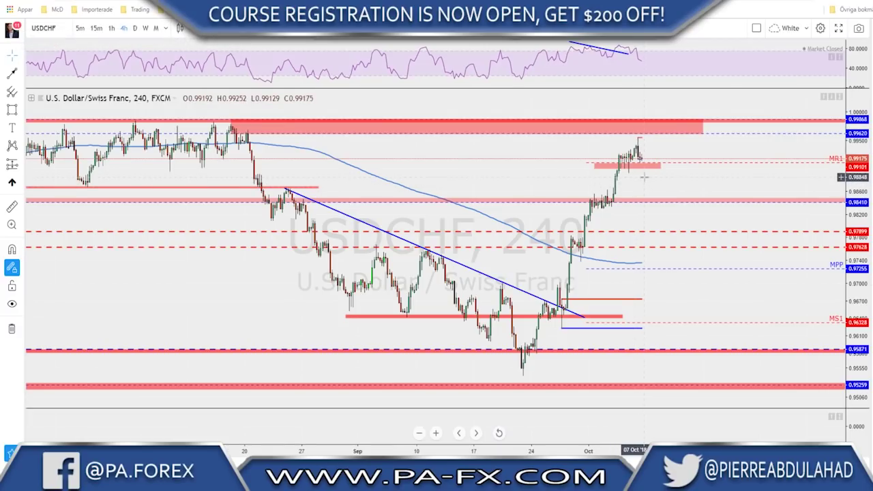
# On daily USDCHF, draw connected red arrows falling from about 0.99264 to 0.98426 and rising to the red line near 0.99868.
pyautogui.scroll(-1, 644, 176)
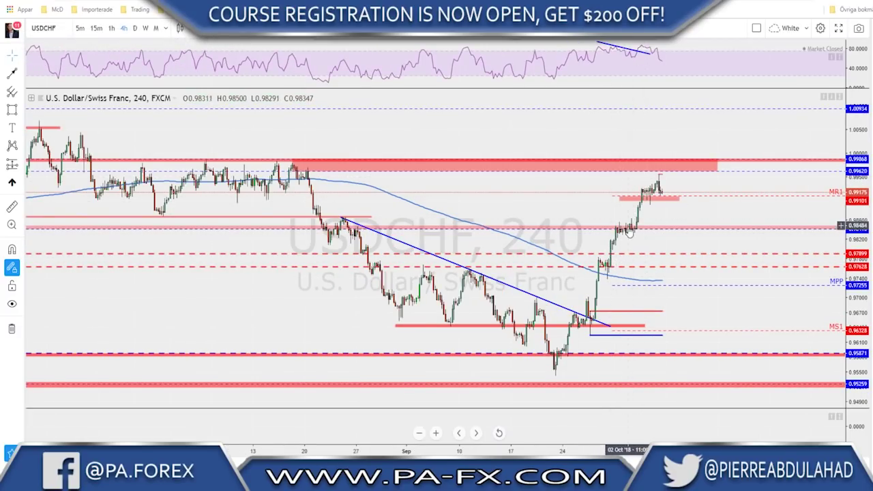
pyautogui.scroll(-1, 644, 230)
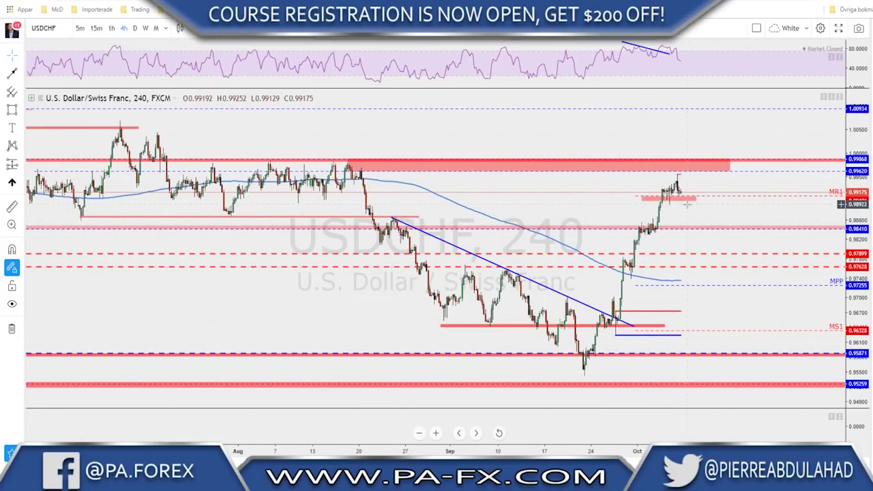
pyautogui.click(134, 28)
pyautogui.scroll(3, 563, 174)
pyautogui.scroll(-2, 564, 169)
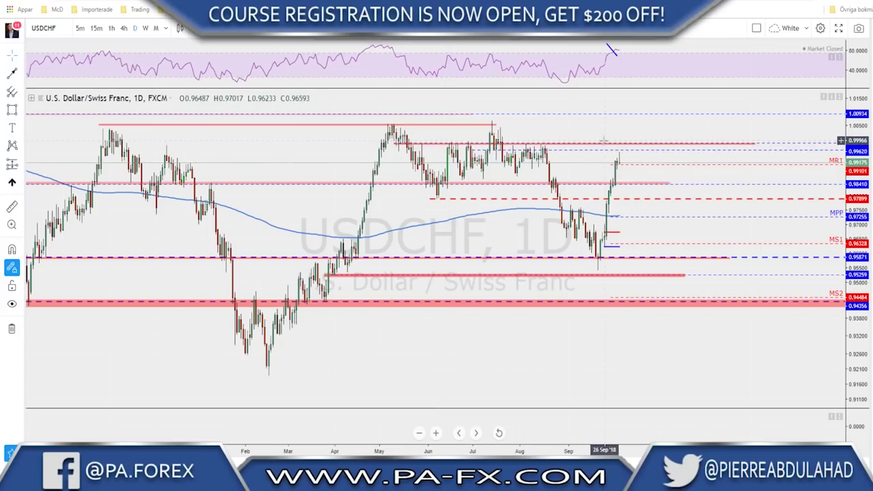
pyautogui.scroll(1, 580, 163)
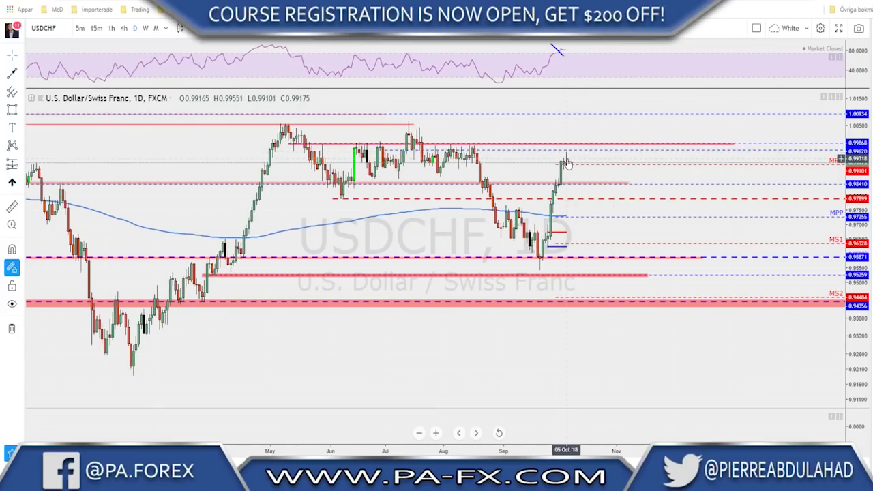
pyautogui.scroll(1, 565, 167)
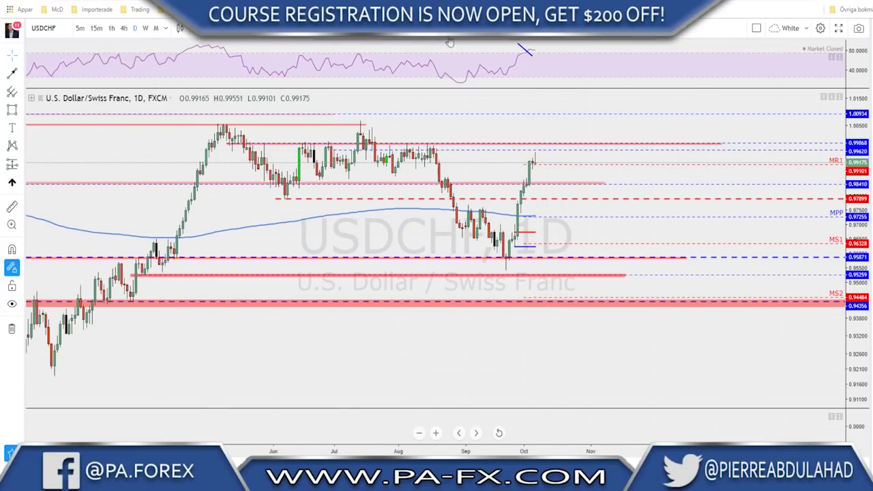
pyautogui.moveTo(536, 161); pyautogui.dragTo(546, 181)
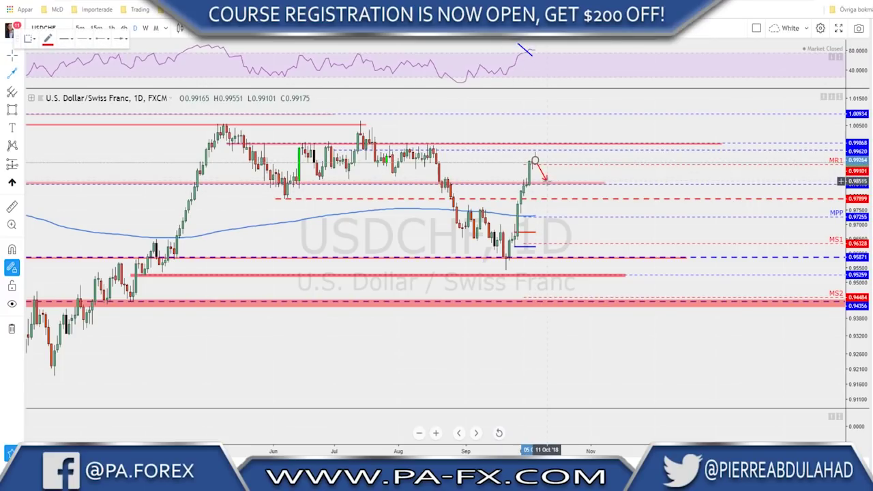
pyautogui.click(546, 183)
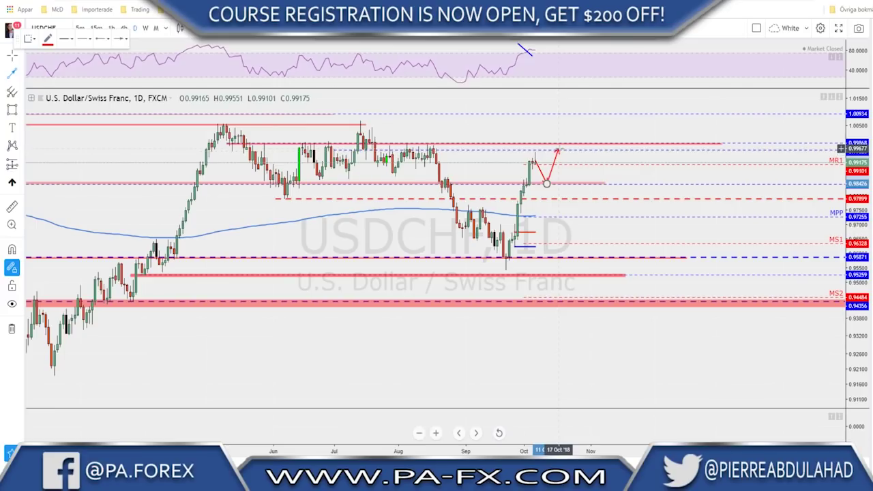
pyautogui.doubleClick(560, 145)
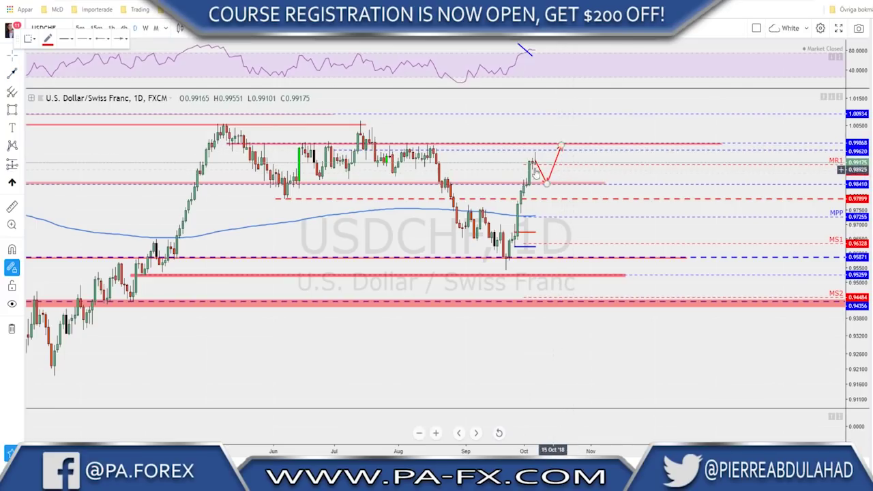
# On 4-hour USDCHF, make the small red zone beneath the latest candles thinner and extend it further past them.
pyautogui.scroll(-2, 545, 169)
pyautogui.click(123, 28)
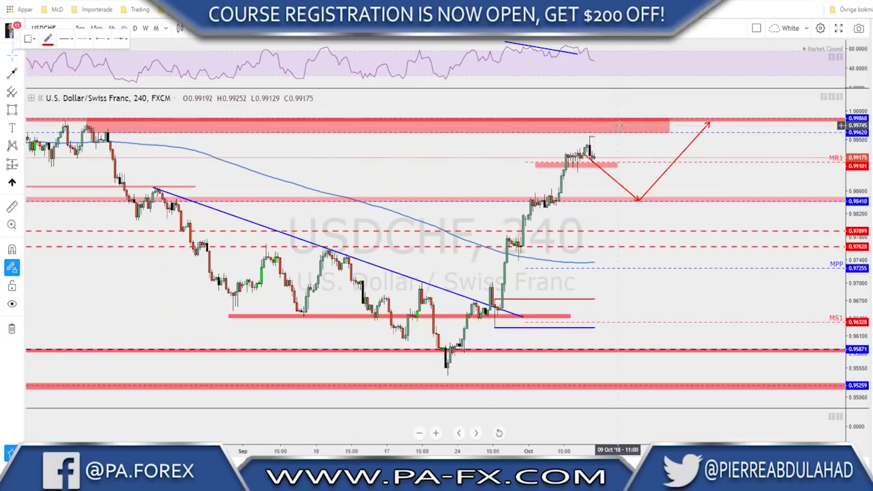
pyautogui.moveTo(640, 167); pyautogui.dragTo(649, 167)
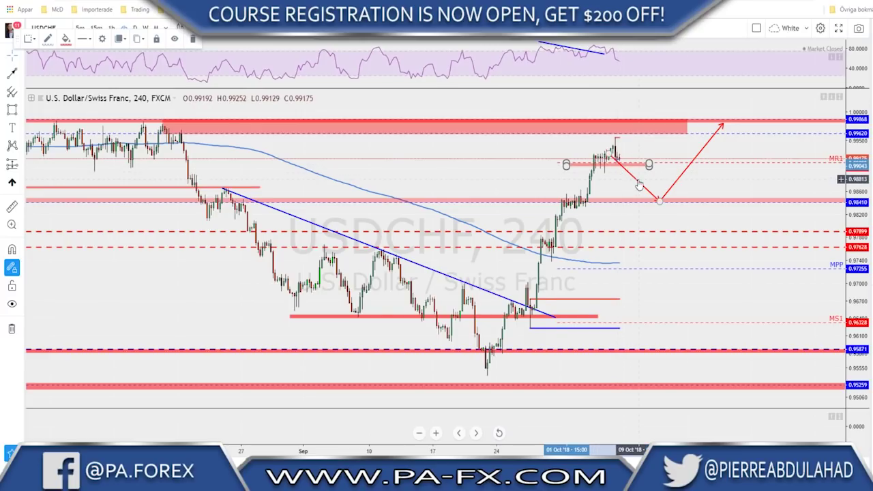
pyautogui.scroll(-2, 618, 171)
pyautogui.scroll(-1, 658, 188)
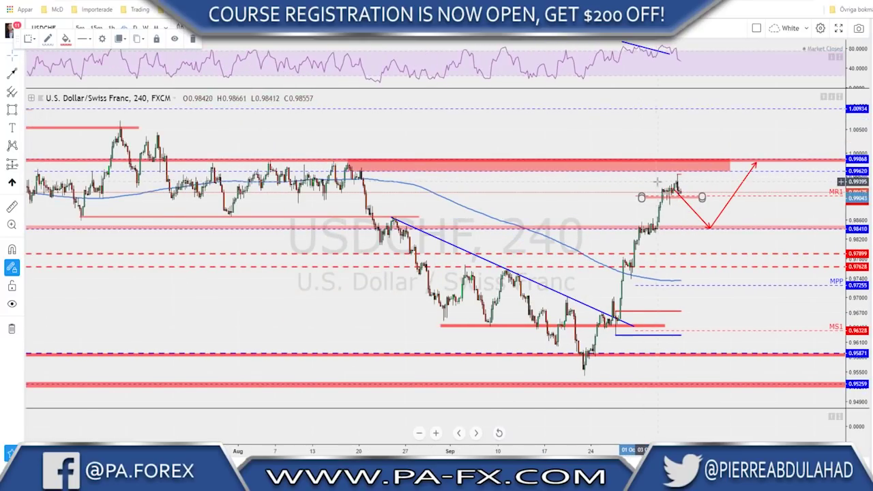
pyautogui.click(677, 211)
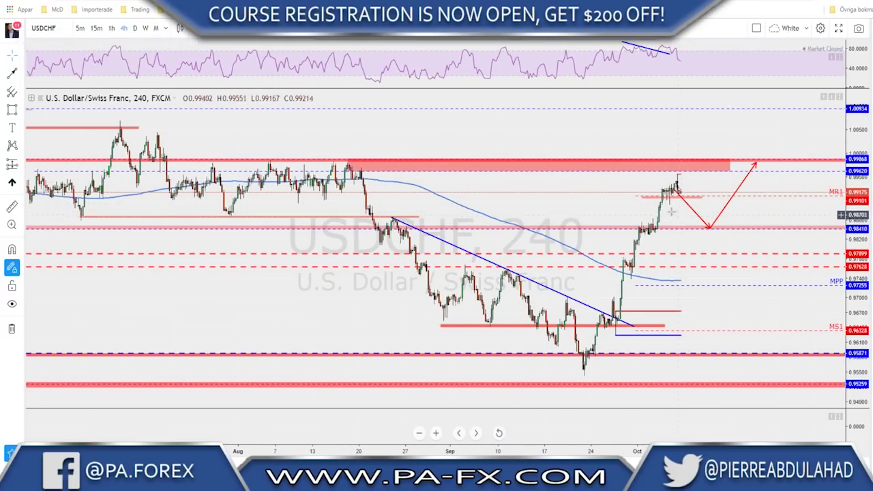
# Open NZDUSD and examine its weekly support zone near 0.63585 and the ABCD pattern on the monthly timeframe.
pyautogui.press('Down')
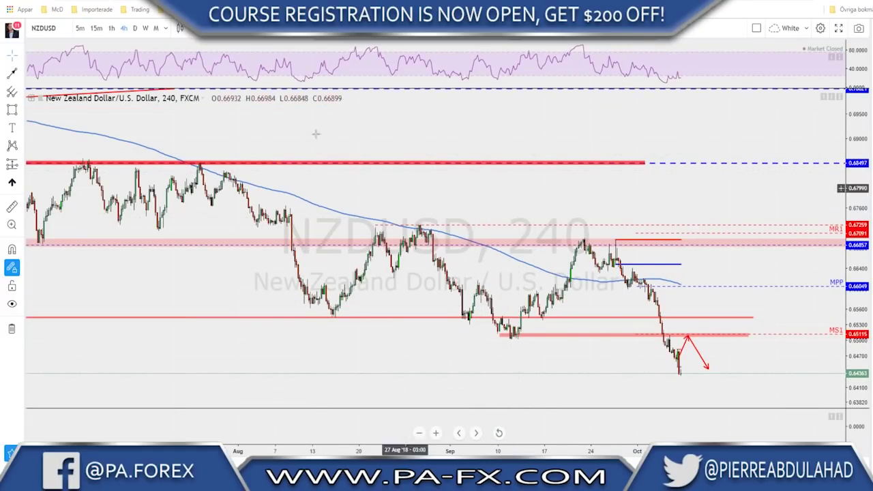
pyautogui.click(146, 28)
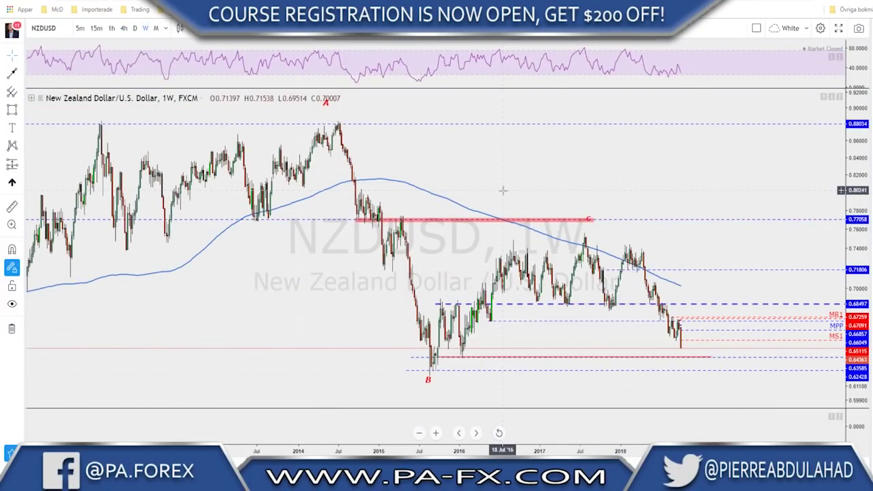
pyautogui.scroll(1, 579, 239)
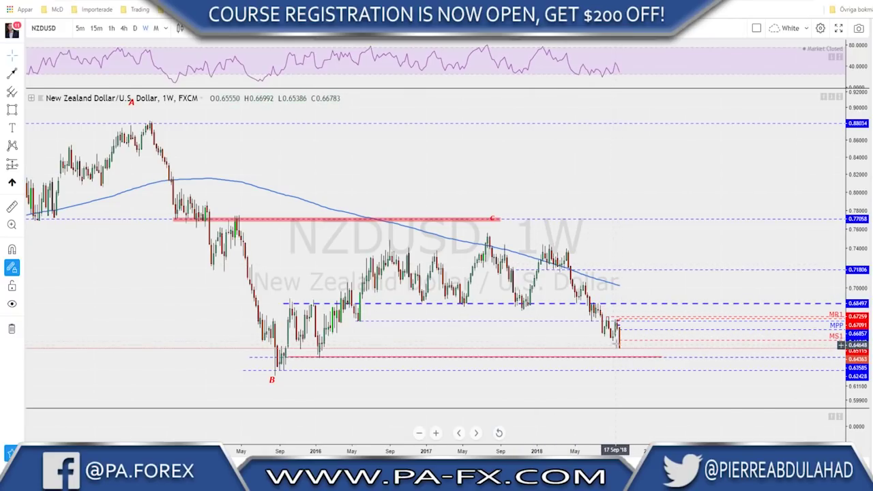
pyautogui.click(613, 357)
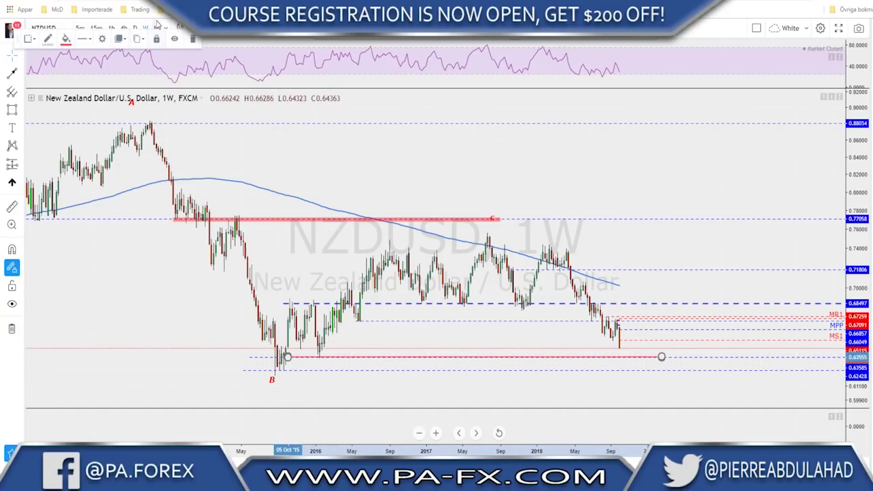
pyautogui.click(156, 28)
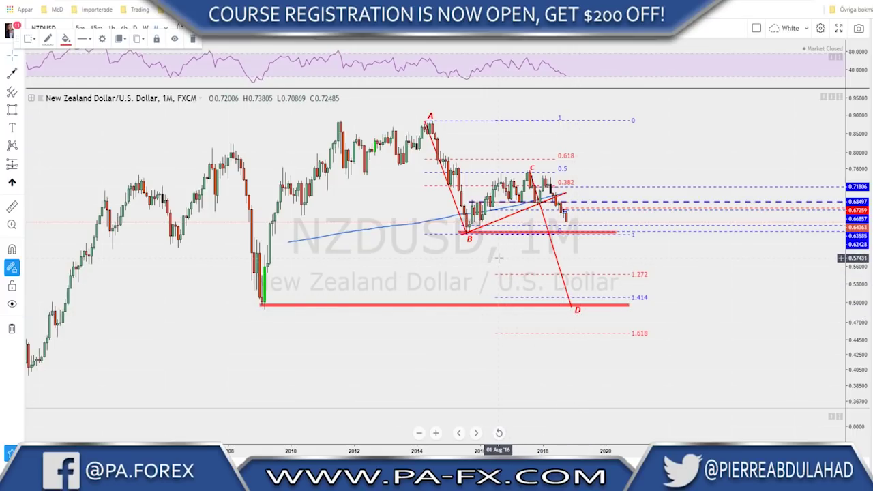
# On monthly NZDUSD, try a red arrow from the latest candle at about 0.65261 back to point B at about 0.62048.
pyautogui.hotkey('alt', 't')
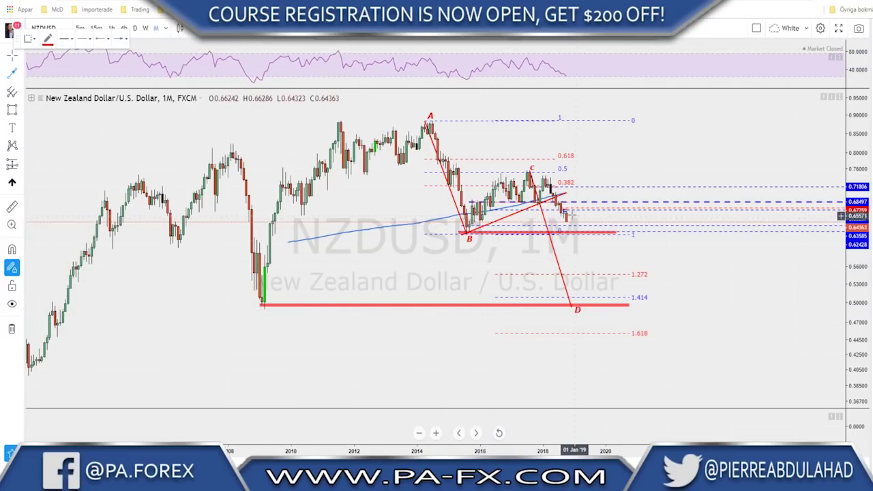
pyautogui.click(568, 217)
pyautogui.click(468, 232)
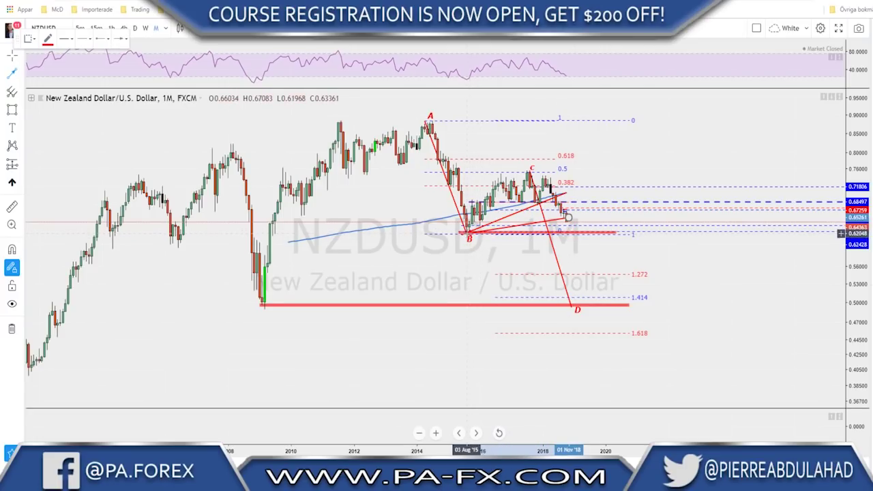
pyautogui.click(568, 217)
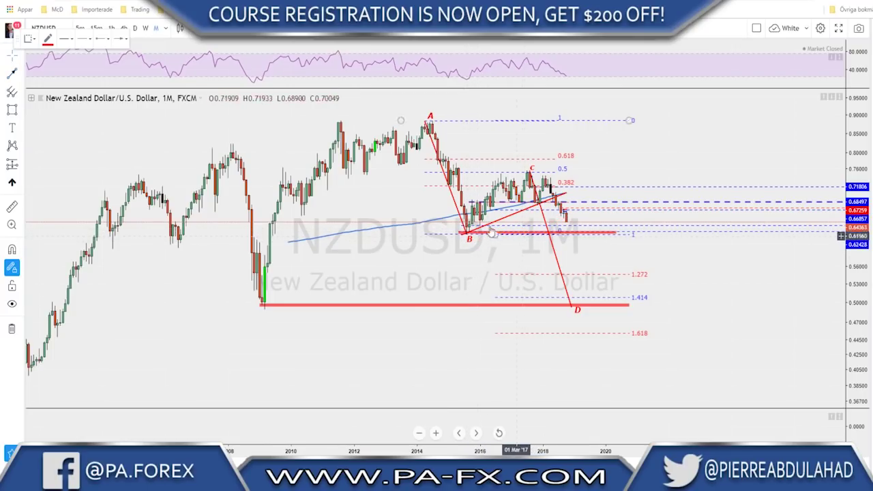
# Examine NZDUSD on the weekly and daily timeframes, comparing the latest drop with the red support line near 0.63585.
pyautogui.click(145, 29)
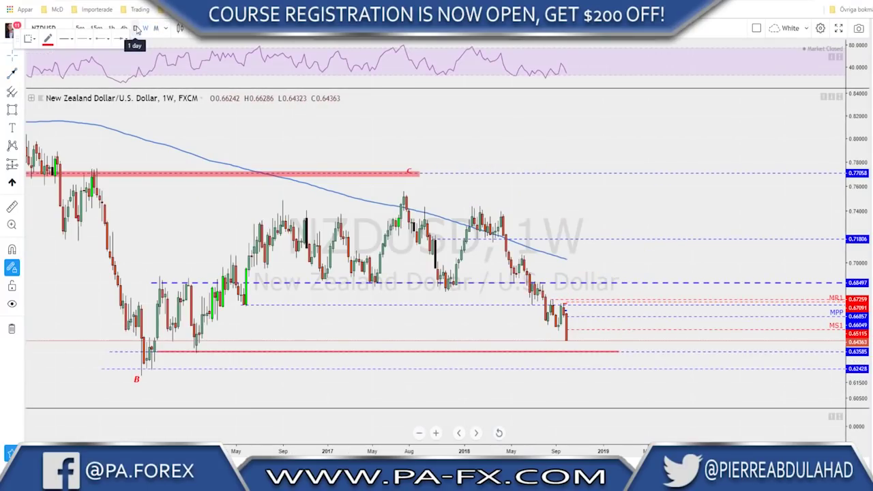
pyautogui.click(136, 29)
pyautogui.scroll(5, 589, 148)
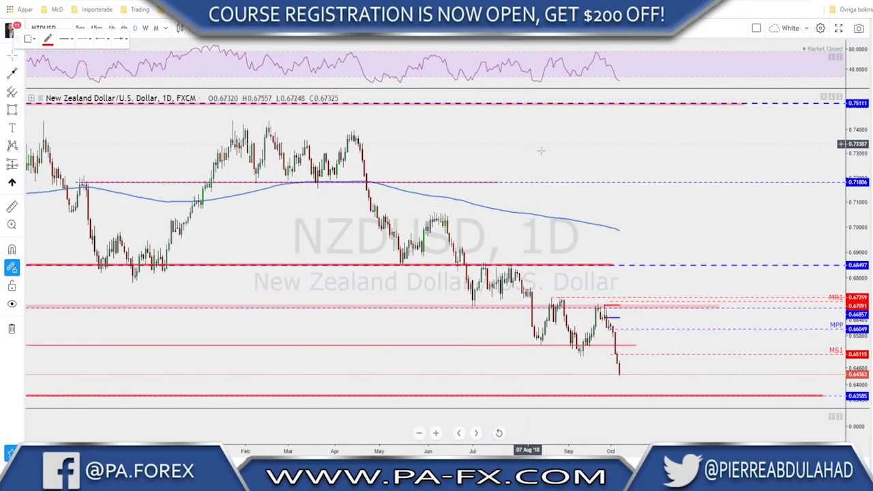
pyautogui.scroll(-5, 672, 360)
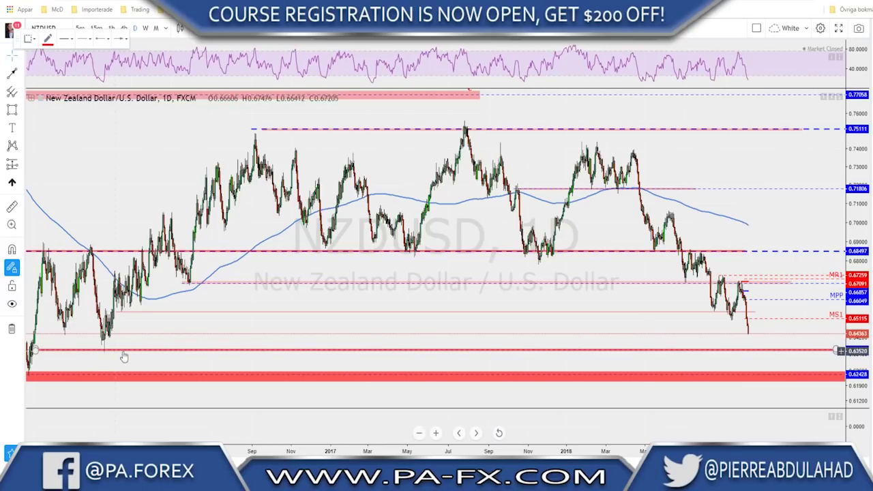
pyautogui.scroll(1, 634, 348)
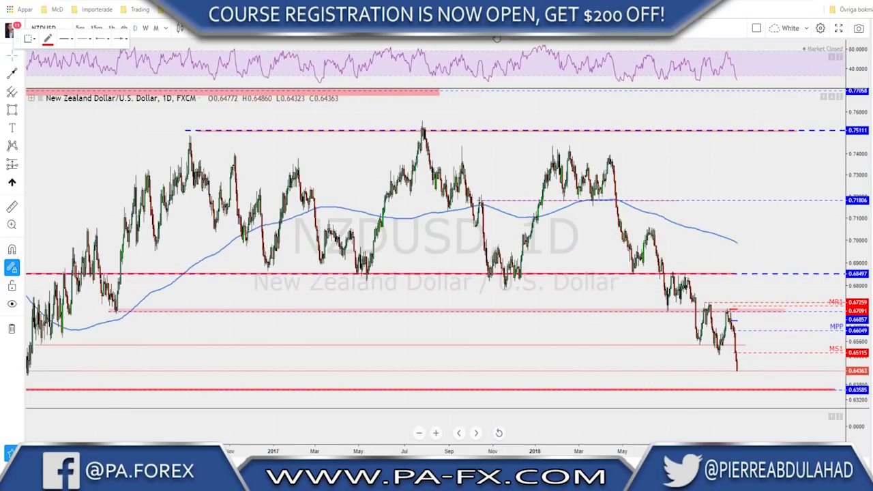
# On daily NZDUSD, try a red arrow rising from about 0.64343 to 0.65496, extend it to about 0.66048, and delete it.
pyautogui.moveTo(738, 372); pyautogui.dragTo(750, 355)
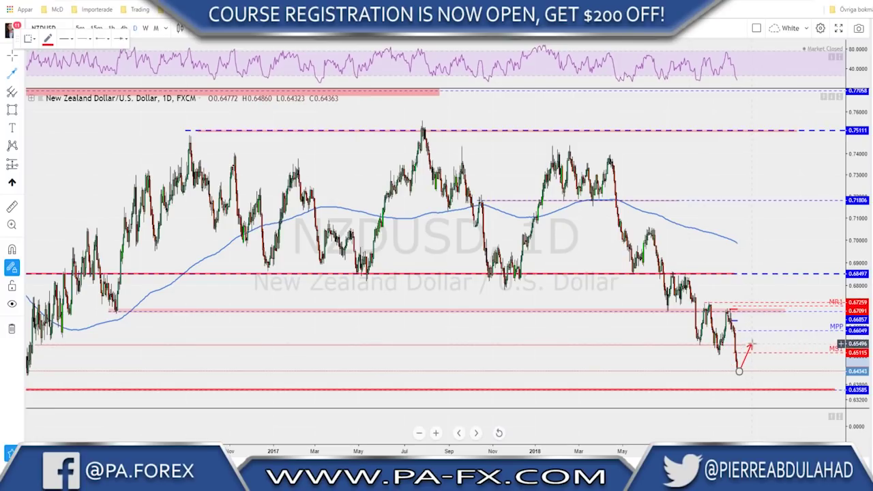
pyautogui.click(752, 344)
pyautogui.click(752, 344)
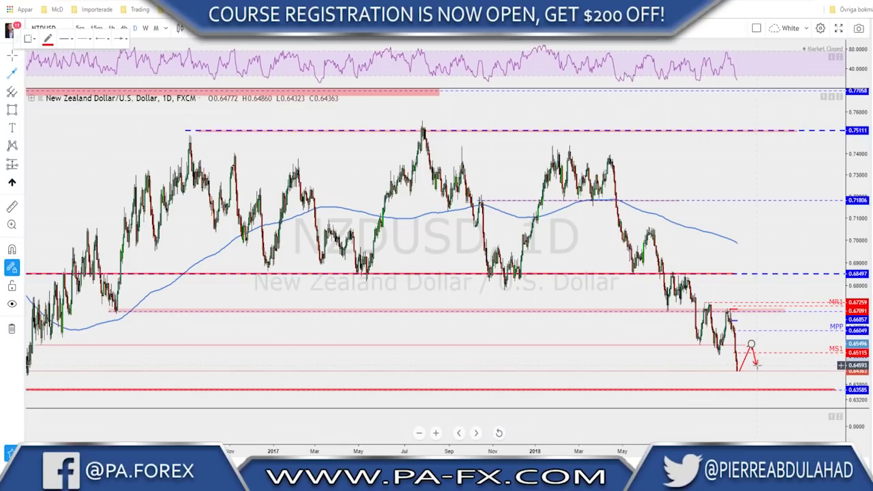
pyautogui.press('Escape')
pyautogui.click(751, 333)
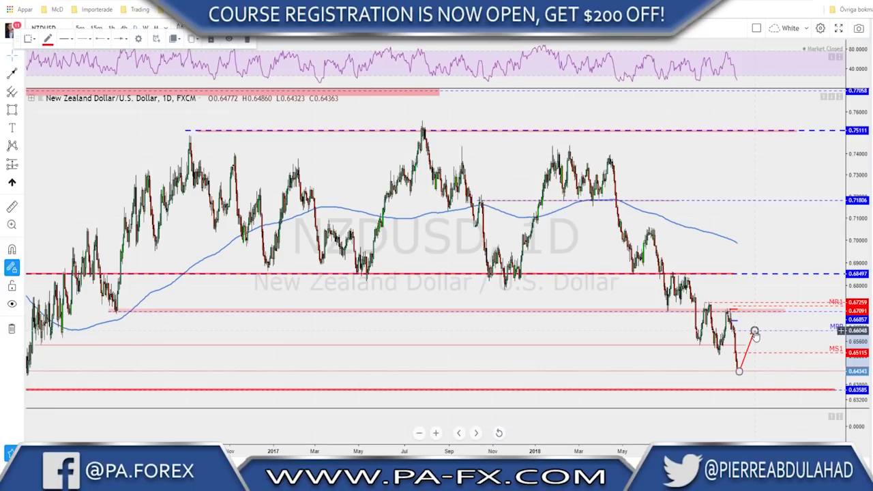
pyautogui.press('Delete')
pyautogui.scroll(-2, 727, 325)
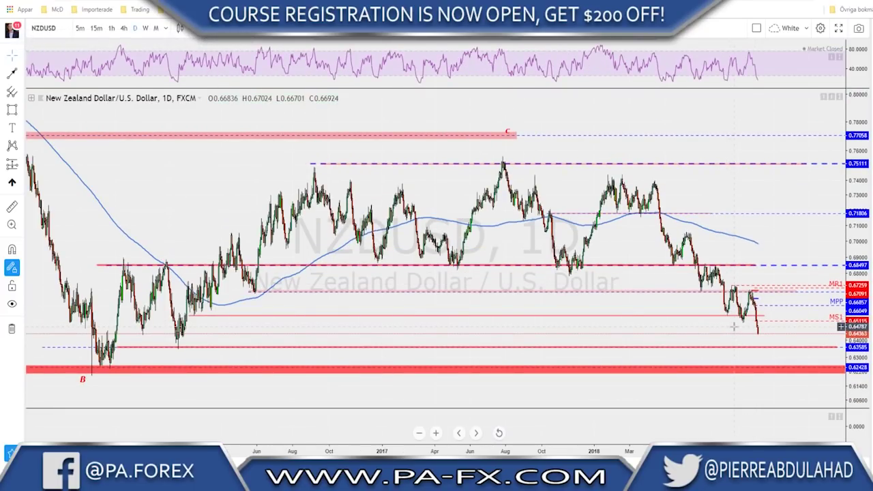